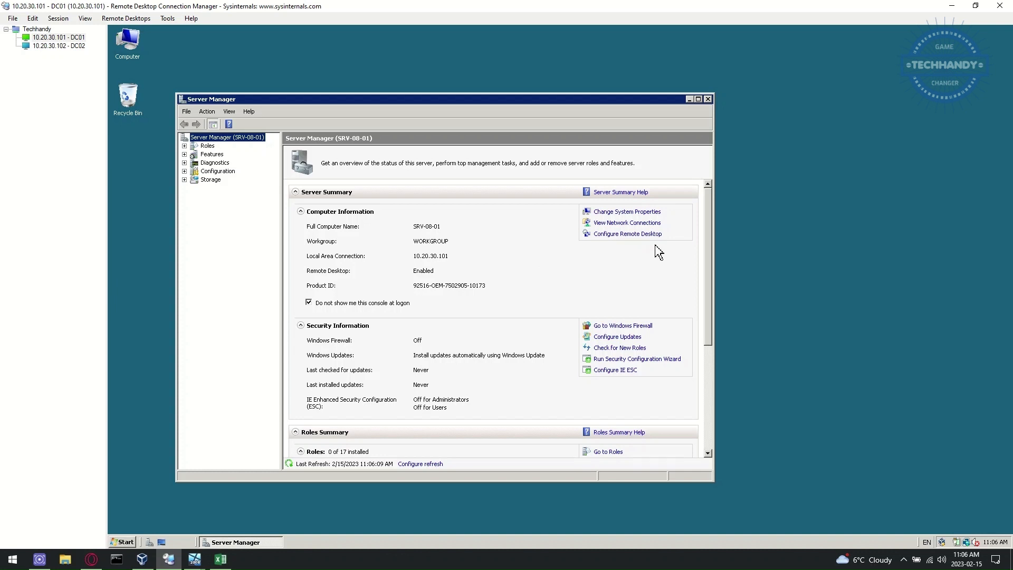
# Step: Review the Local Area Connection's IPv4 address and DNS settings
pyautogui.click(645, 223)
pyautogui.click(194, 153)
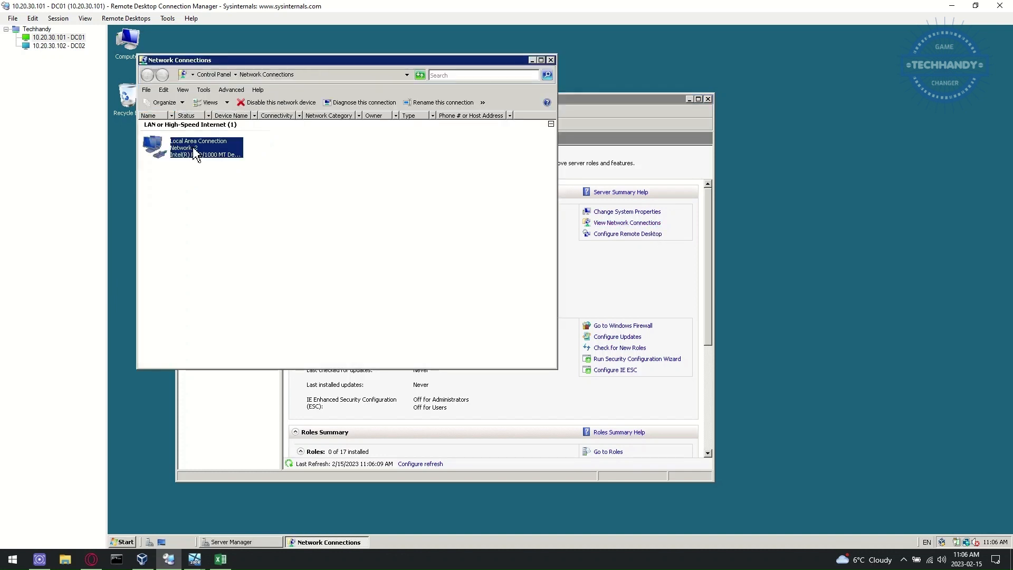
pyautogui.rightClick(195, 153)
pyautogui.click(233, 236)
pyautogui.click(243, 218)
pyautogui.click(300, 260)
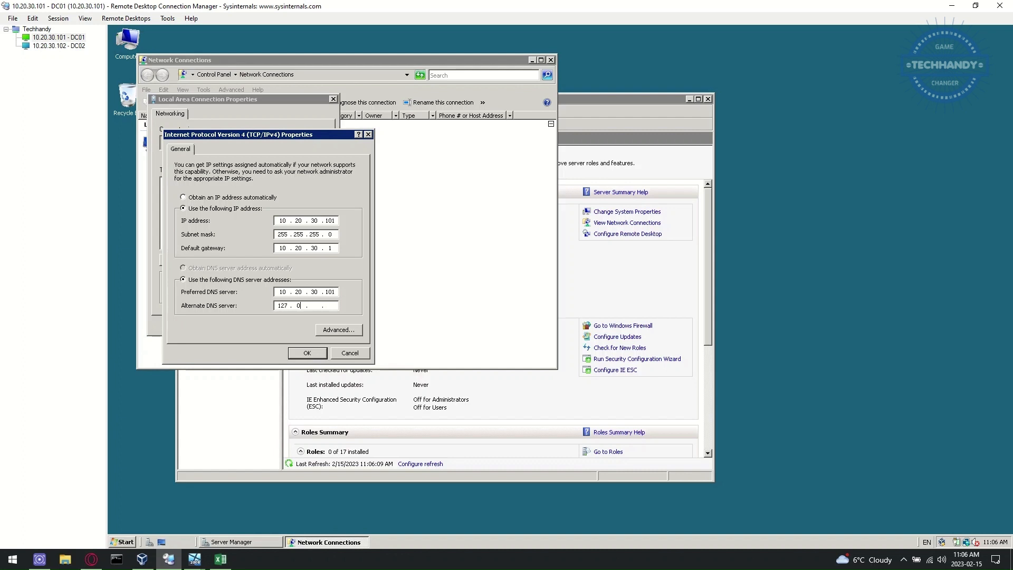
pyautogui.click(307, 353)
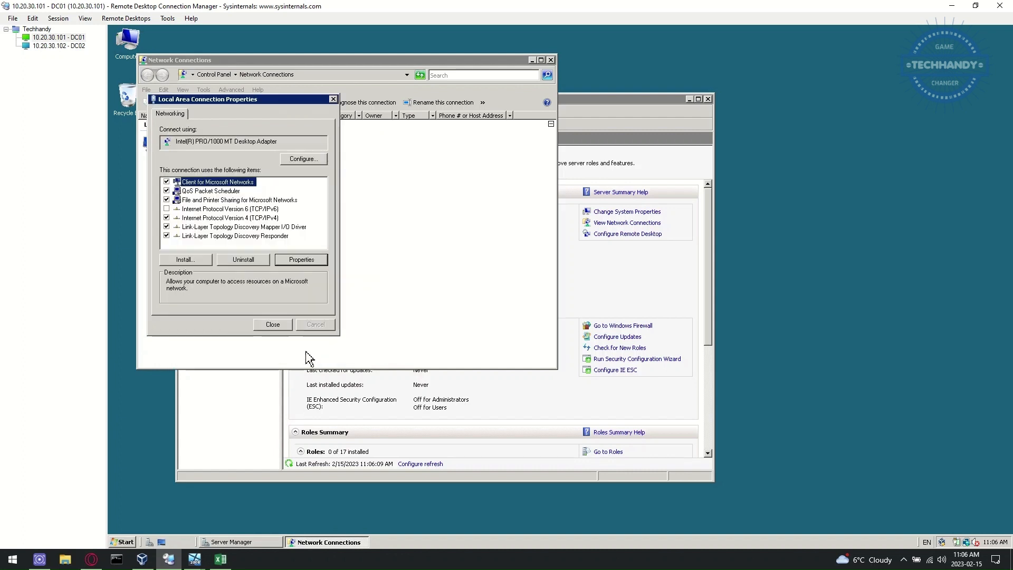
pyautogui.click(277, 325)
pyautogui.click(531, 60)
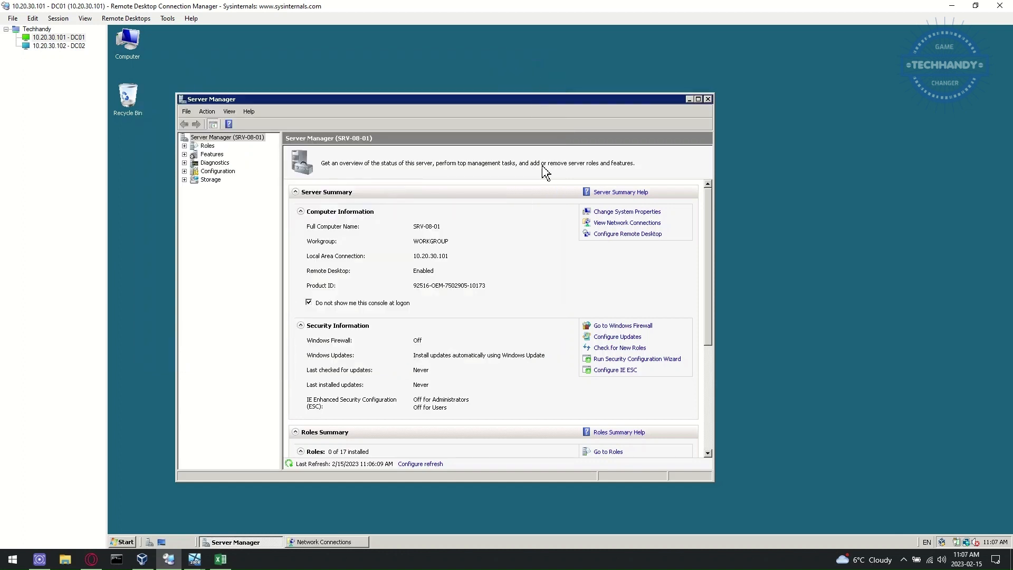
# Step: Rename the computer from SRV-08-01 to DC01 and restart now to apply it
pyautogui.click(628, 212)
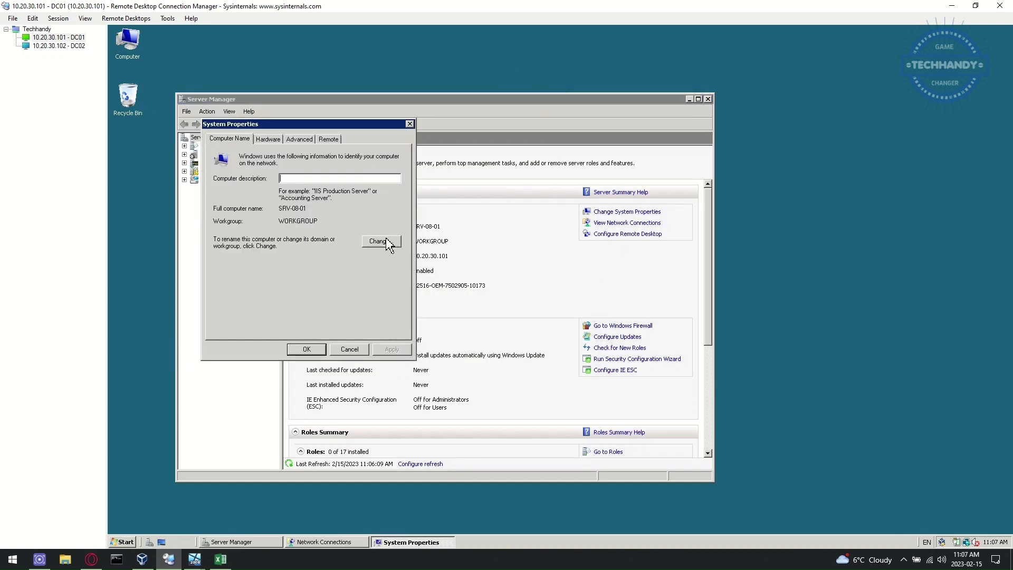
pyautogui.click(390, 243)
pyautogui.moveTo(268, 194); pyautogui.dragTo(170, 204)
pyautogui.write('DC01')
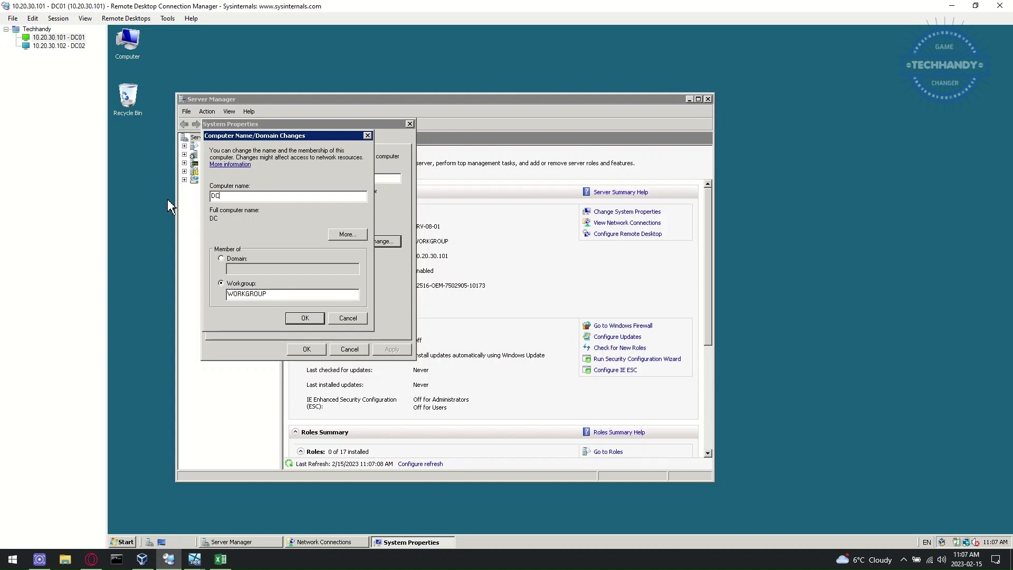
pyautogui.click(295, 319)
pyautogui.click(628, 296)
pyautogui.click(317, 353)
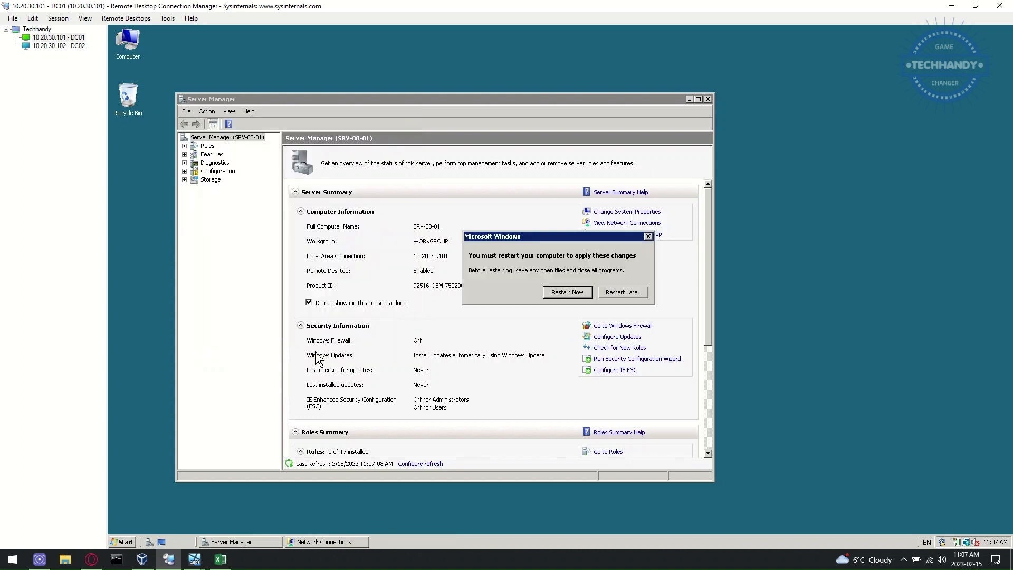
pyautogui.click(567, 293)
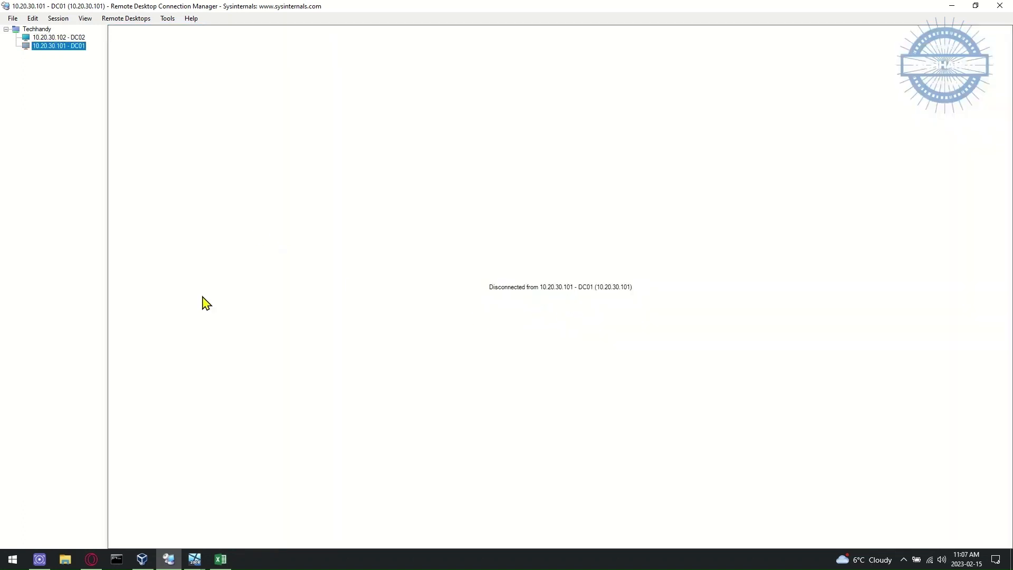
# Step: Edit the logon domain in DC01's connection properties, then reconnect and accept the certificate warning
pyautogui.click(194, 559)
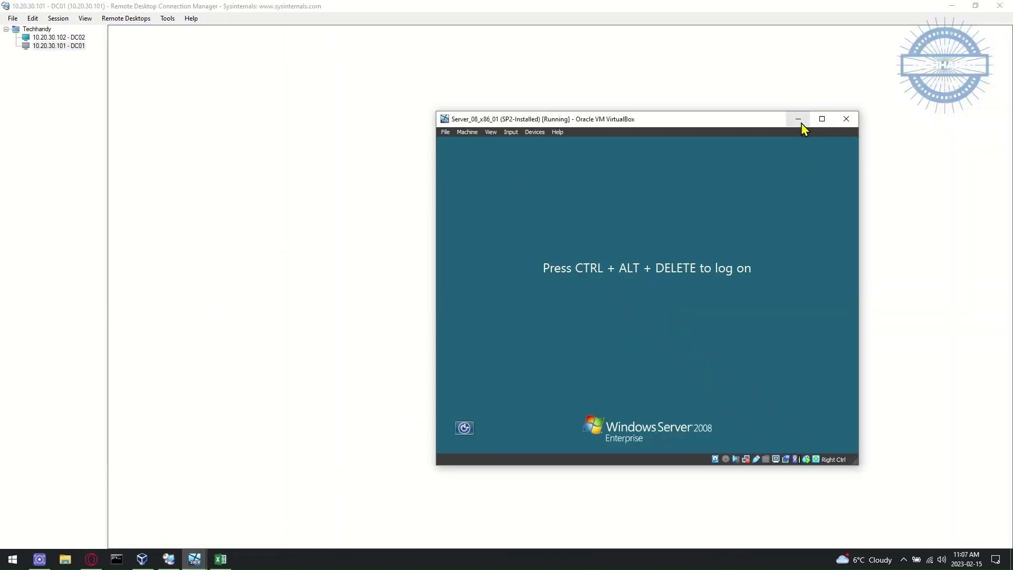
pyautogui.click(799, 121)
pyautogui.rightClick(78, 47)
pyautogui.click(95, 235)
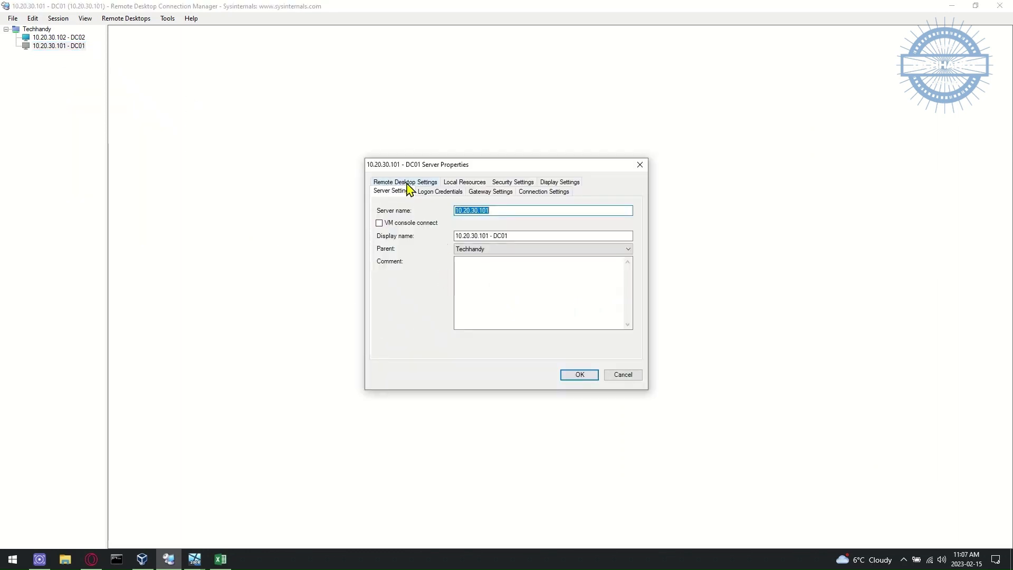
pyautogui.click(440, 191)
pyautogui.doubleClick(482, 274)
pyautogui.write('dc')
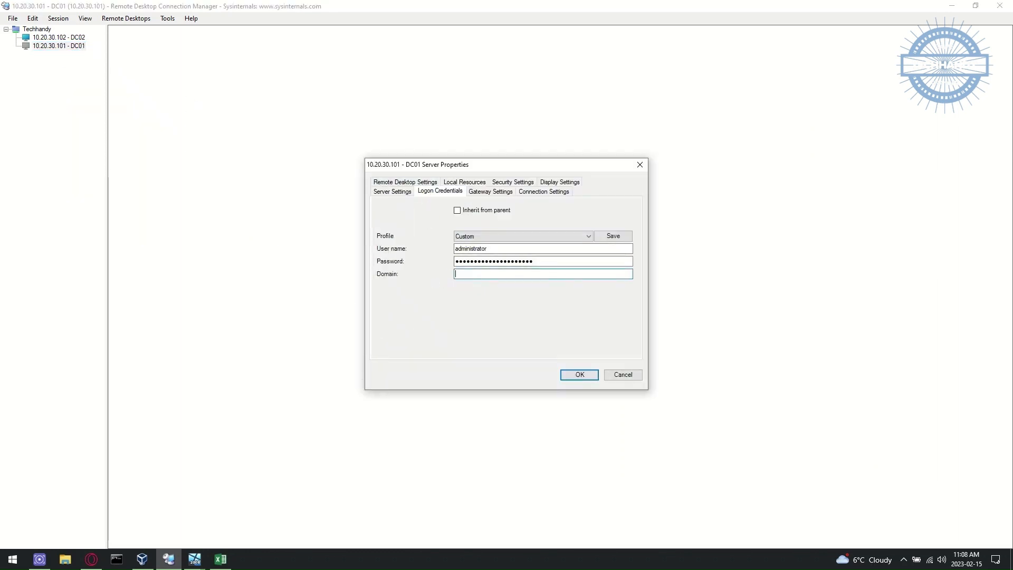
pyautogui.click(579, 375)
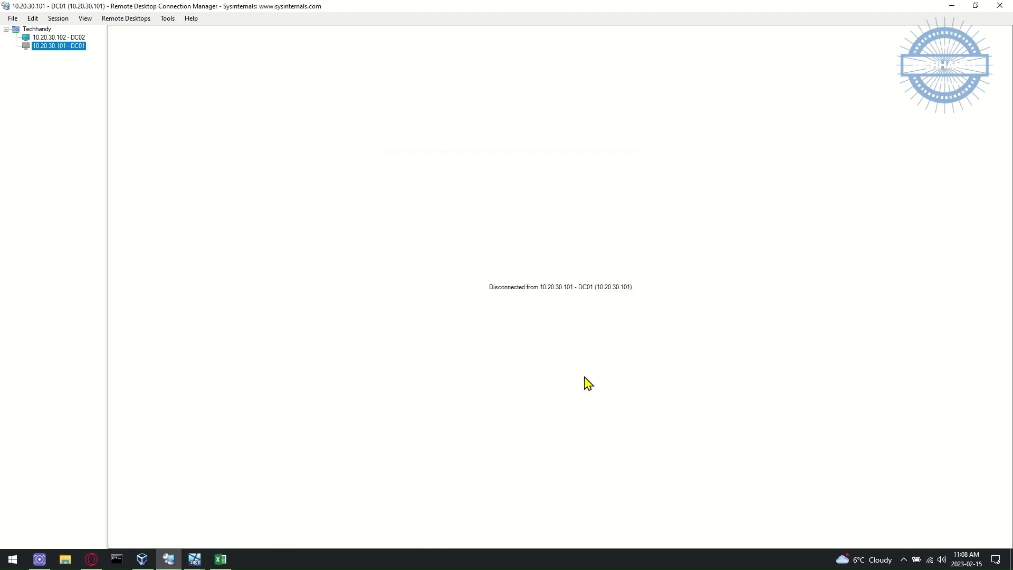
pyautogui.doubleClick(62, 46)
pyautogui.click(592, 395)
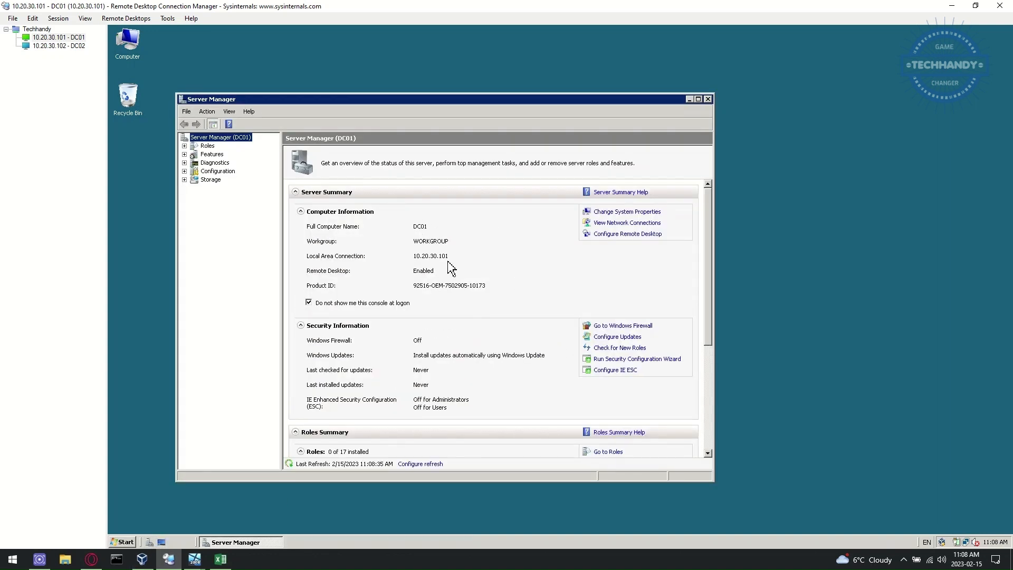
# Step: Start the Add Roles wizard to view the server roles, then cancel it
pyautogui.click(209, 146)
pyautogui.click(613, 212)
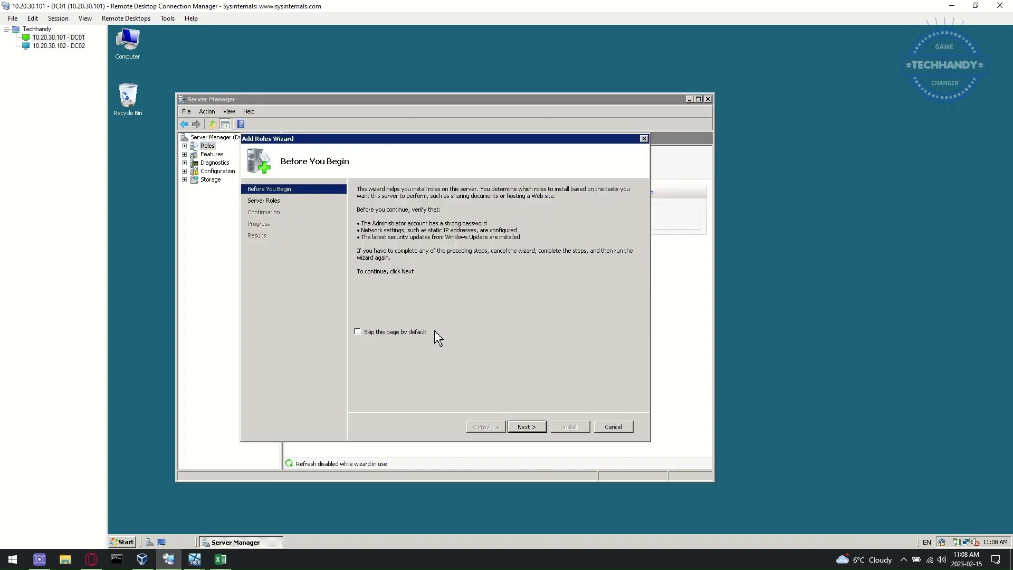
pyautogui.click(526, 427)
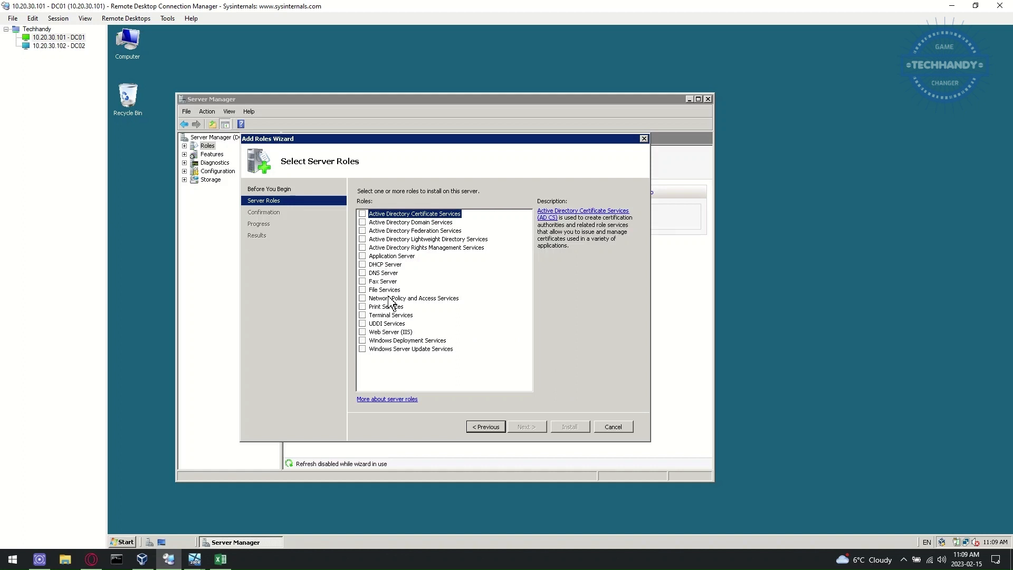
pyautogui.click(620, 428)
pyautogui.click(479, 297)
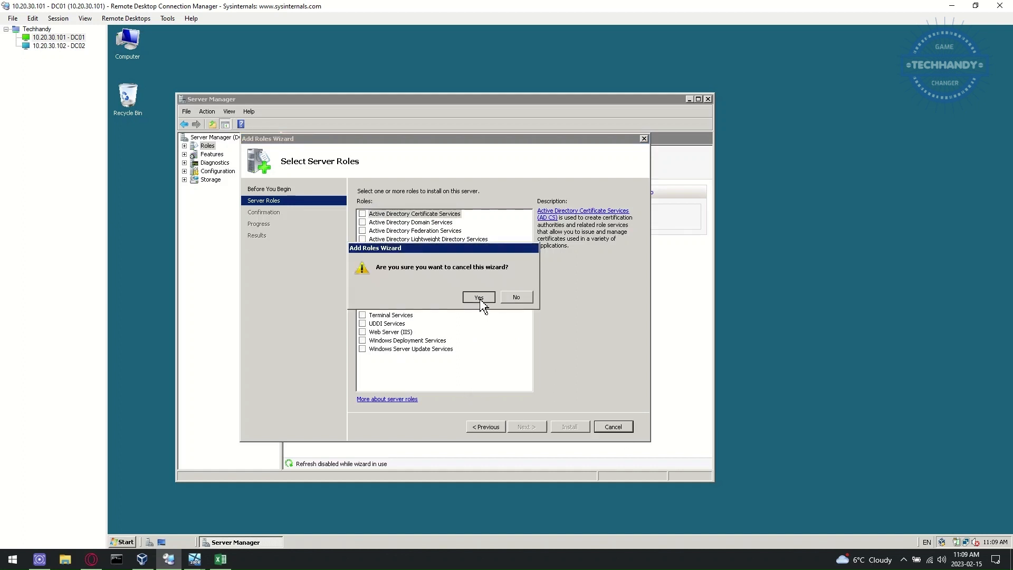
# Step: Launch dcpromo from the Run dialog
pyautogui.click(125, 542)
pyautogui.write('RU')
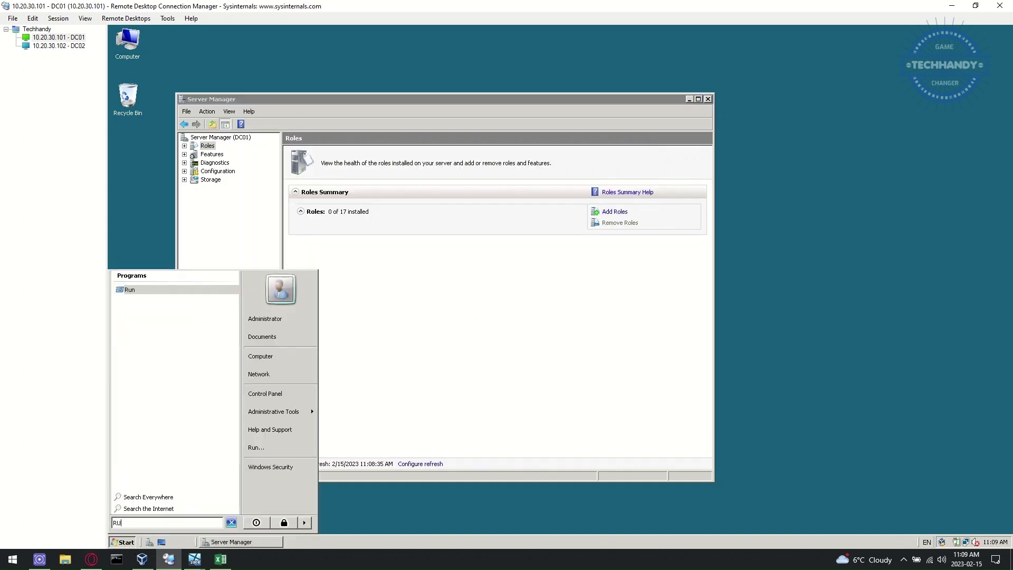
pyautogui.write('N')
pyautogui.press('Return')
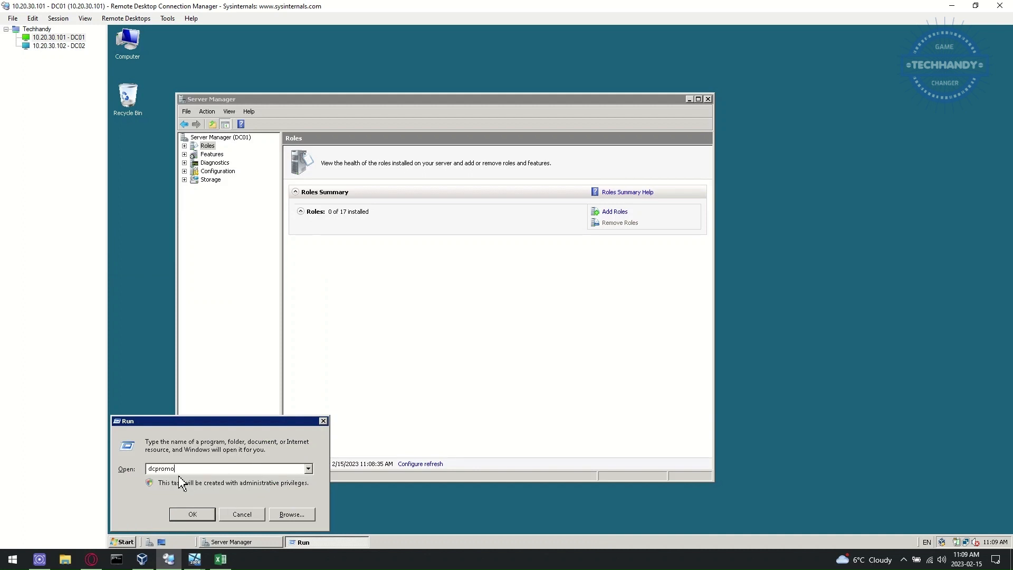
pyautogui.click(193, 513)
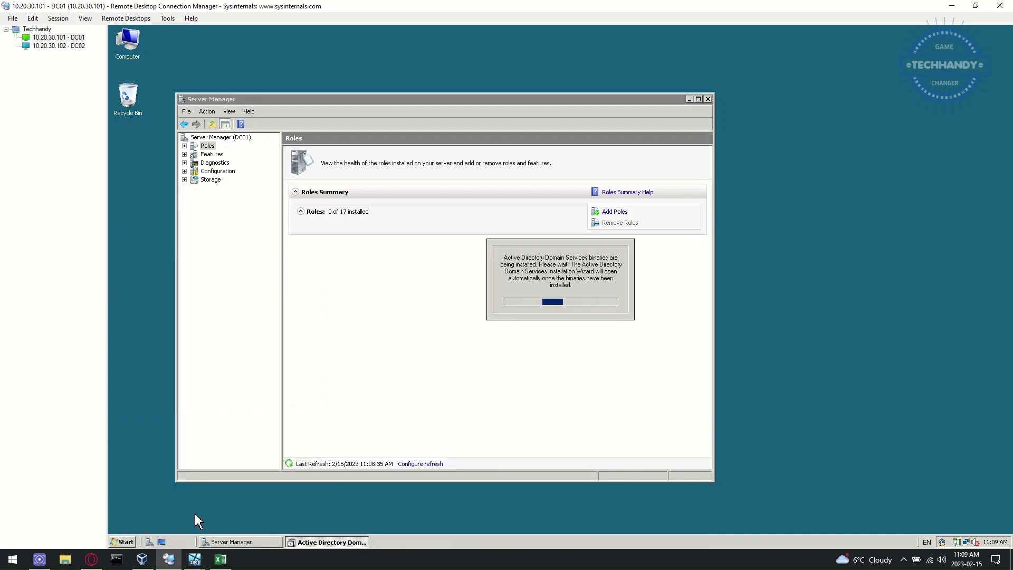
# Step: Check the current user with whoami in a command prompt, then close Server Manager
pyautogui.click(131, 530)
pyautogui.click(159, 296)
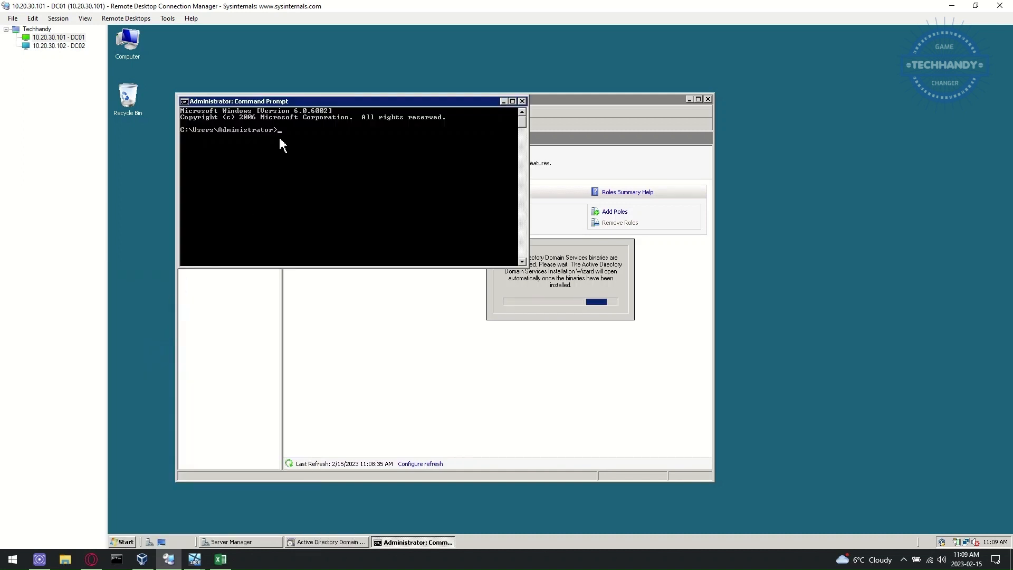
pyautogui.write('whoami')
pyautogui.press('Return')
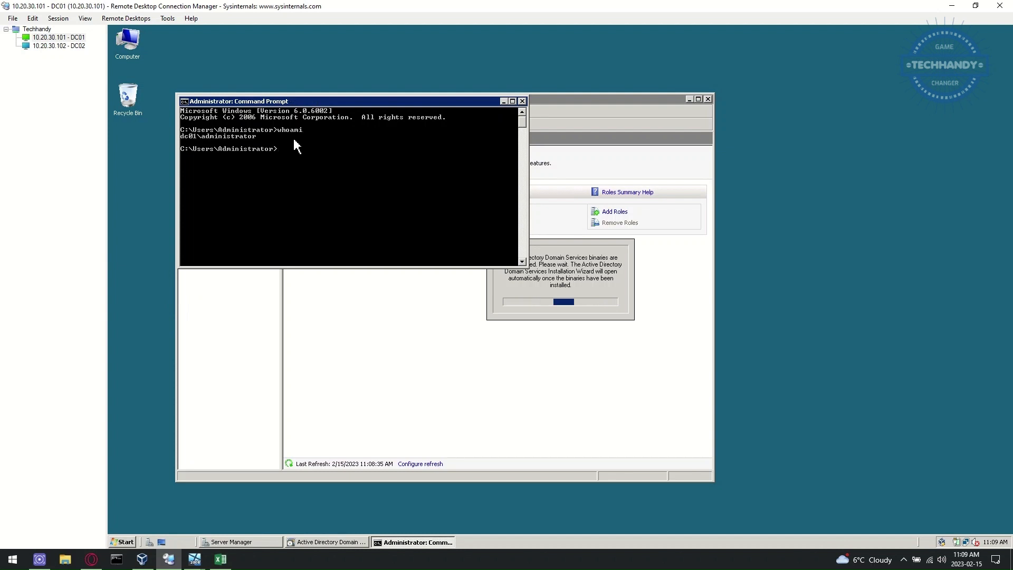
pyautogui.click(522, 101)
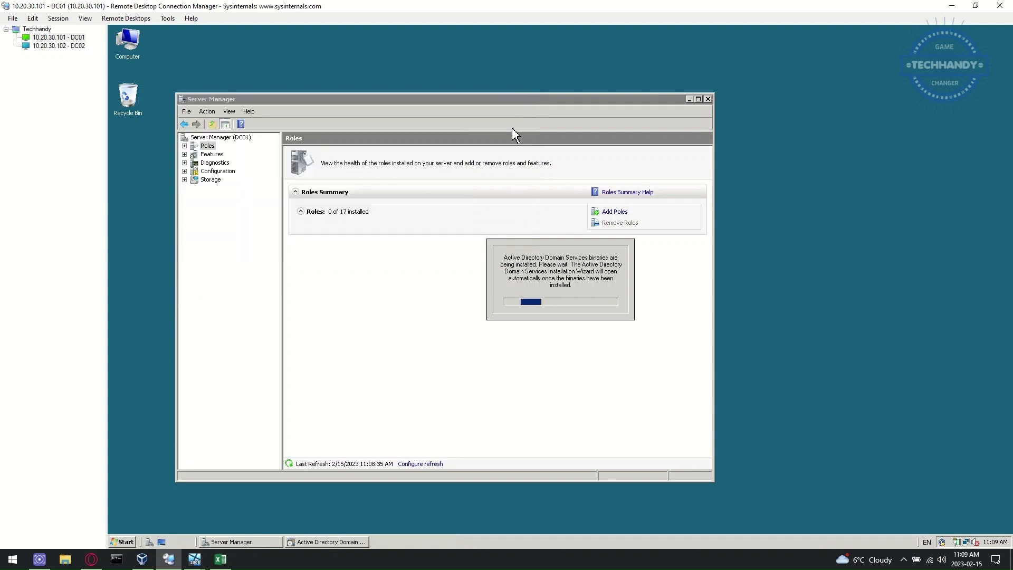
pyautogui.click(708, 99)
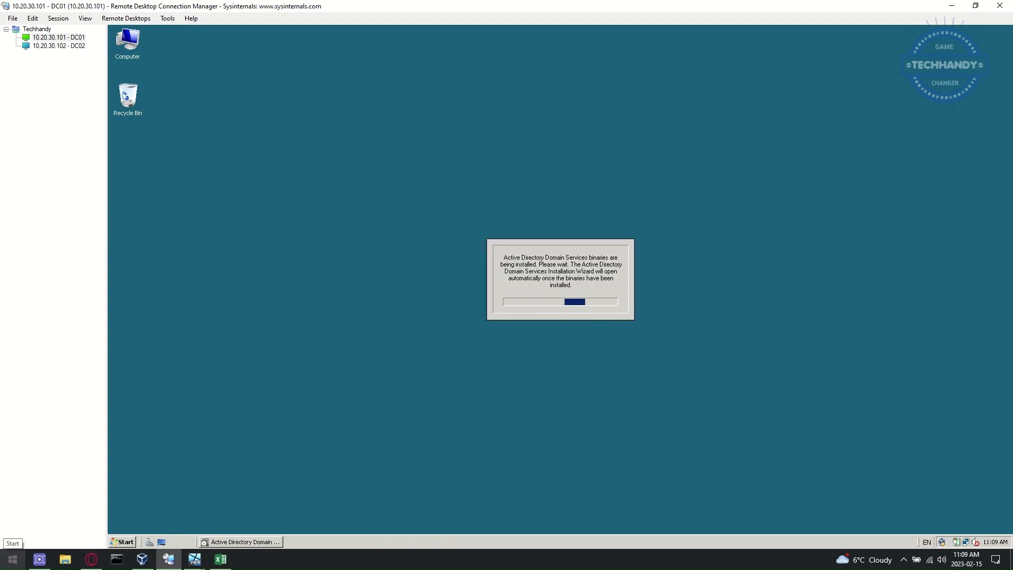
pyautogui.moveTo(228, 39); pyautogui.dragTo(359, 106)
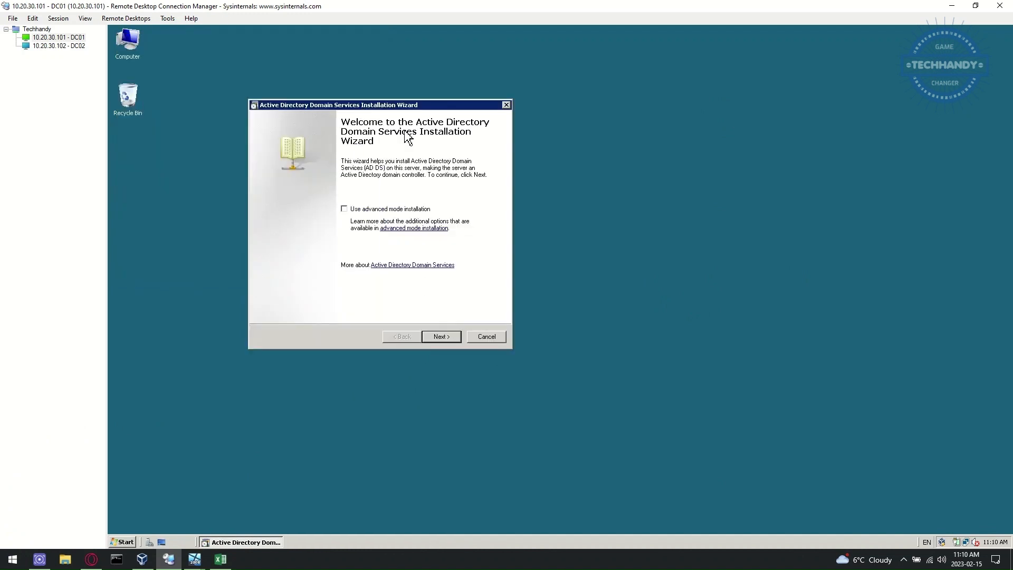
# Step: Create a new domain in a new forest with techhandy.ca as the forest root domain
pyautogui.click(436, 337)
pyautogui.click(438, 340)
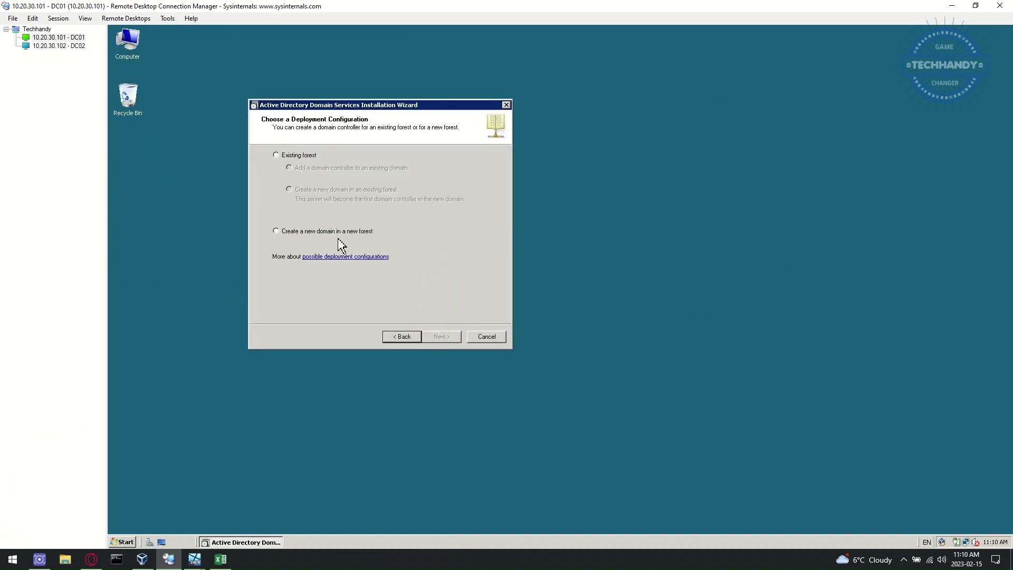
pyautogui.click(278, 232)
pyautogui.click(443, 338)
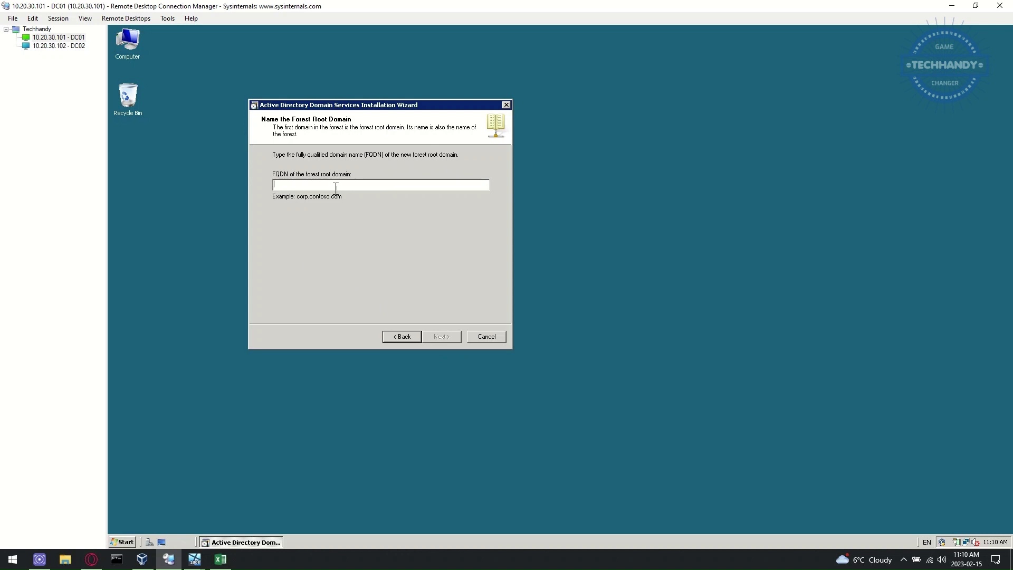
pyautogui.write('techhandy.ca')
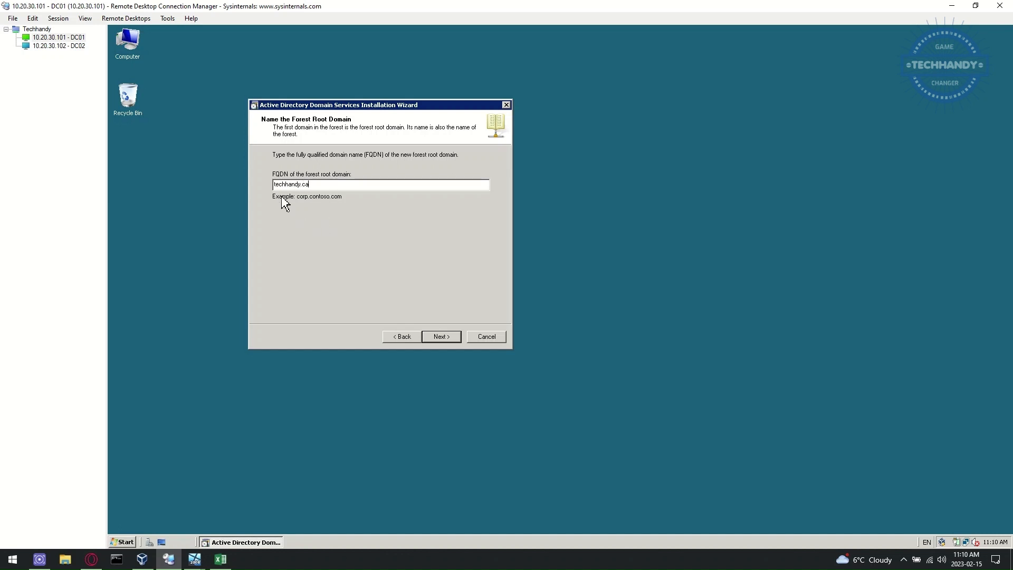
pyautogui.click(442, 337)
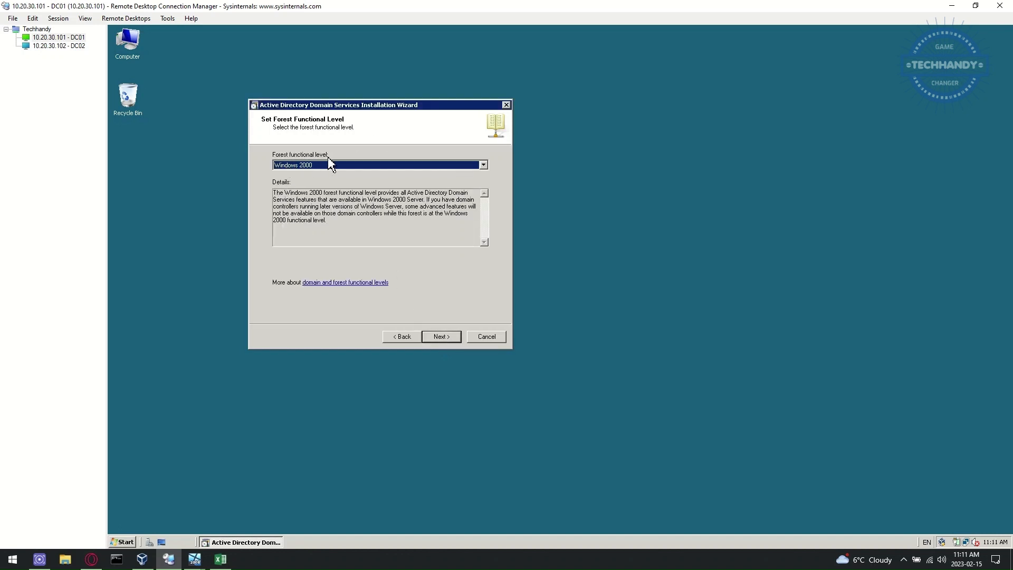
# Step: Set the forest functional level to Windows Server 2008, keep DNS server, and accept the delegation warning
pyautogui.click(484, 165)
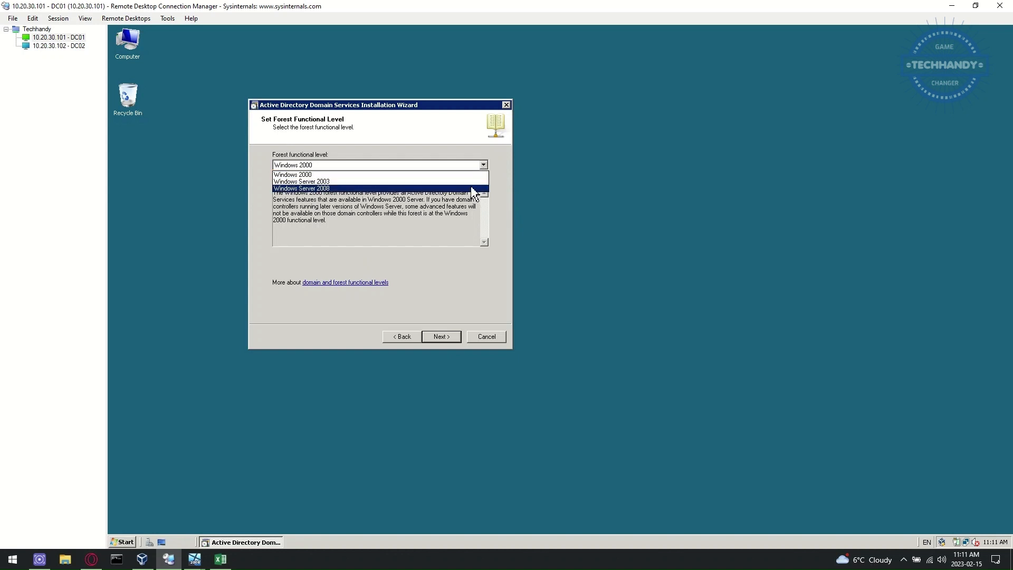
pyautogui.click(473, 189)
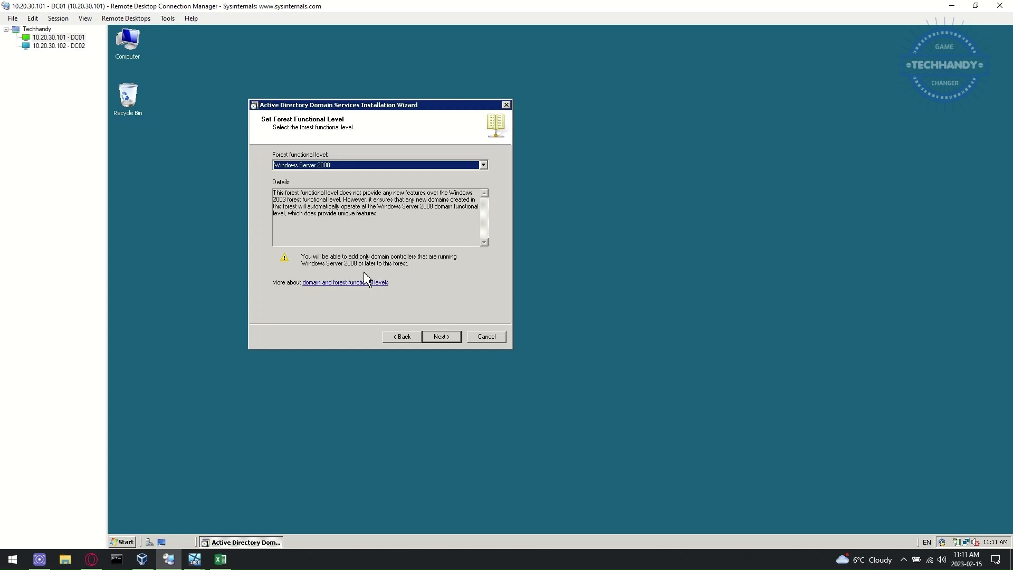
pyautogui.click(453, 340)
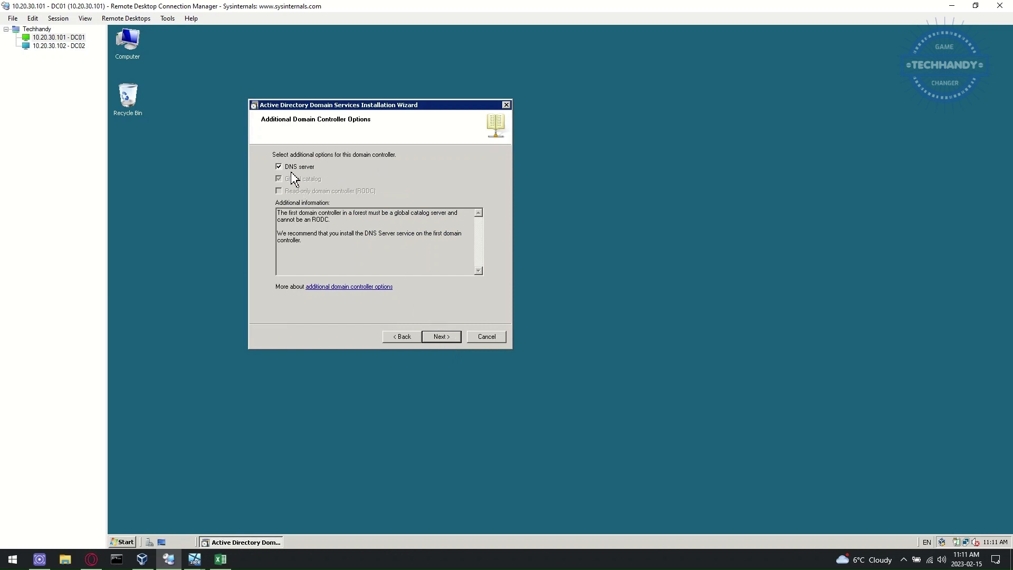
pyautogui.click(444, 338)
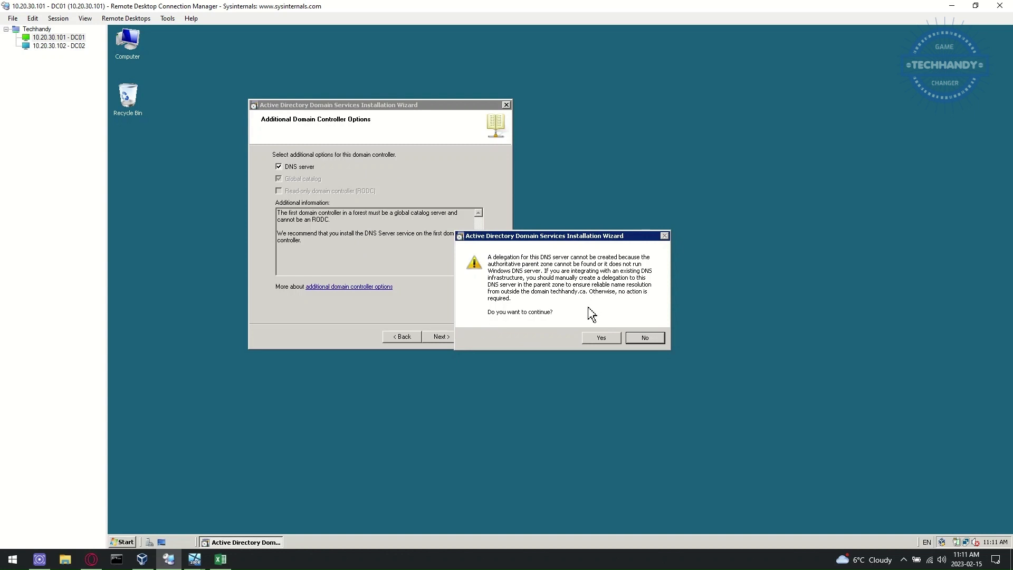
pyautogui.click(603, 338)
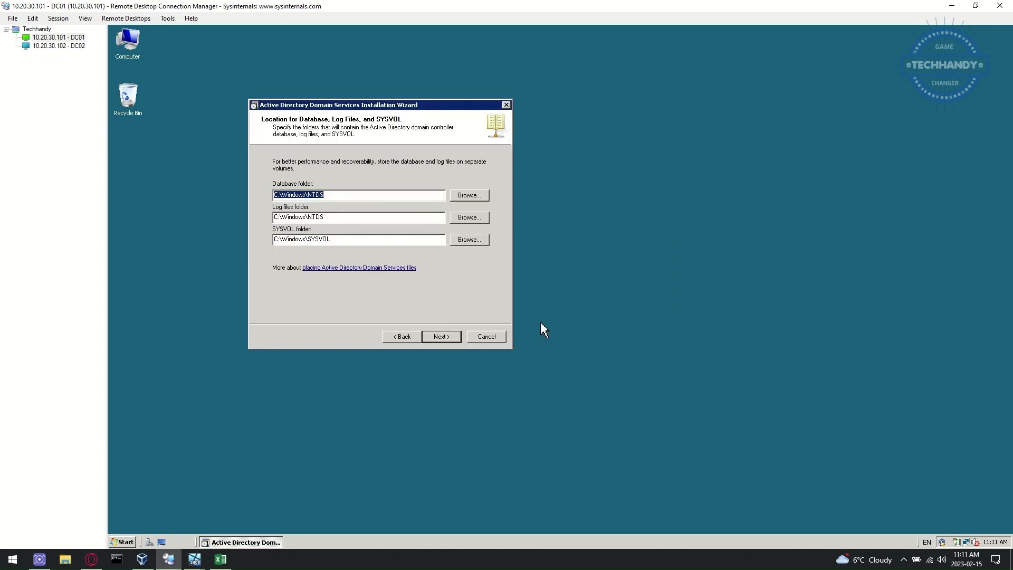
# Step: Keep the default database, log and SYSVOL folder locations
pyautogui.click(397, 195)
pyautogui.click(478, 196)
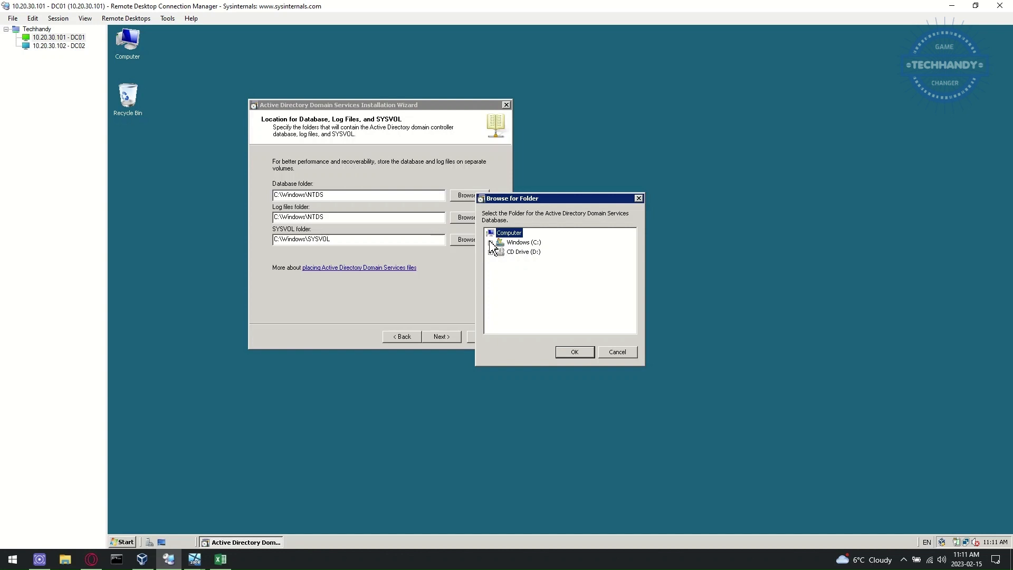
pyautogui.click(613, 354)
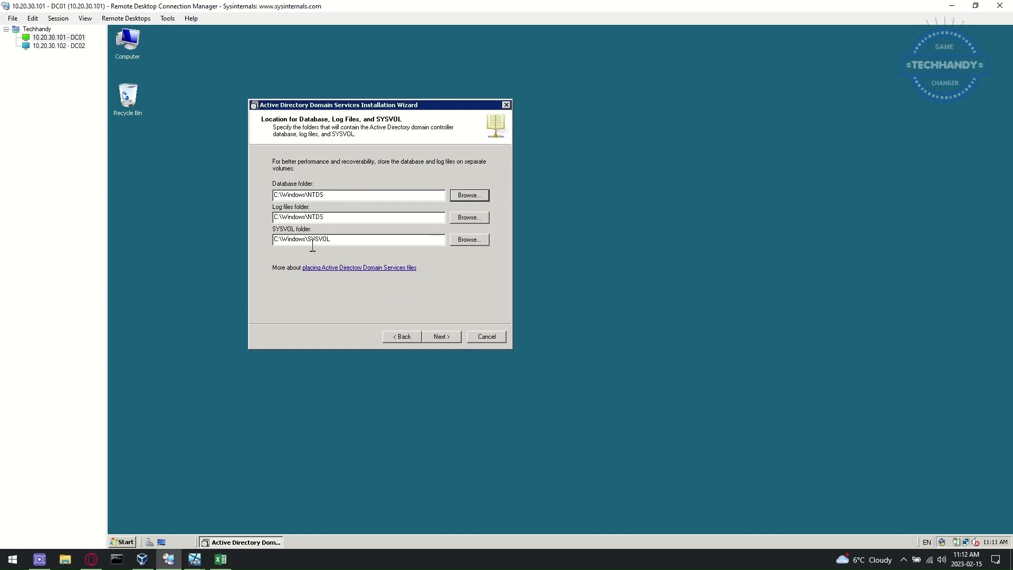
pyautogui.click(444, 342)
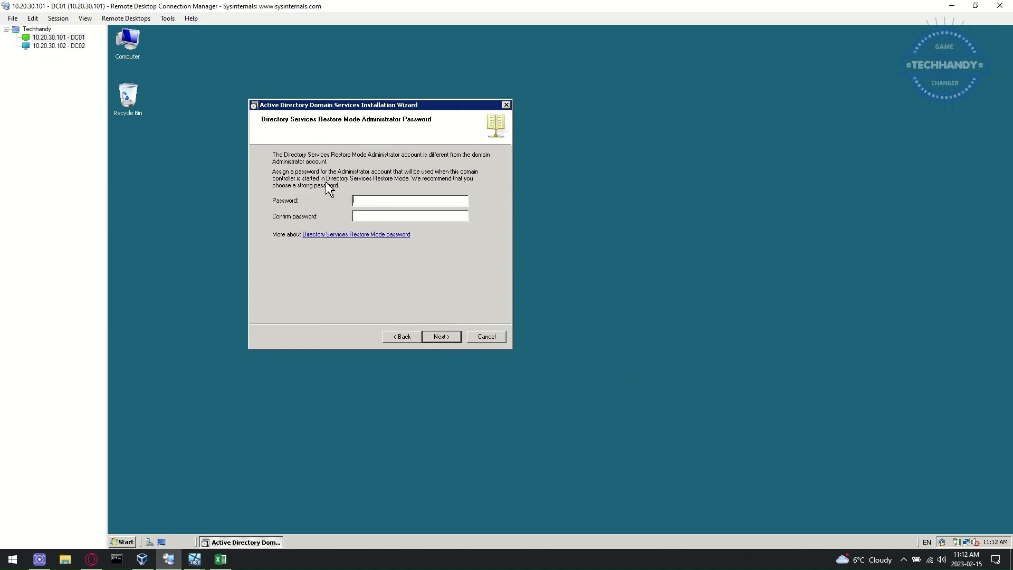
# Step: Set the restore mode password, start the installation, and enable reboot on completion
pyautogui.click(381, 202)
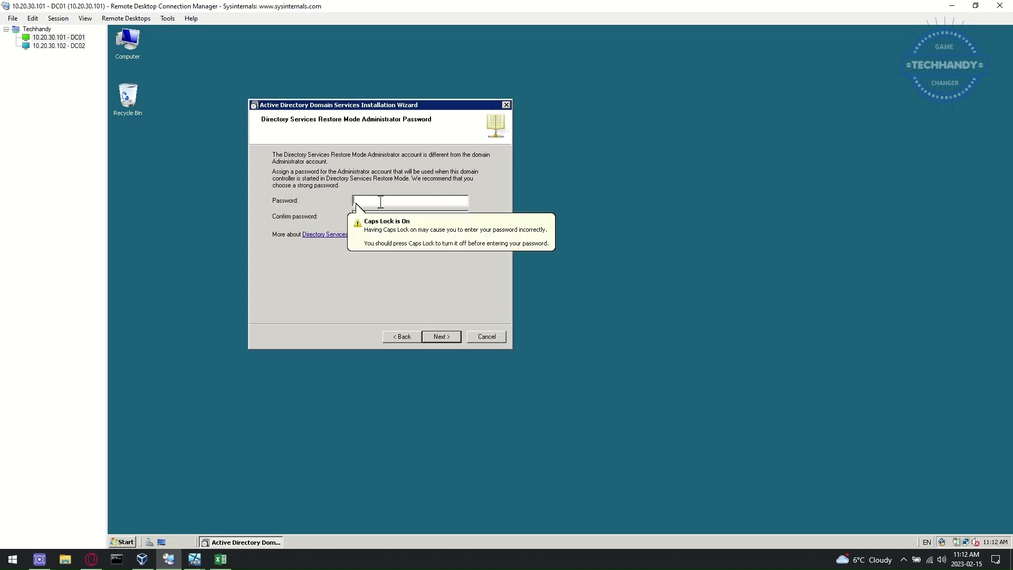
pyautogui.write('P')
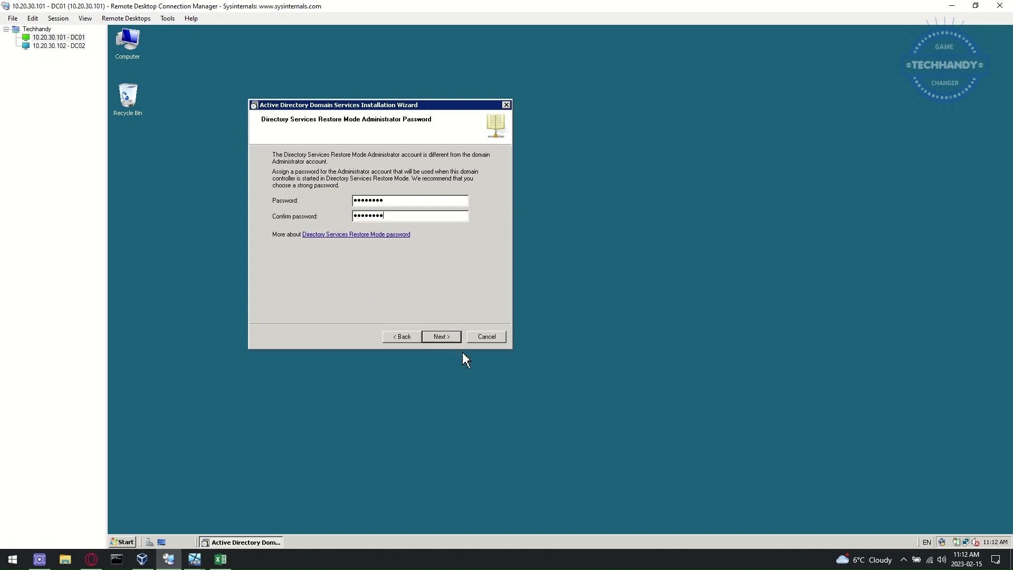
pyautogui.click(437, 336)
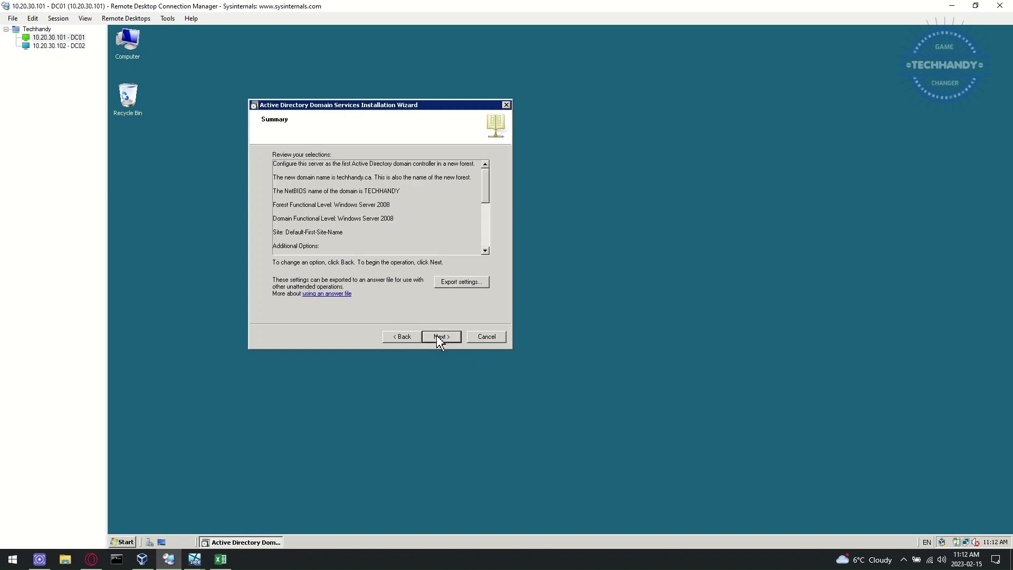
pyautogui.click(437, 336)
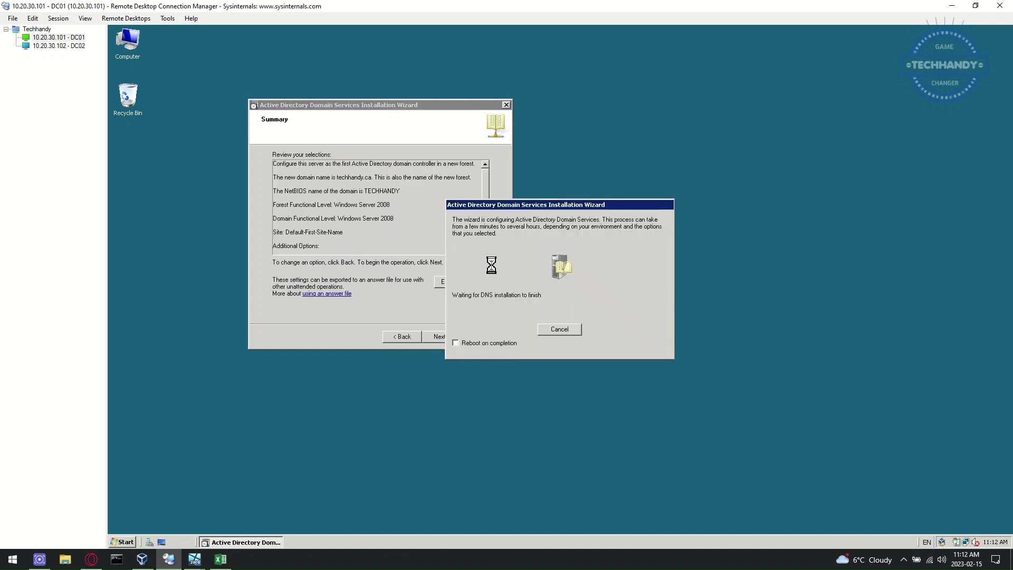
pyautogui.click(457, 343)
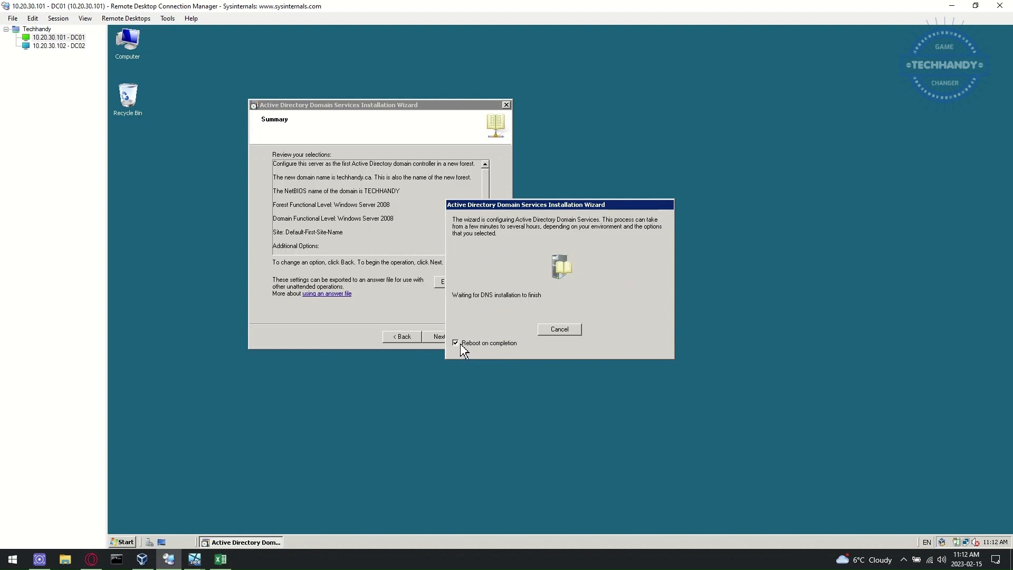
pyautogui.click(221, 560)
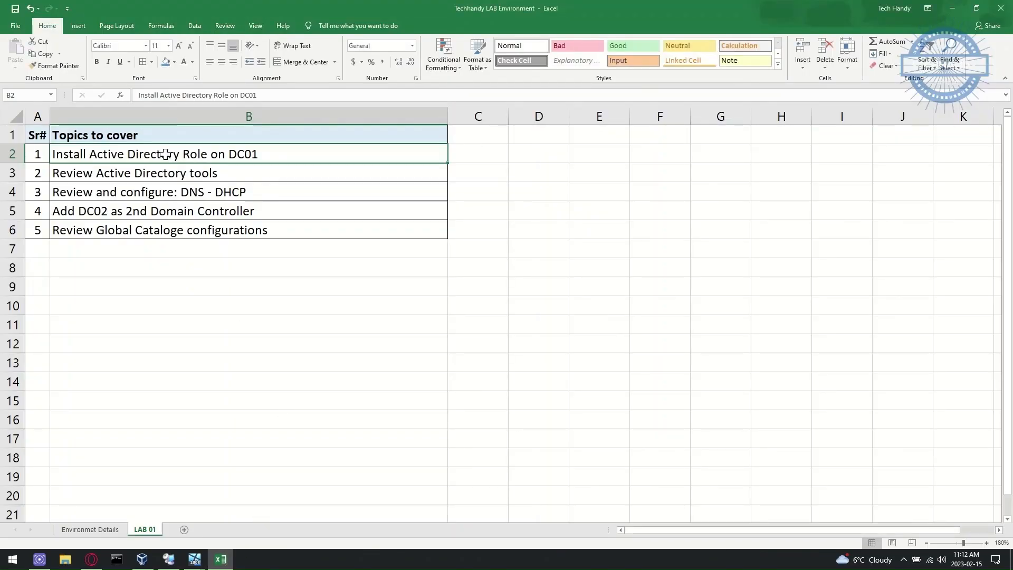
# Step: Fill the row for topic 1, Install Active Directory Role on DC01, light green
pyautogui.click(174, 62)
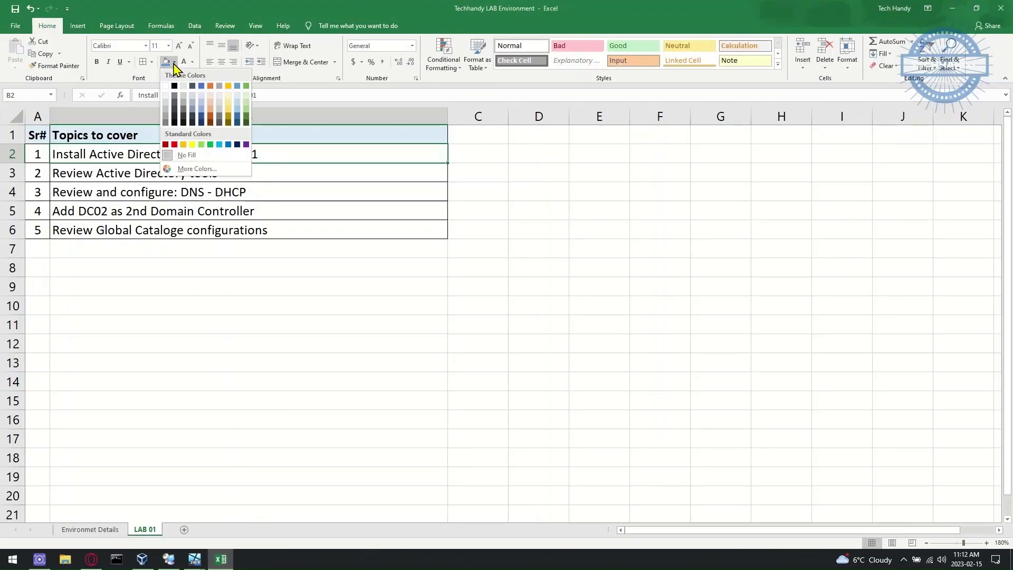
pyautogui.click(246, 94)
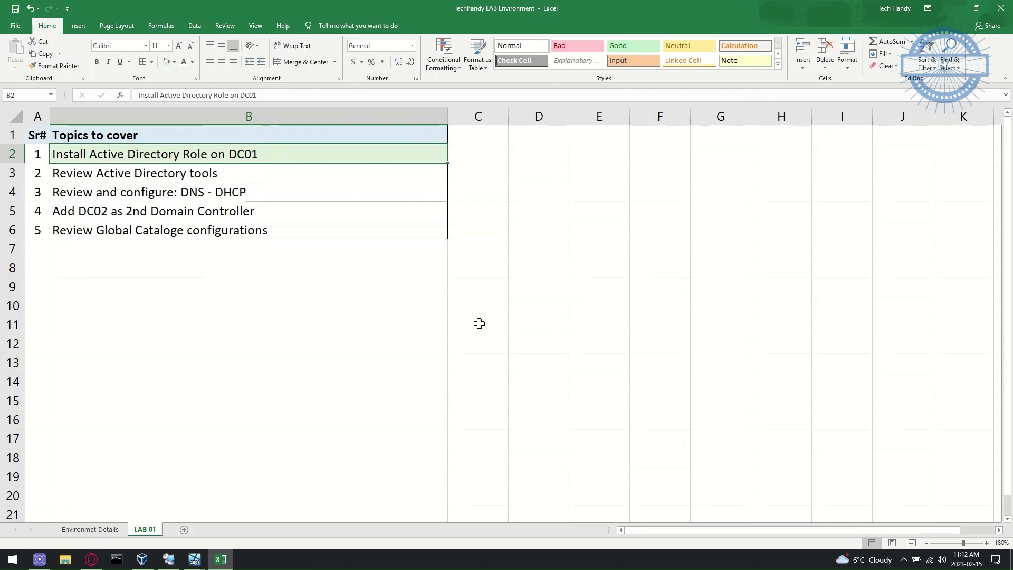
pyautogui.click(954, 9)
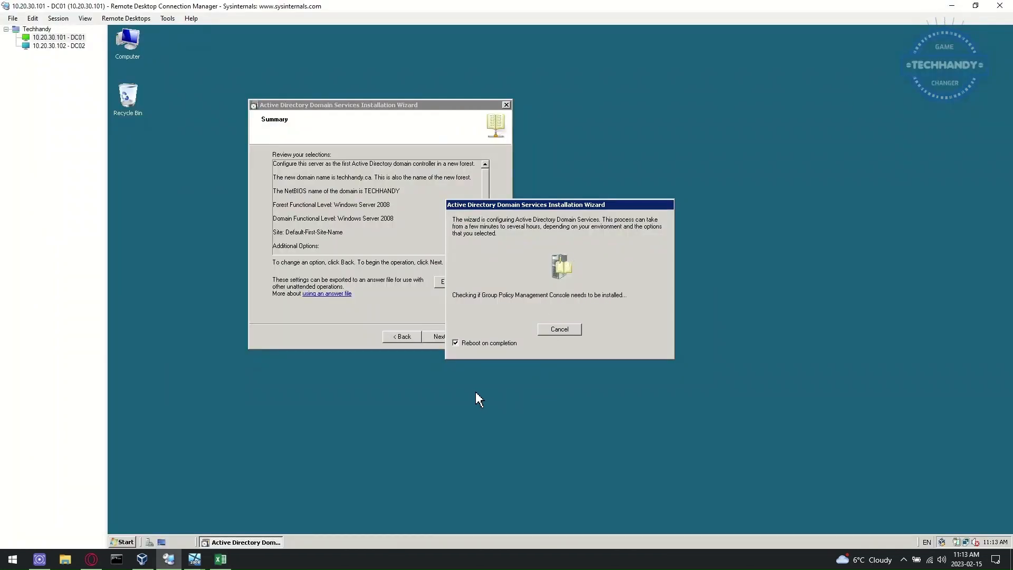
# Step: Reconnect to the DC02 session and open its Server Manager
pyautogui.moveTo(566, 207); pyautogui.dragTo(646, 165)
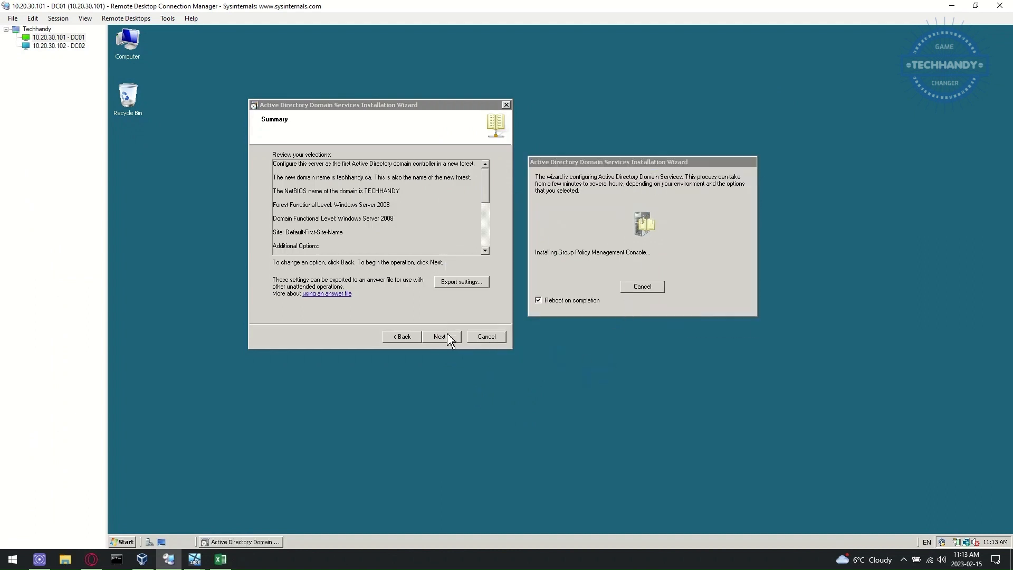
pyautogui.click(53, 46)
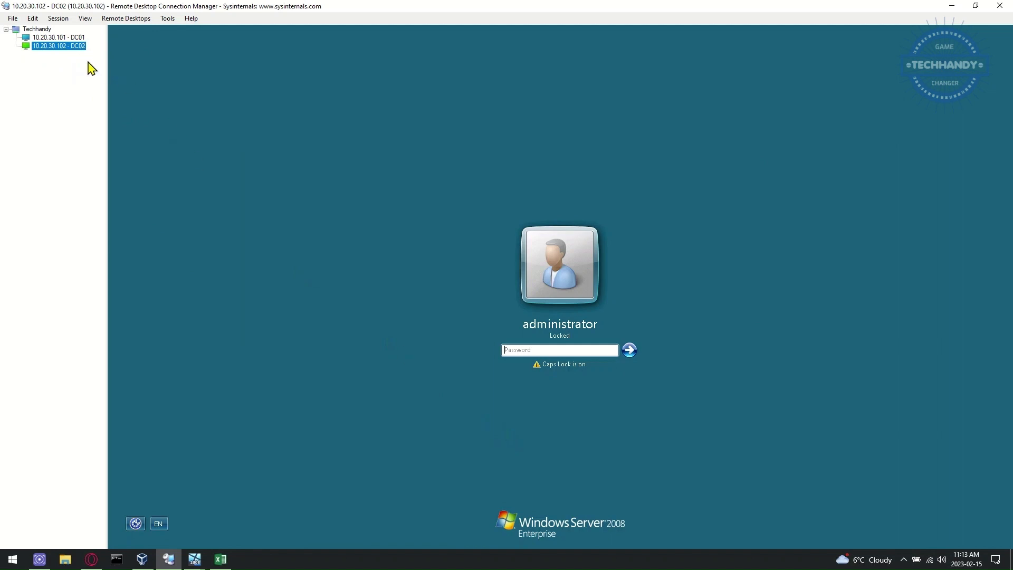
pyautogui.rightClick(74, 46)
pyautogui.click(93, 76)
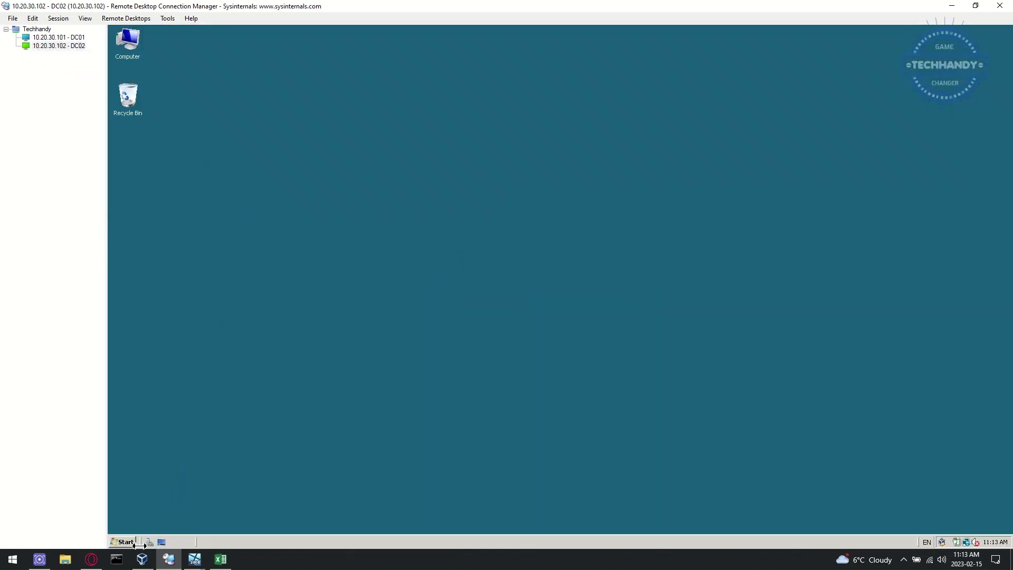
pyautogui.click(150, 542)
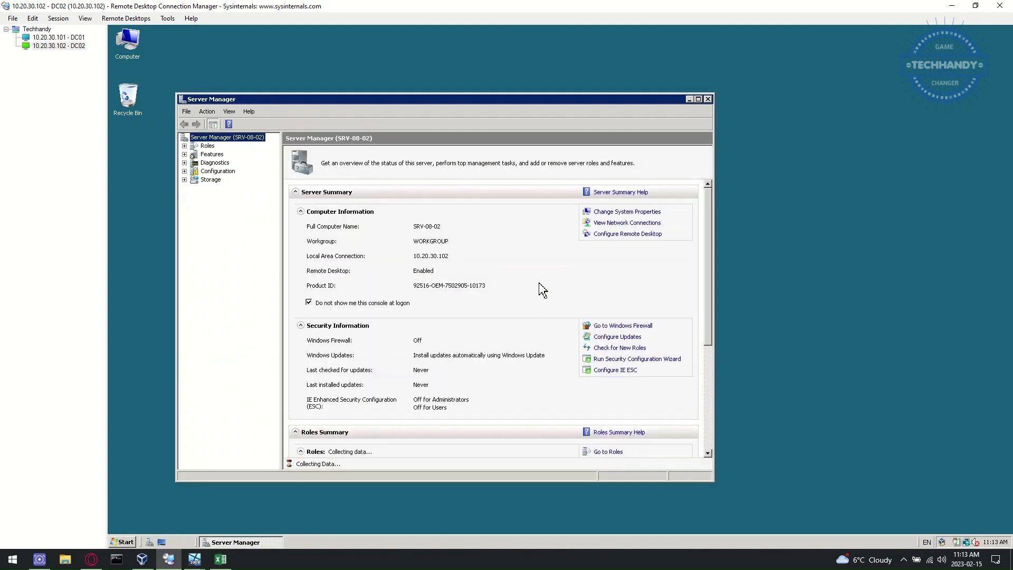
# Step: Confirm DC02's IPv4 settings use preferred DNS 10.20.30.101 and alternate 127.0.0.1
pyautogui.click(602, 223)
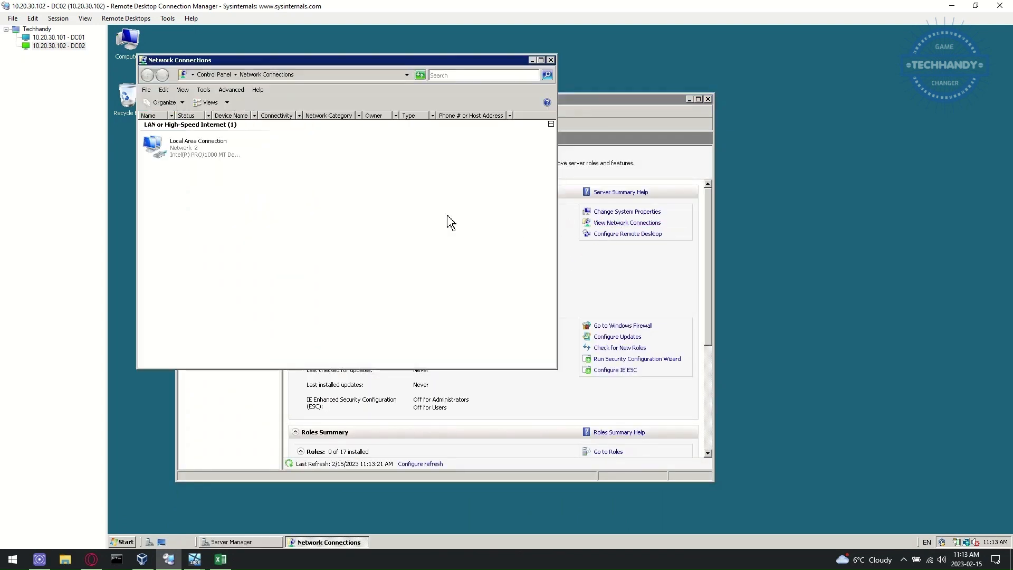
pyautogui.click(197, 157)
pyautogui.rightClick(195, 155)
pyautogui.click(225, 235)
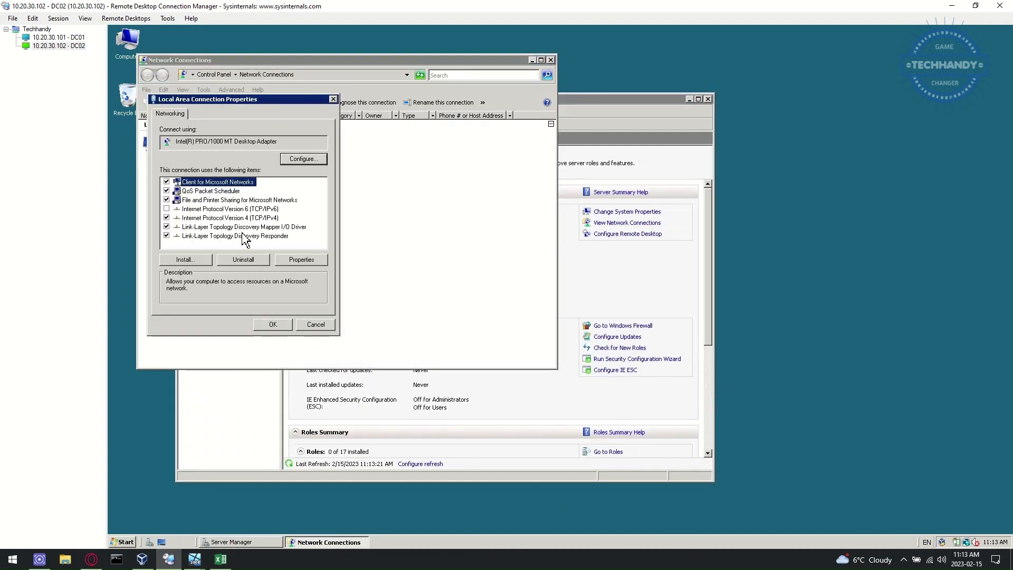
pyautogui.click(260, 217)
pyautogui.click(305, 259)
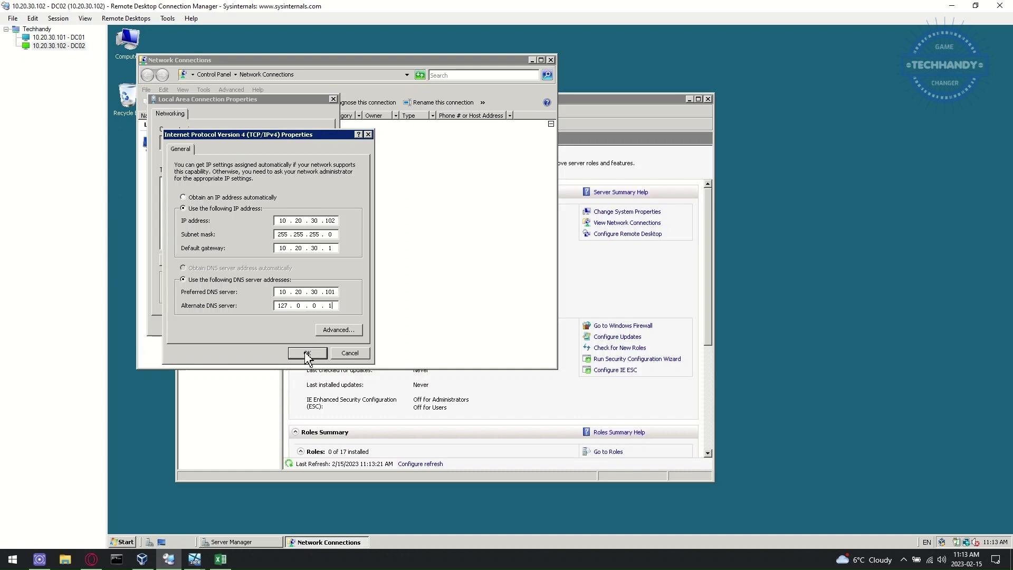
pyautogui.click(306, 354)
pyautogui.click(279, 329)
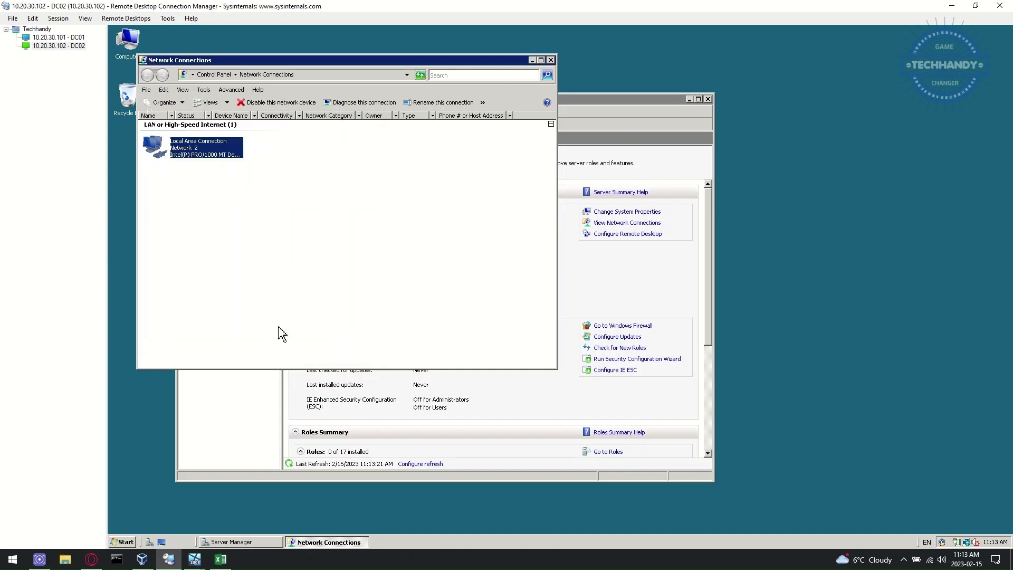
pyautogui.click(551, 60)
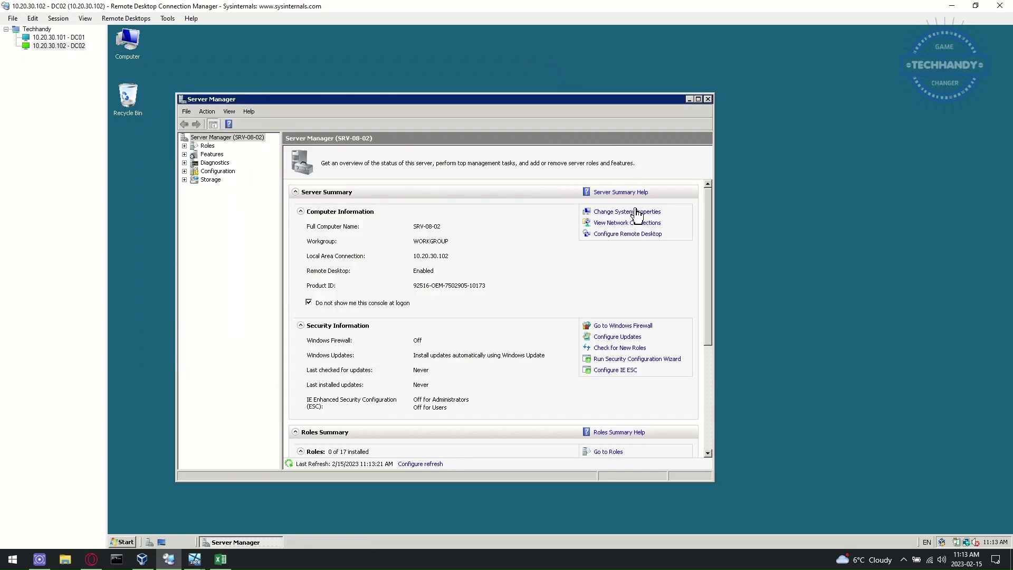
# Step: Rename the computer to DC02 and restart it now
pyautogui.click(637, 211)
pyautogui.click(364, 218)
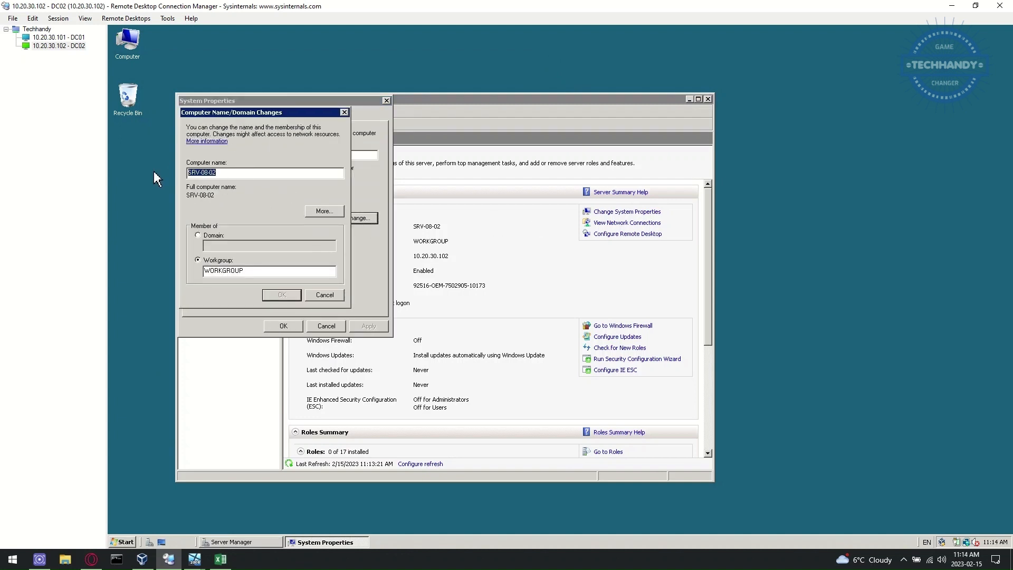
pyautogui.write('DC02')
pyautogui.click(280, 294)
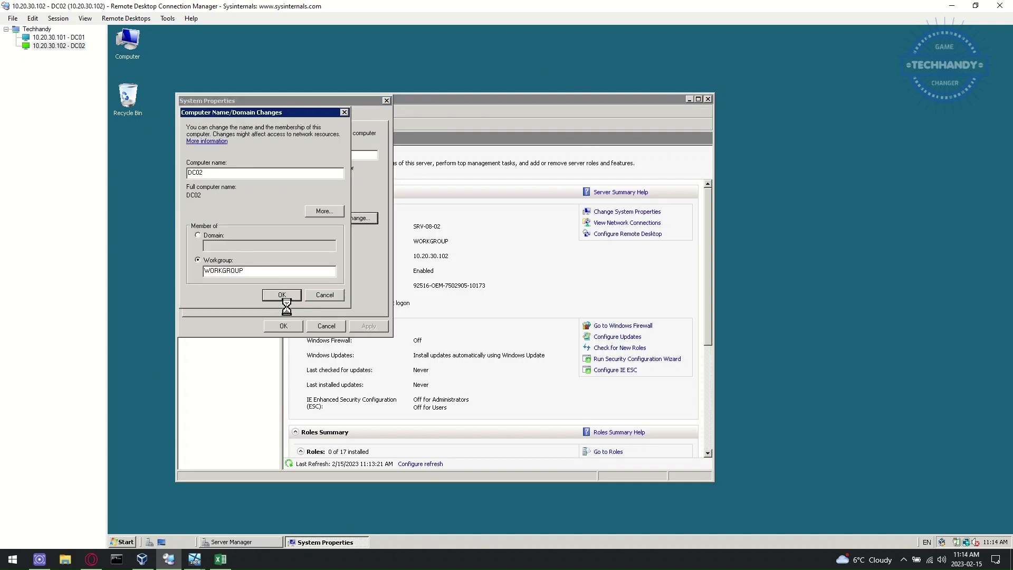
pyautogui.click(634, 296)
pyautogui.click(295, 324)
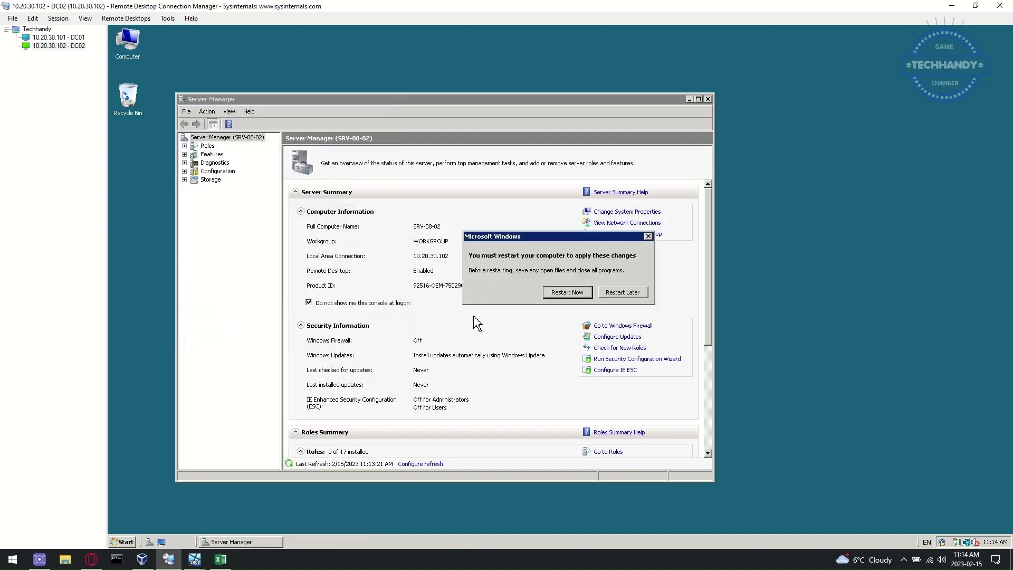
pyautogui.click(567, 292)
# Step: Set DC02's logon domain to DC02 and connect, accepting the certificate warning
pyautogui.click(195, 559)
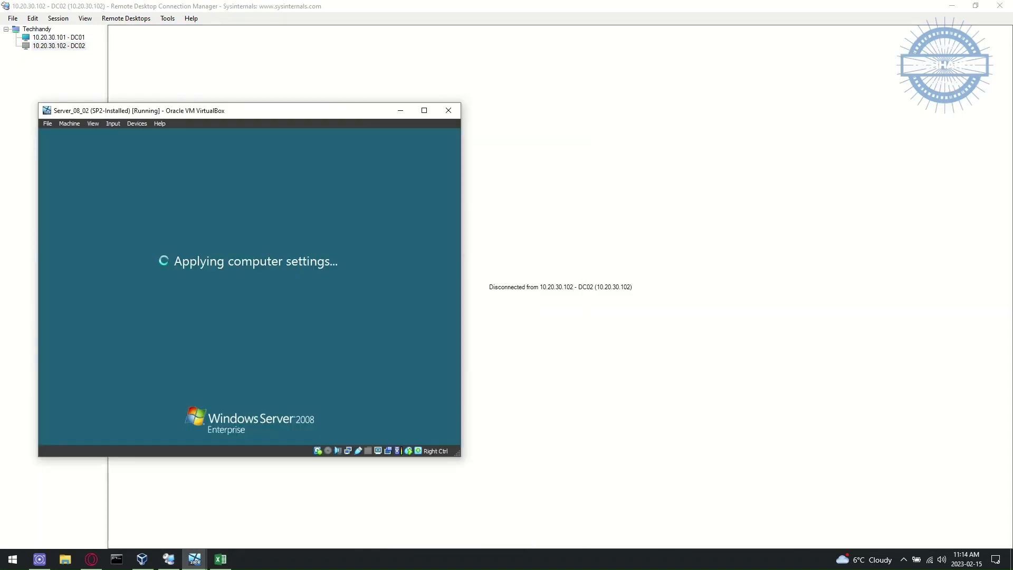
pyautogui.click(400, 110)
pyautogui.rightClick(76, 46)
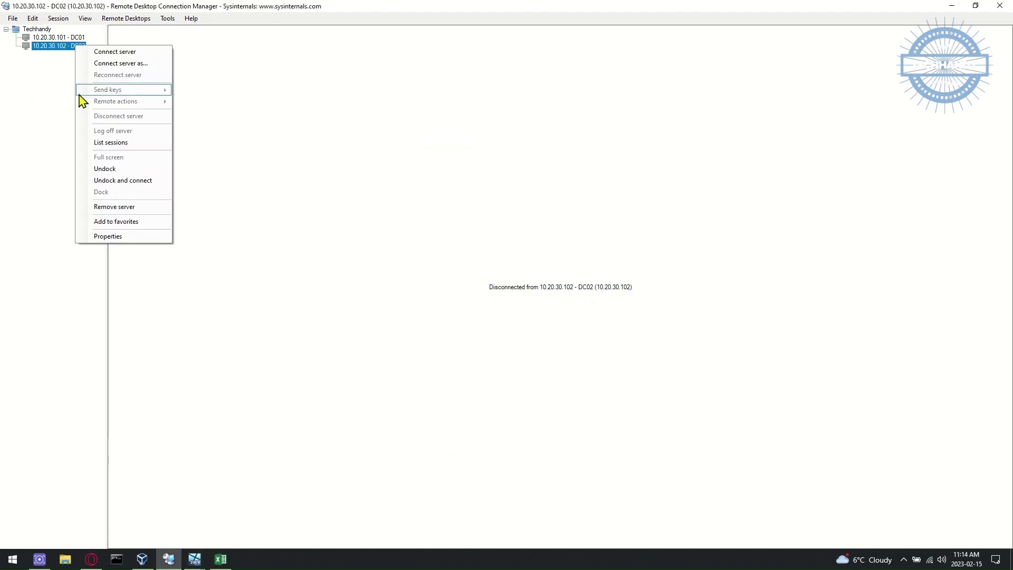
pyautogui.click(137, 237)
pyautogui.click(440, 191)
pyautogui.moveTo(488, 274); pyautogui.dragTo(442, 275)
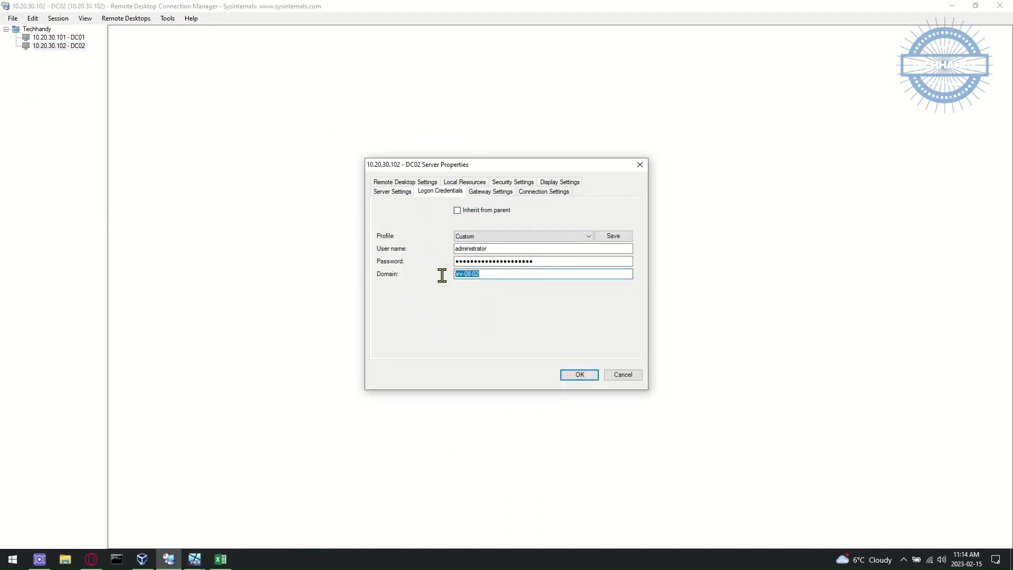
pyautogui.write('dC02')
pyautogui.click(579, 375)
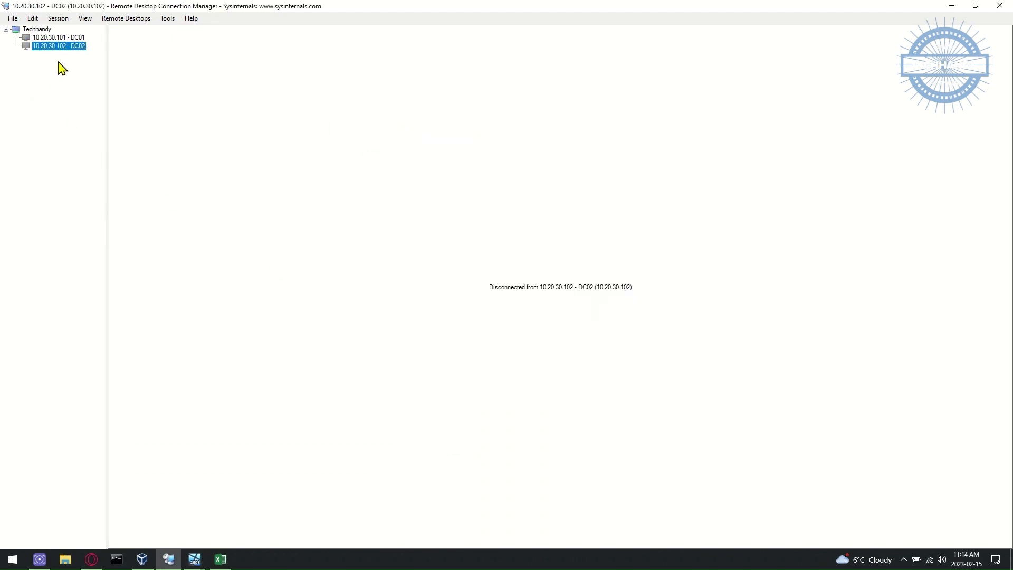
pyautogui.doubleClick(63, 47)
pyautogui.click(594, 395)
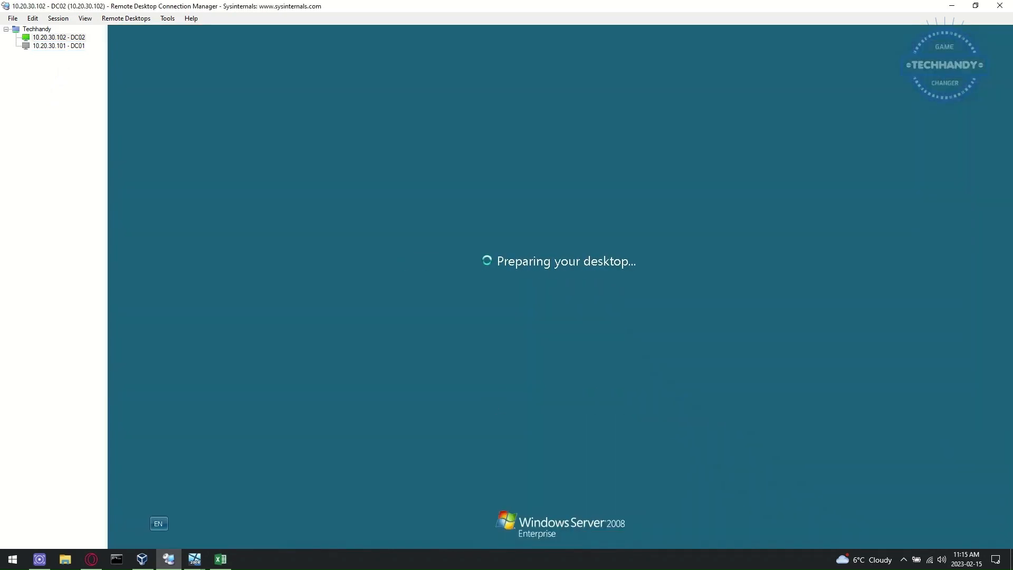
# Step: Select DC01 and restore its virtual machine window
pyautogui.click(195, 557)
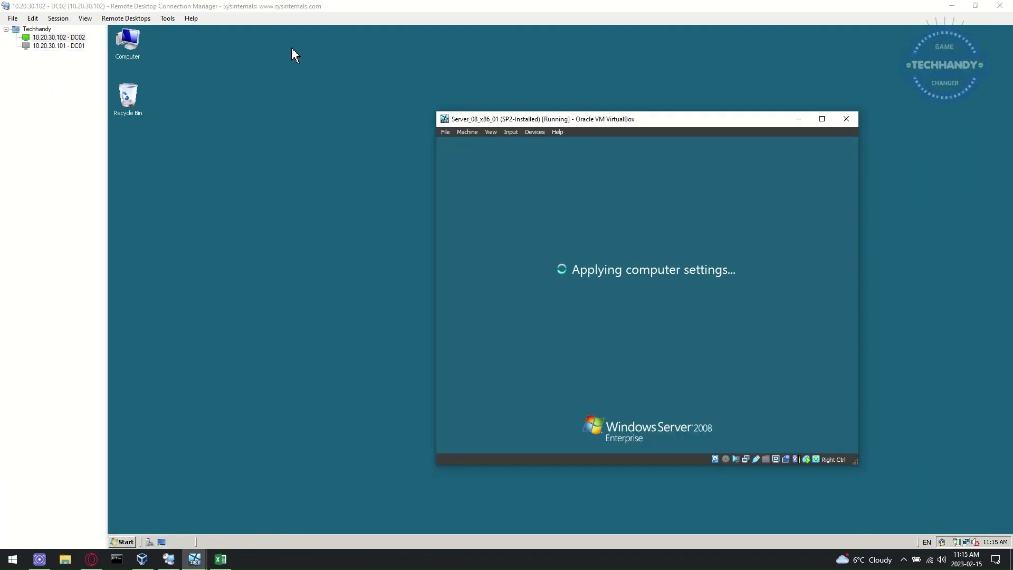
pyautogui.click(798, 120)
pyautogui.click(59, 46)
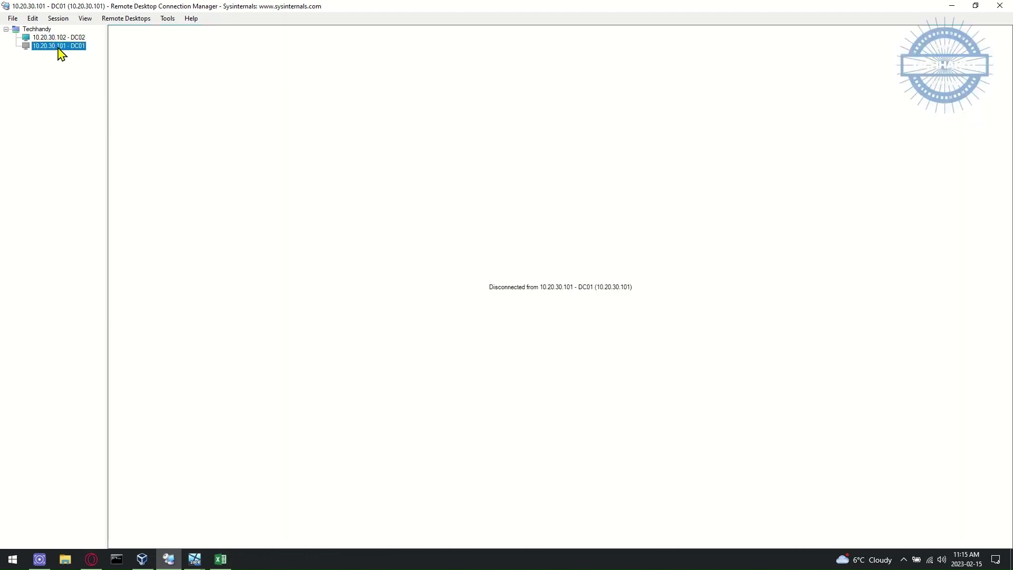
pyautogui.click(187, 562)
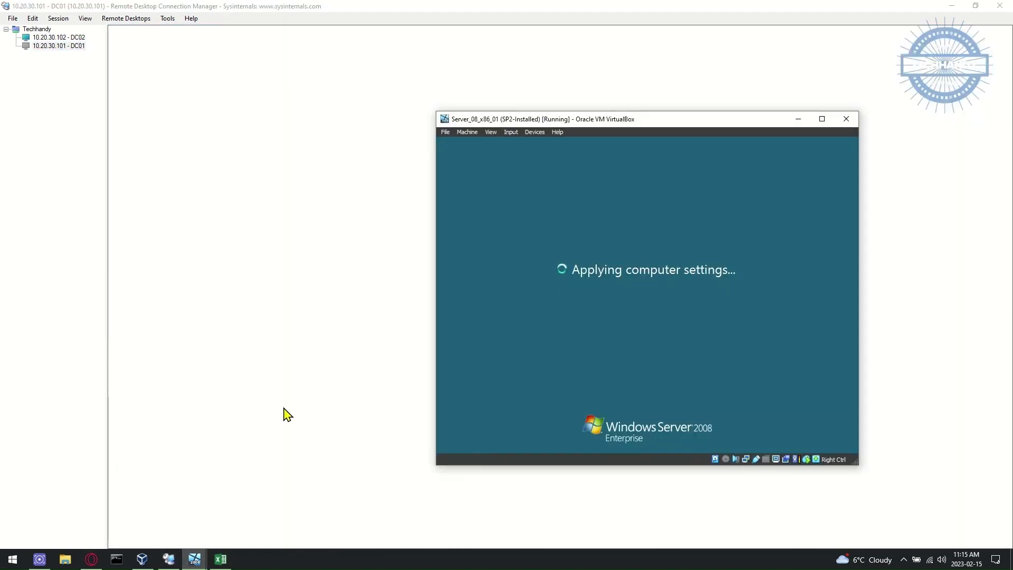
# Step: Refresh the DC02 remote desktop session
pyautogui.click(58, 37)
pyautogui.rightClick(265, 291)
pyautogui.click(280, 312)
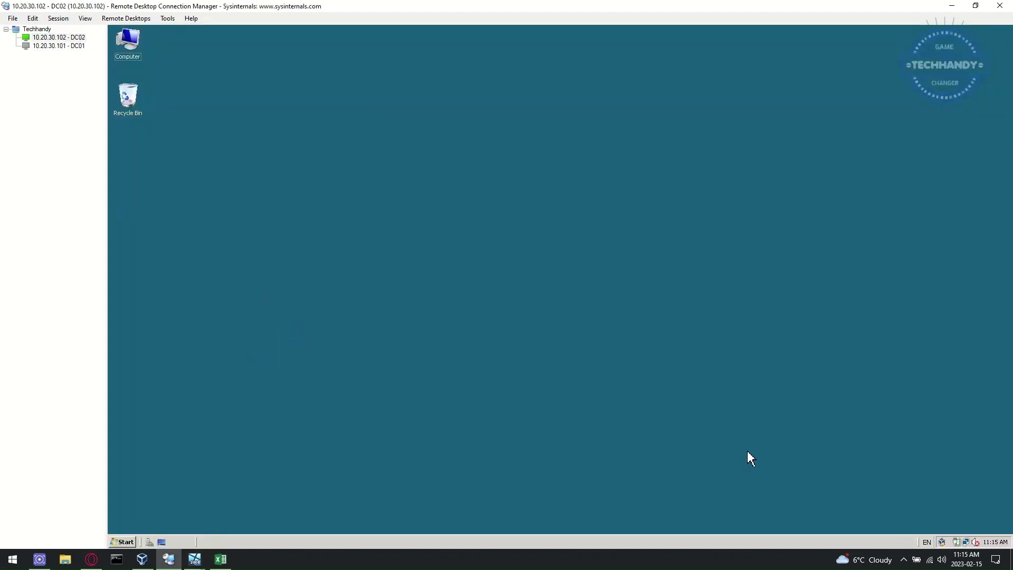
# Step: Bring the Server_08_x86_01 virtual machine forward and bring up its password logon screen
pyautogui.click(53, 45)
pyautogui.moveTo(195, 558)
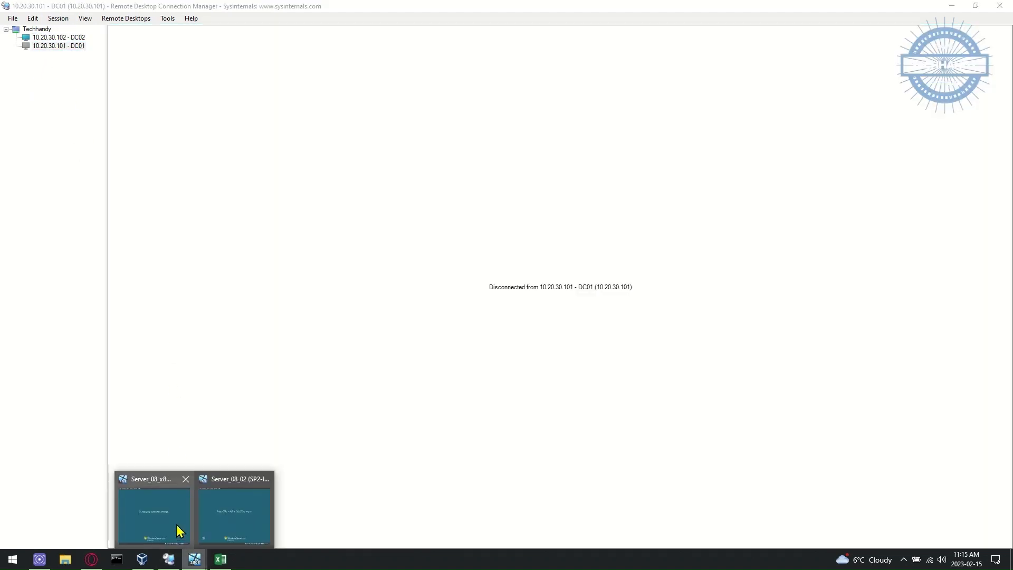
pyautogui.click(177, 525)
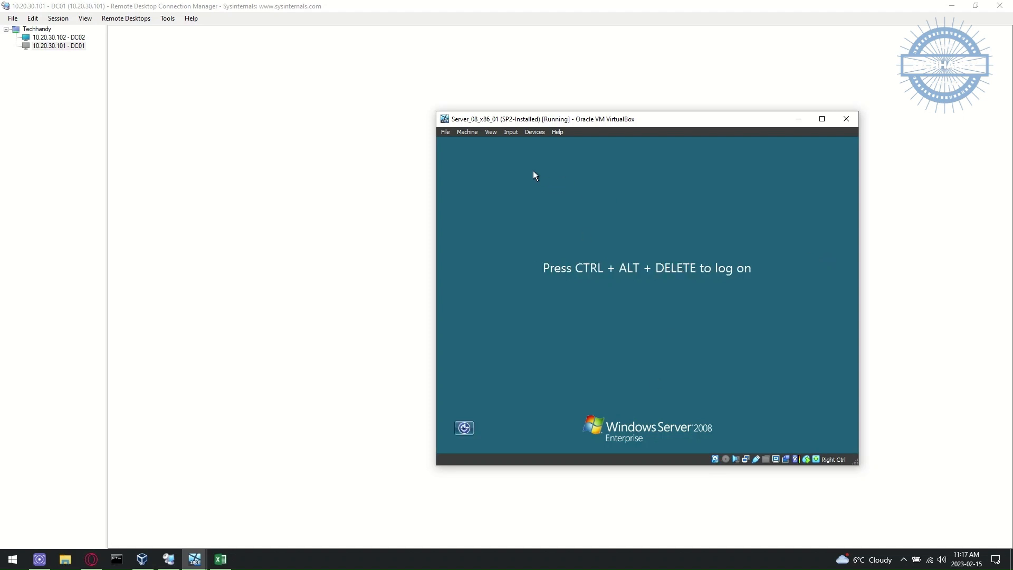
pyautogui.click(510, 132)
pyautogui.moveTo(514, 140)
pyautogui.click(681, 167)
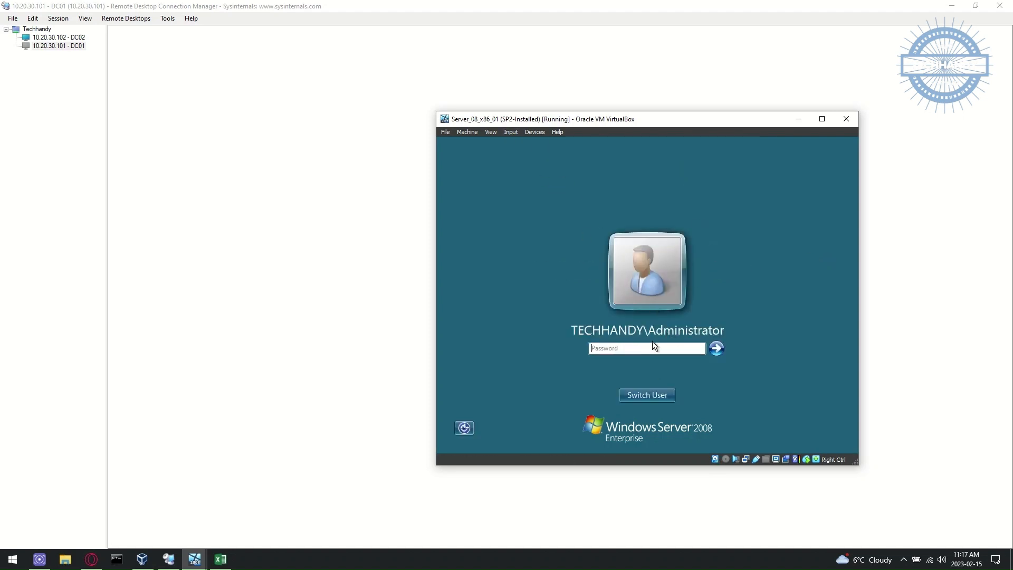
pyautogui.click(257, 318)
# Step: Clear DC01's logon domain, then reconnect and accept the certificate warning
pyautogui.rightClick(55, 46)
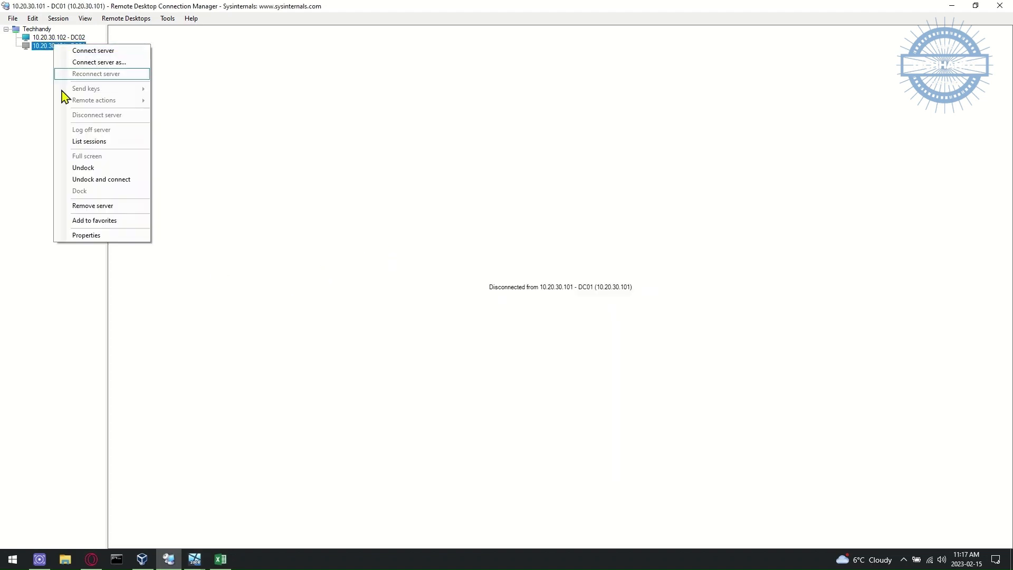
pyautogui.click(144, 233)
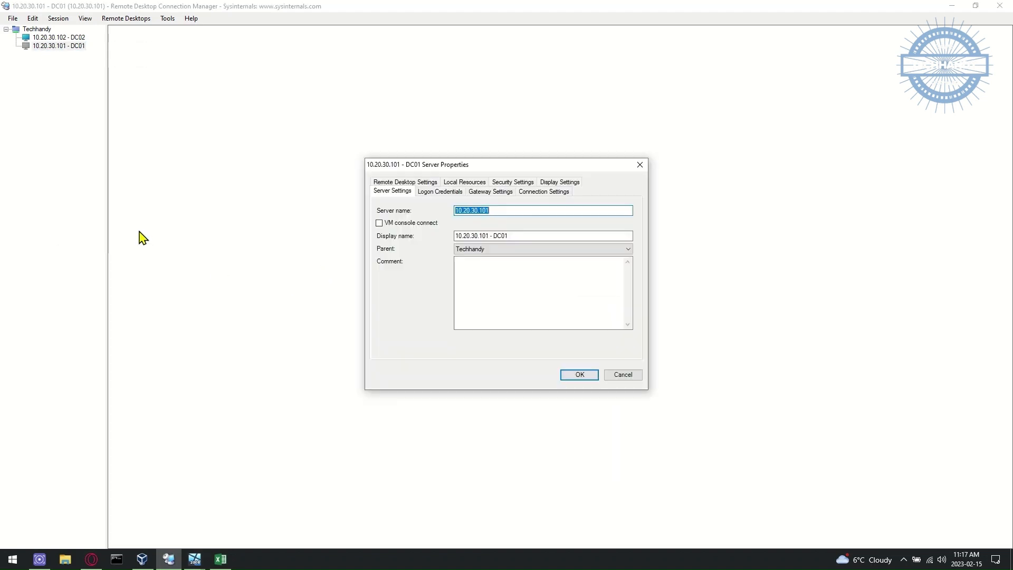
pyautogui.click(458, 191)
pyautogui.doubleClick(457, 274)
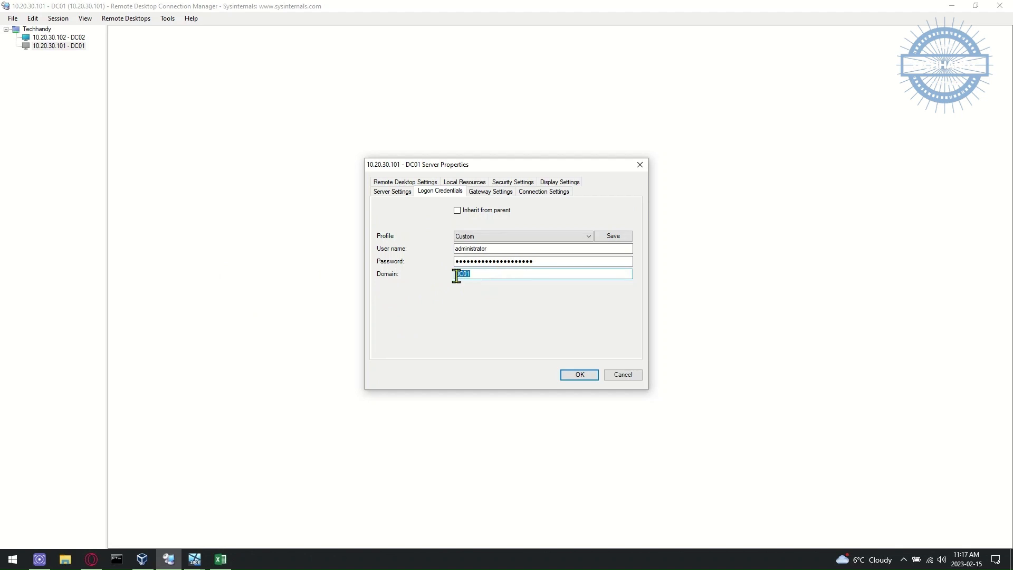
pyautogui.press('BackSpace')
pyautogui.click(575, 375)
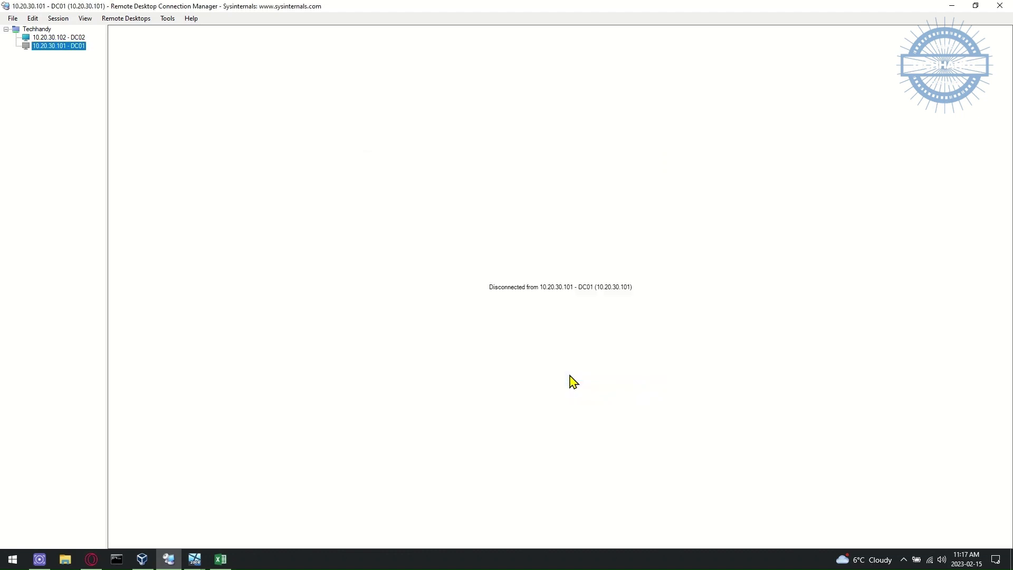
pyautogui.doubleClick(60, 47)
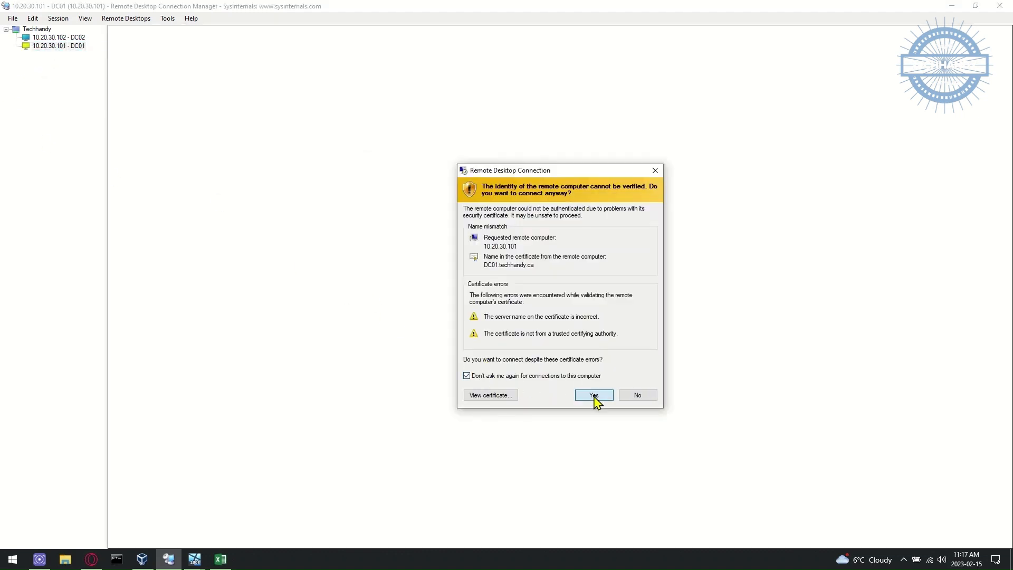
pyautogui.click(594, 397)
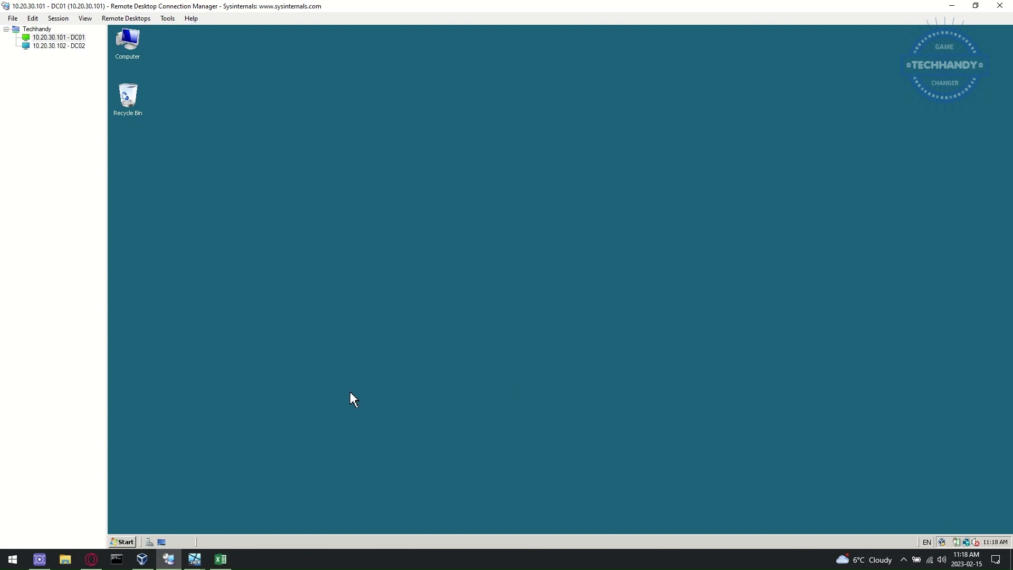
# Step: Run whoami in a command prompt to confirm the techhandy\administrator logon
pyautogui.click(127, 542)
pyautogui.click(140, 302)
pyautogui.write('w')
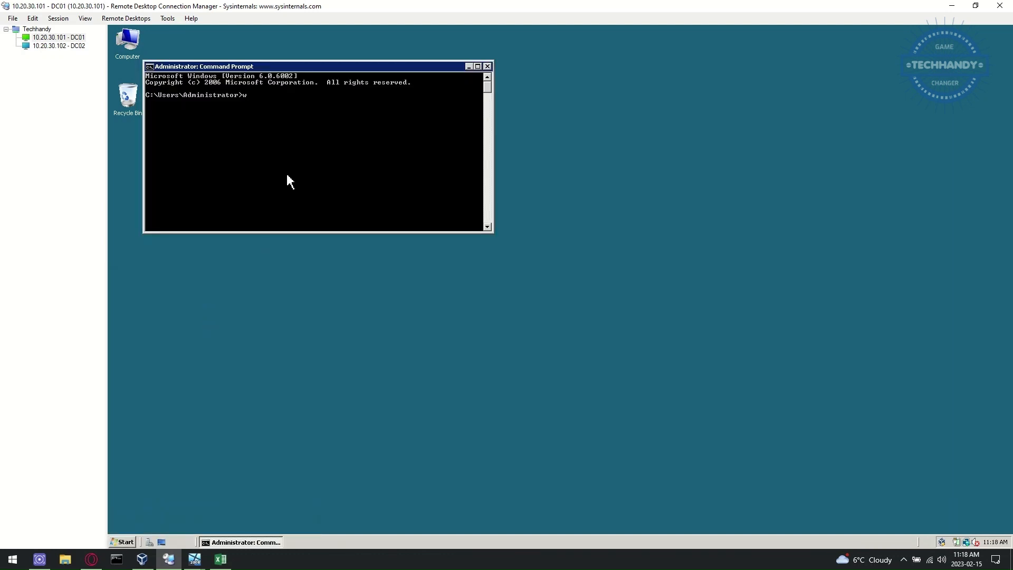
pyautogui.write('hoami')
pyautogui.press('Return')
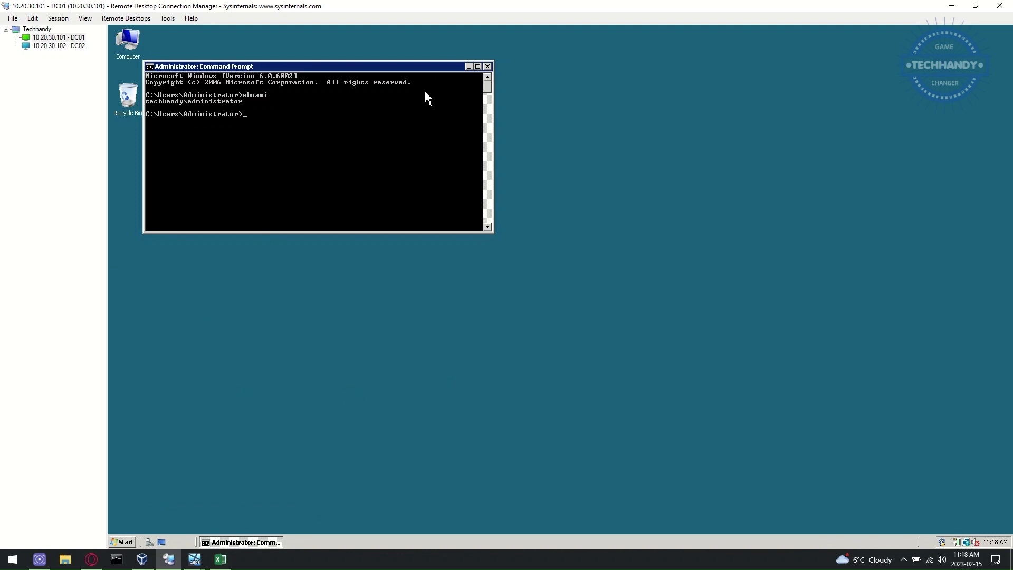
pyautogui.click(487, 66)
# Step: Open Active Directory Domains and Trusts and select the techhandy.ca domain
pyautogui.click(221, 559)
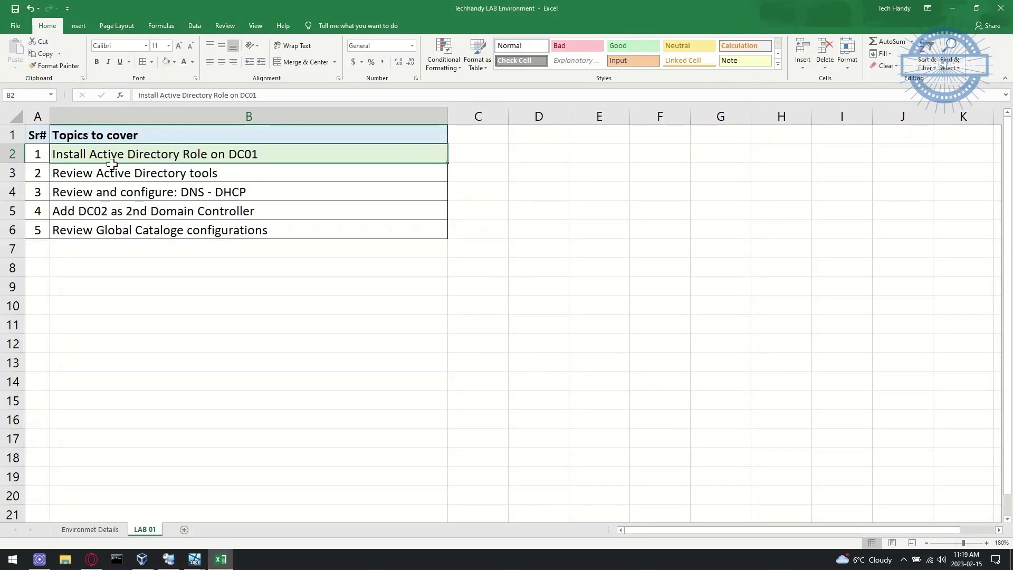
pyautogui.click(221, 560)
pyautogui.click(131, 542)
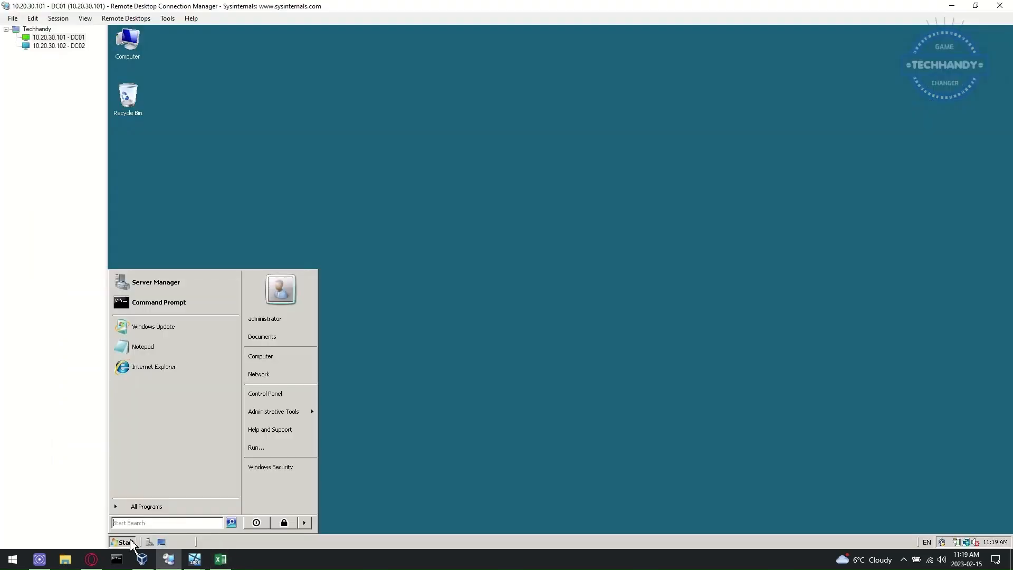
pyautogui.moveTo(305, 411)
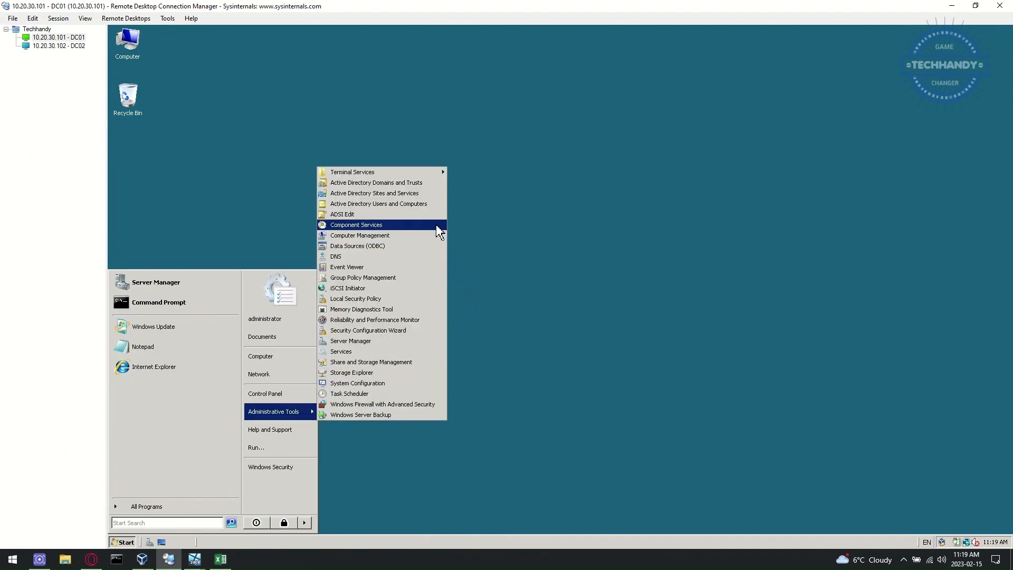
pyautogui.click(432, 183)
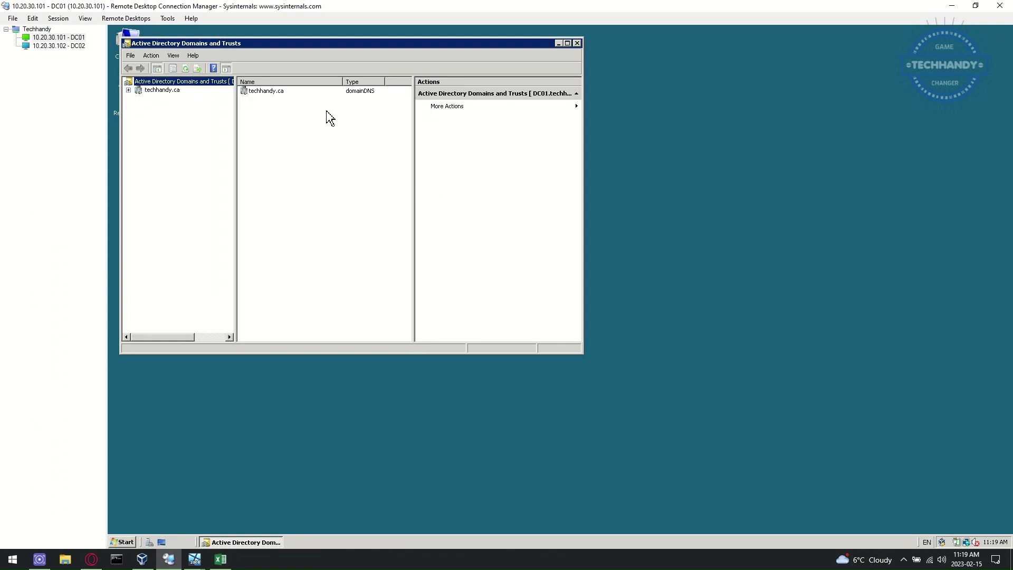
pyautogui.moveTo(303, 48); pyautogui.dragTo(470, 139)
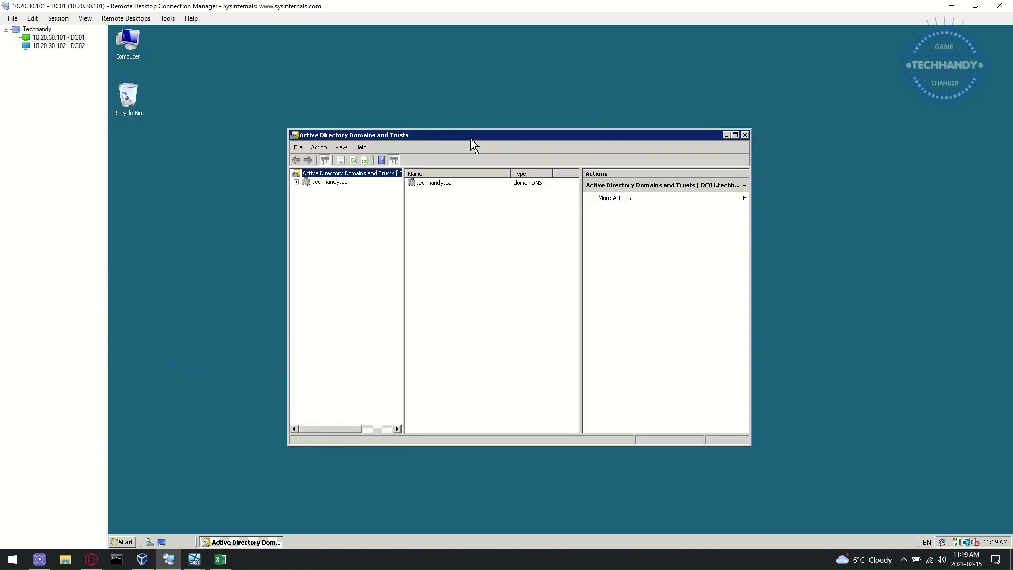
pyautogui.click(318, 184)
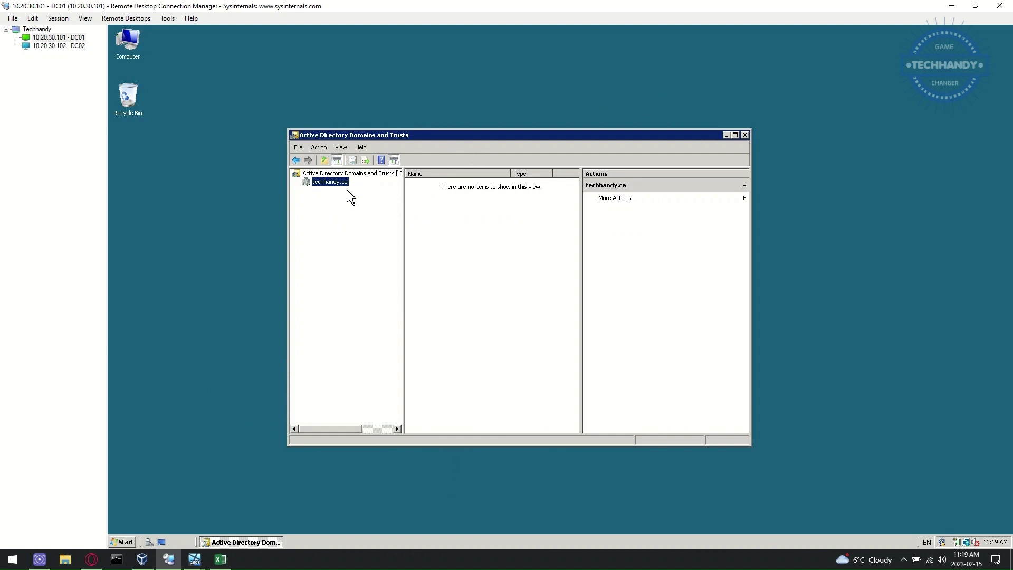
pyautogui.click(319, 147)
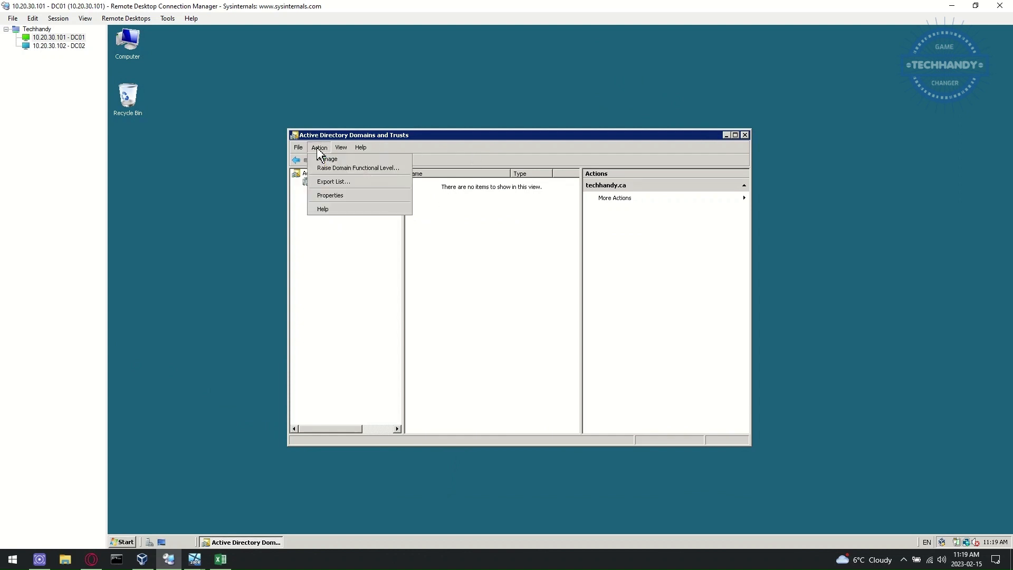
# Step: Open Active Directory Users and Computers for techhandy.ca, enlarging the window and Site column
pyautogui.click(373, 160)
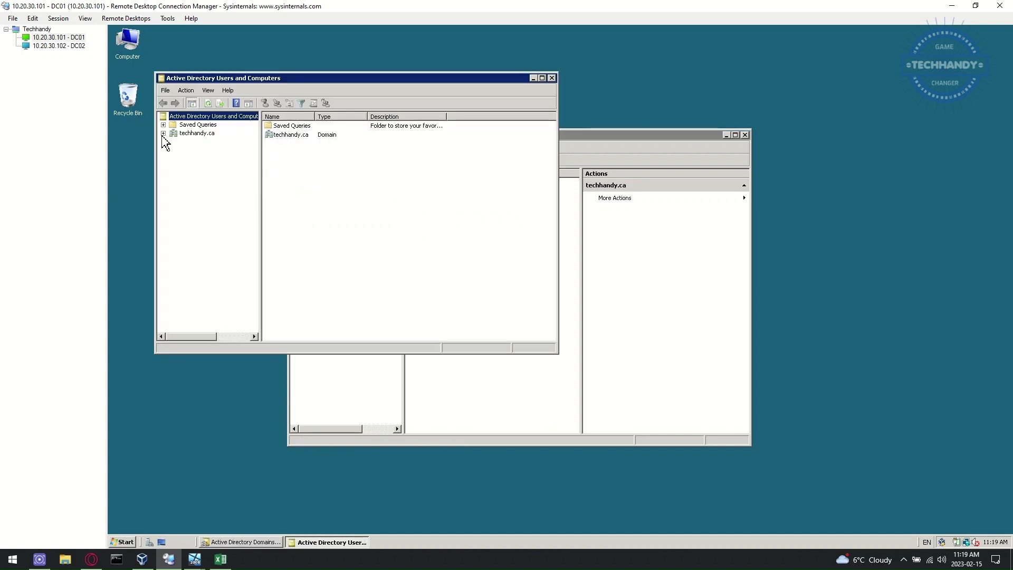
pyautogui.click(164, 133)
pyautogui.click(193, 160)
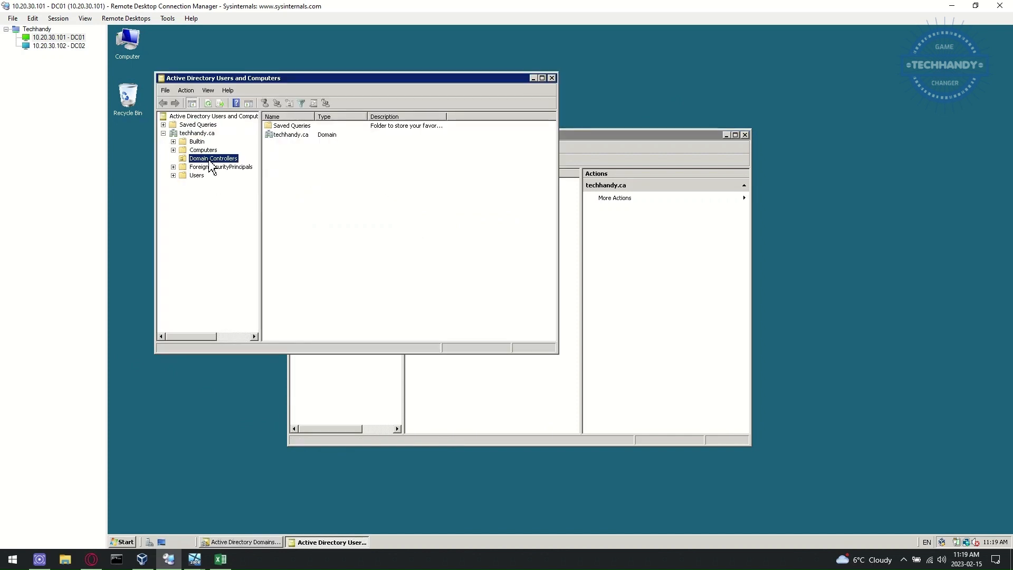
pyautogui.moveTo(474, 119); pyautogui.dragTo(537, 120)
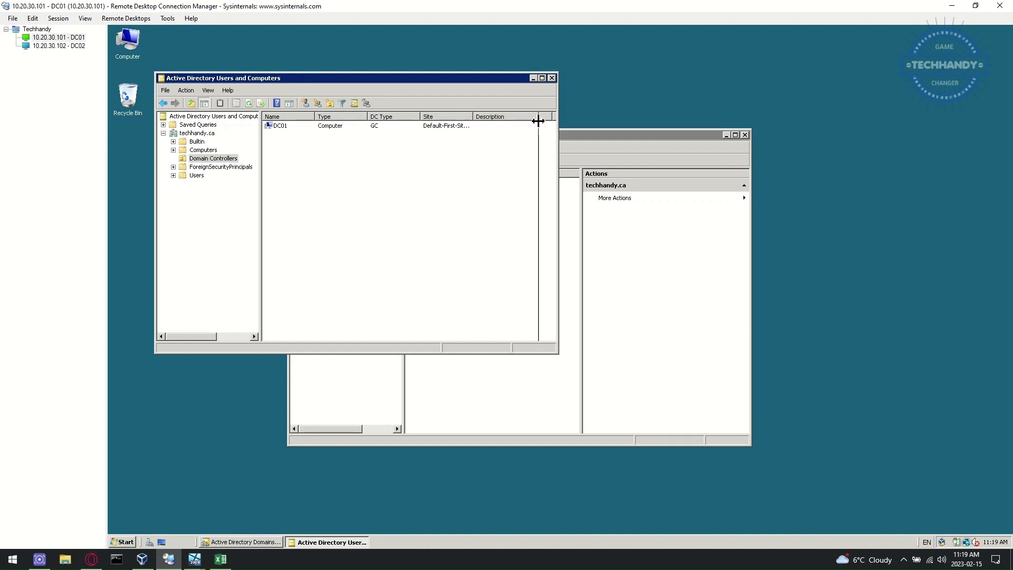
pyautogui.moveTo(447, 78); pyautogui.dragTo(749, 137)
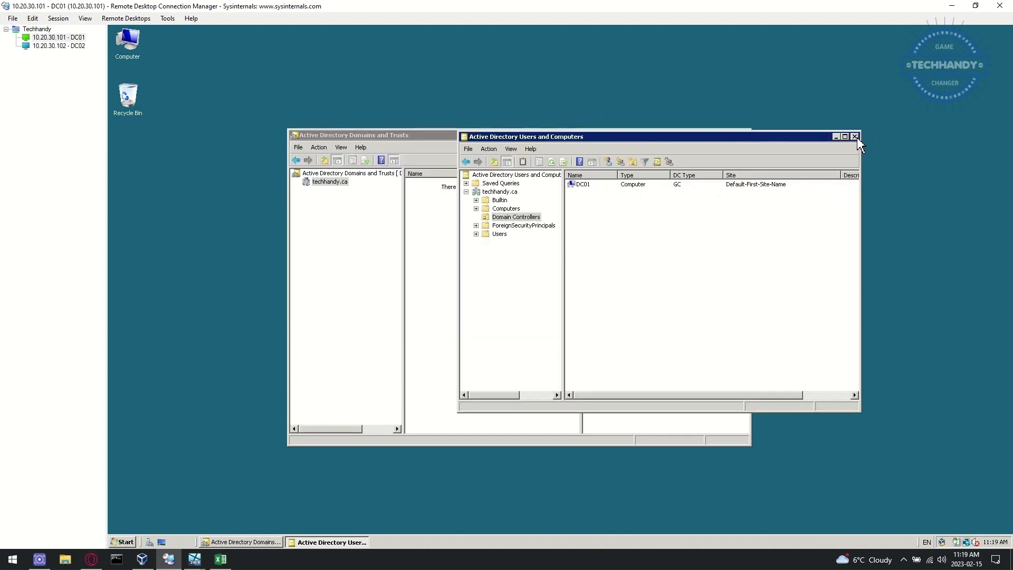
# Step: Browse the Users and Computers containers, then list Domain Controllers and select DC01
pyautogui.click(499, 240)
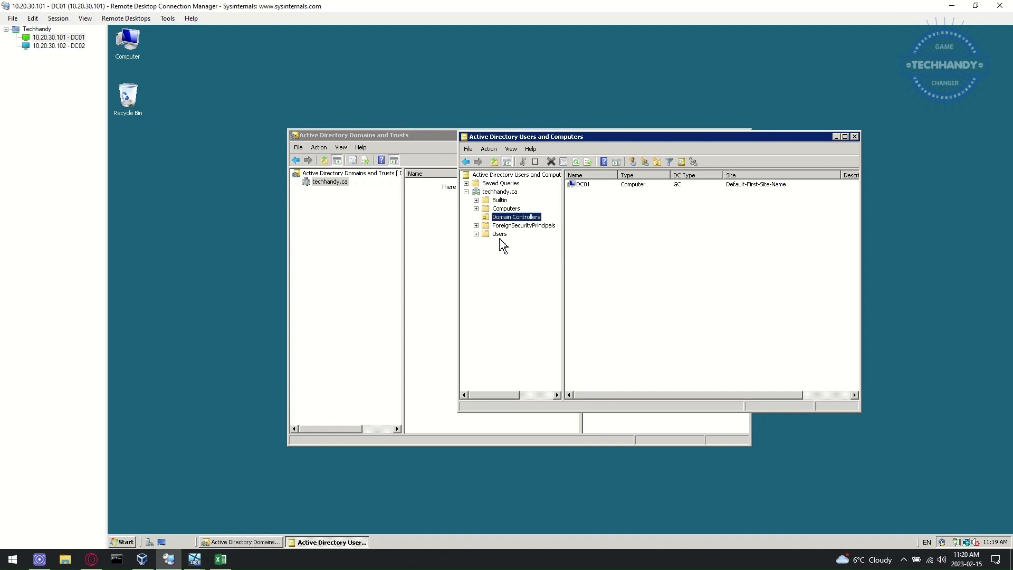
pyautogui.click(500, 235)
pyautogui.moveTo(617, 175); pyautogui.dragTo(655, 198)
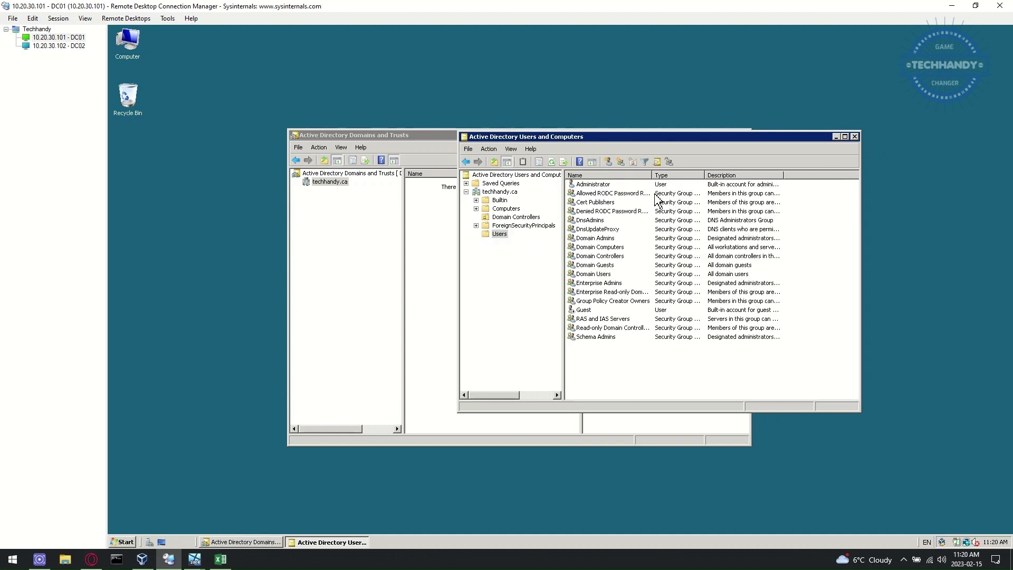
pyautogui.click(508, 209)
pyautogui.click(529, 217)
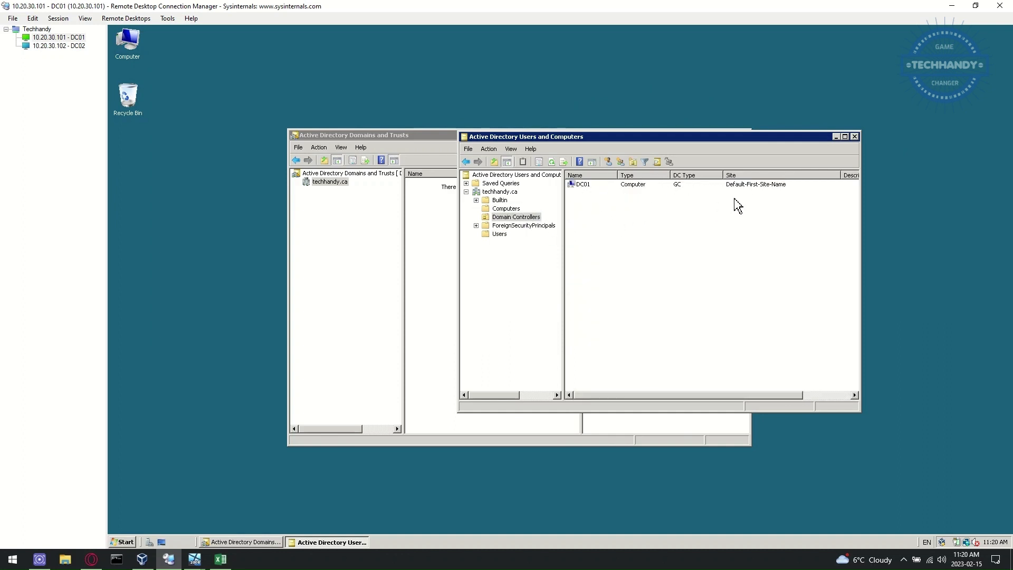
pyautogui.click(755, 186)
# Step: Open DC01's properties and review its Operating System, Member Of, Delegation, Location, Managed By and Dial-in tabs
pyautogui.rightClick(758, 193)
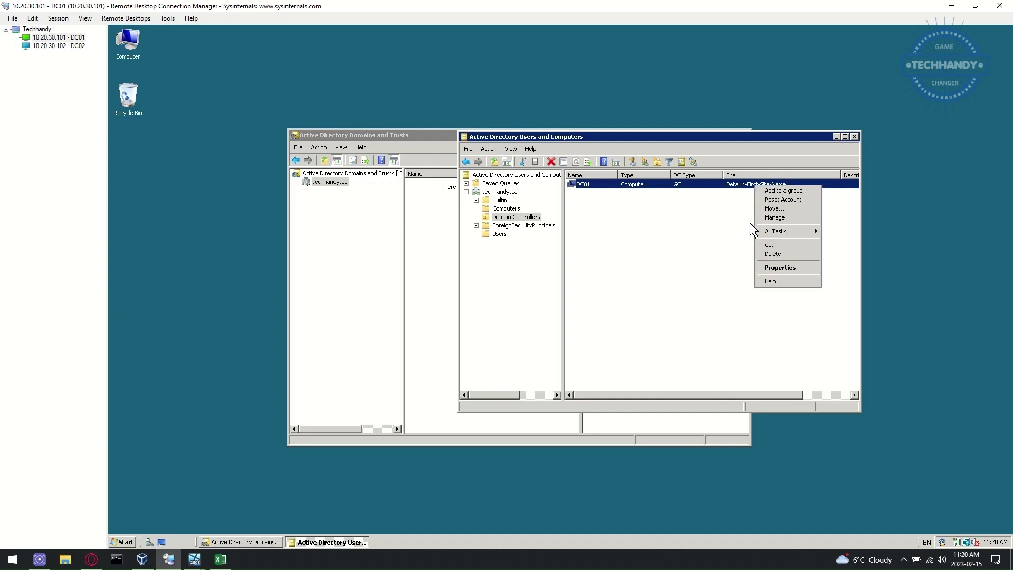
pyautogui.click(766, 268)
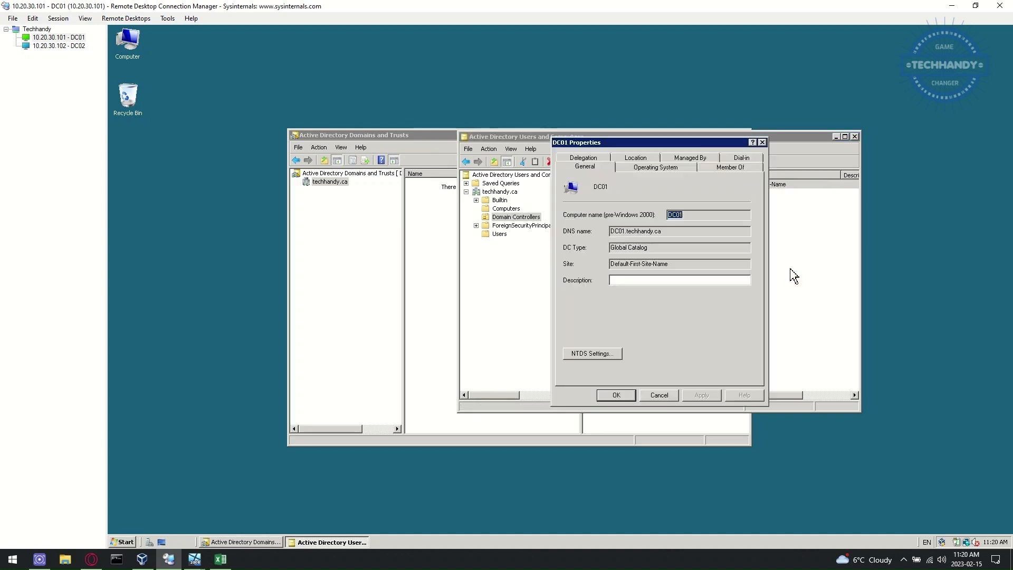
pyautogui.click(666, 167)
pyautogui.click(729, 171)
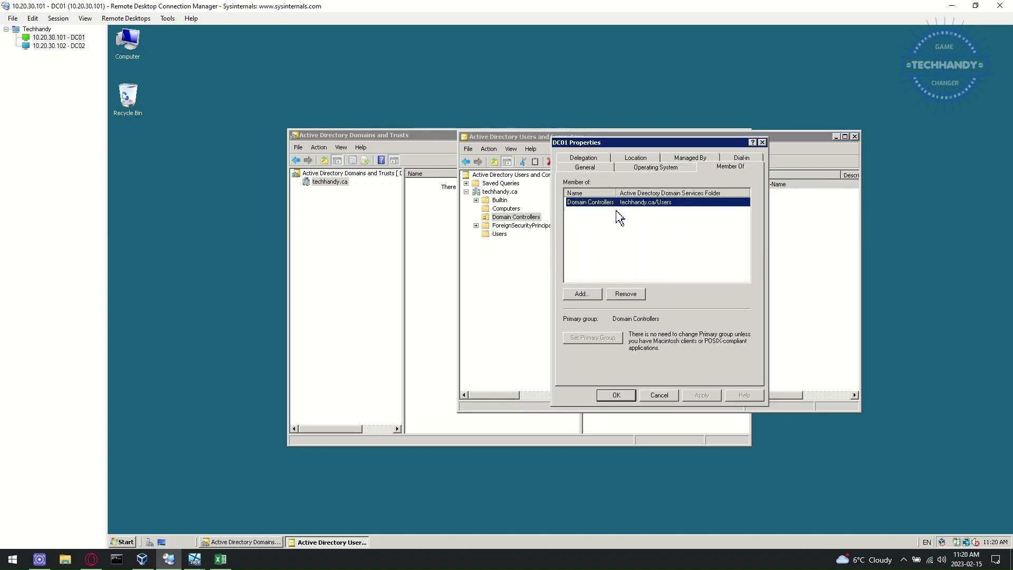
pyautogui.click(601, 158)
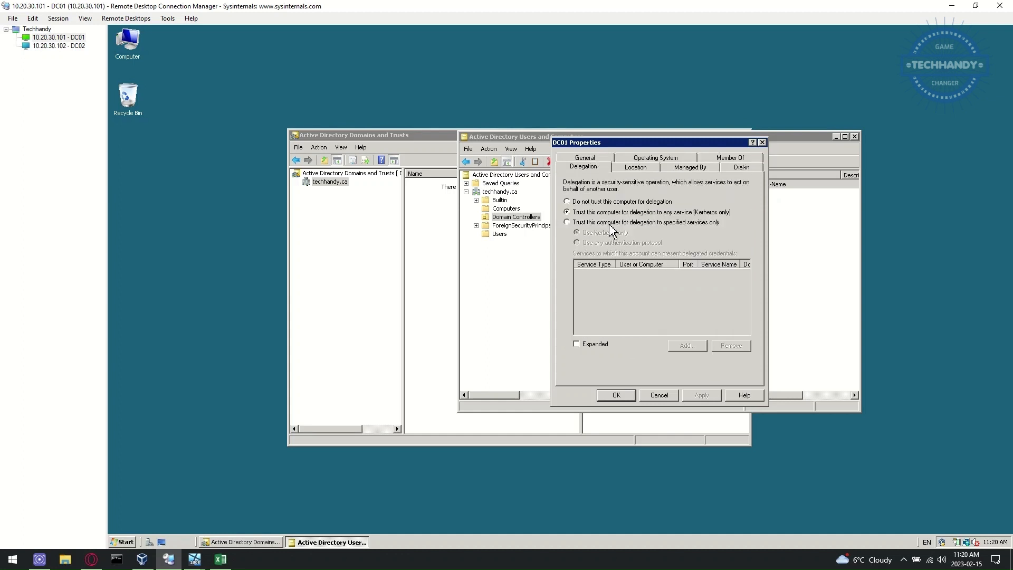
pyautogui.click(646, 170)
pyautogui.click(688, 169)
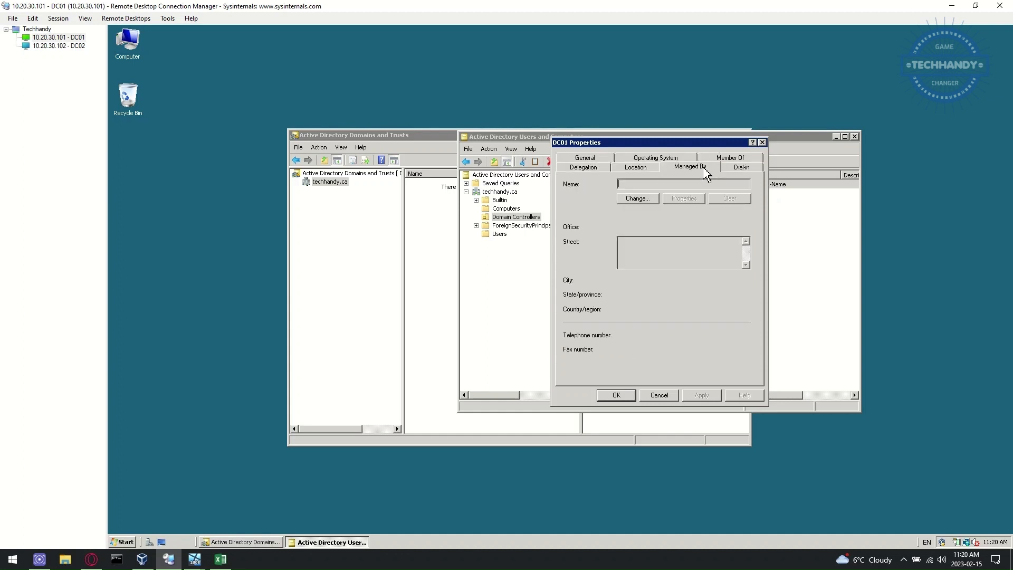
pyautogui.click(734, 165)
pyautogui.click(608, 161)
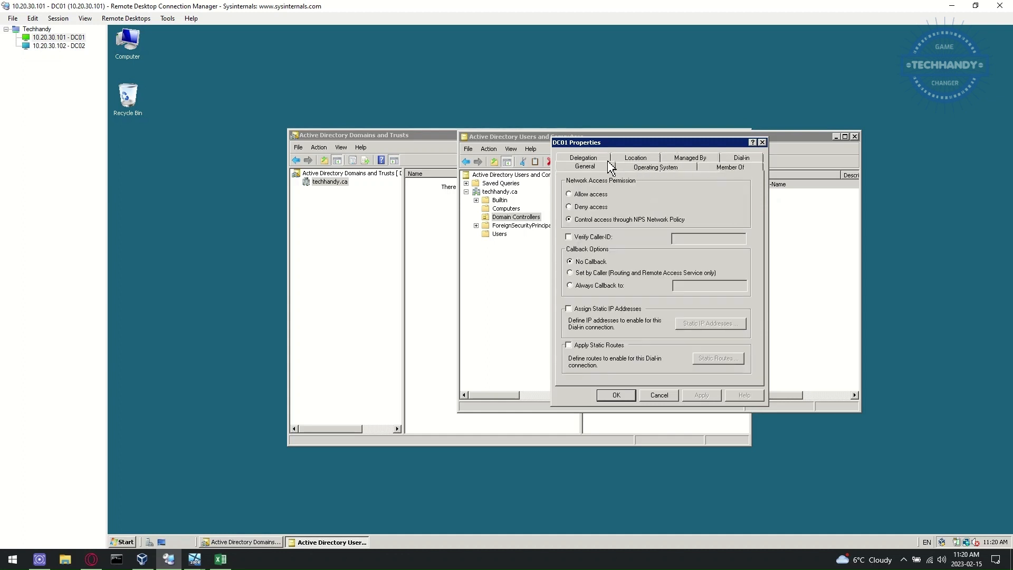
# Step: Set DC01's description to 'Techhandy DC01', save it, and show the Users container
pyautogui.write('Techhandy DC01')
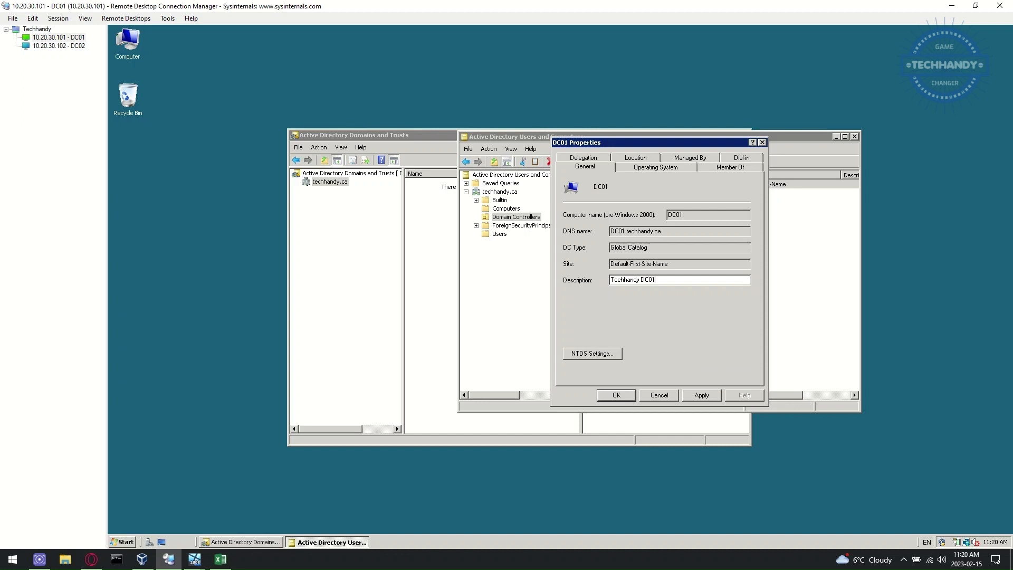
pyautogui.click(703, 396)
pyautogui.click(616, 396)
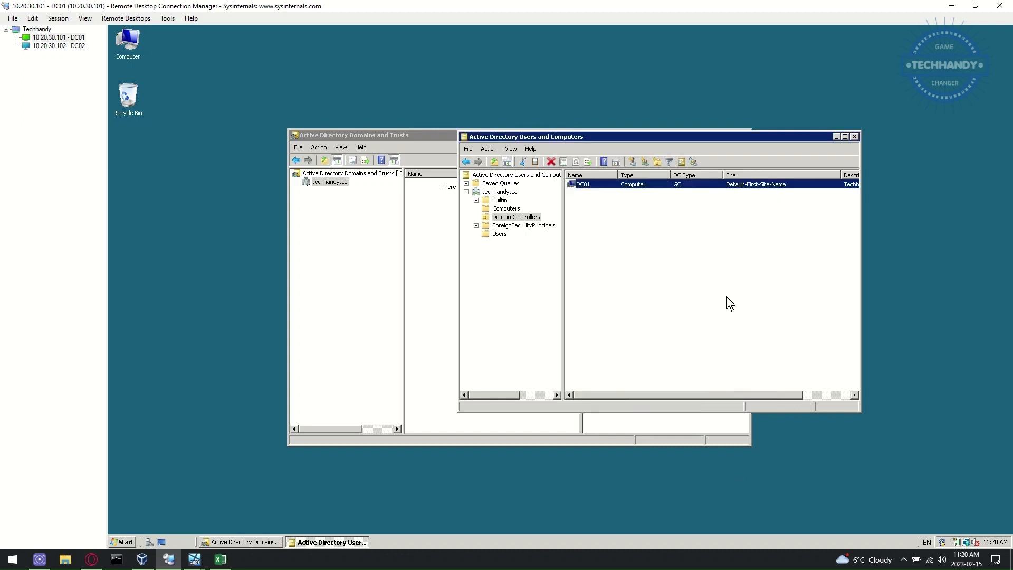
pyautogui.moveTo(752, 395); pyautogui.dragTo(791, 395)
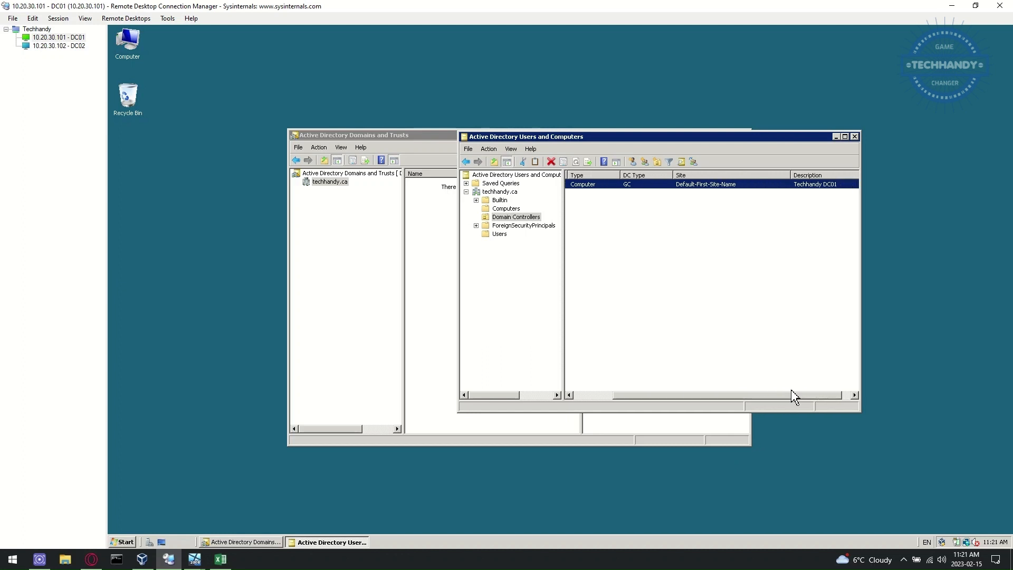
pyautogui.moveTo(723, 395); pyautogui.dragTo(651, 395)
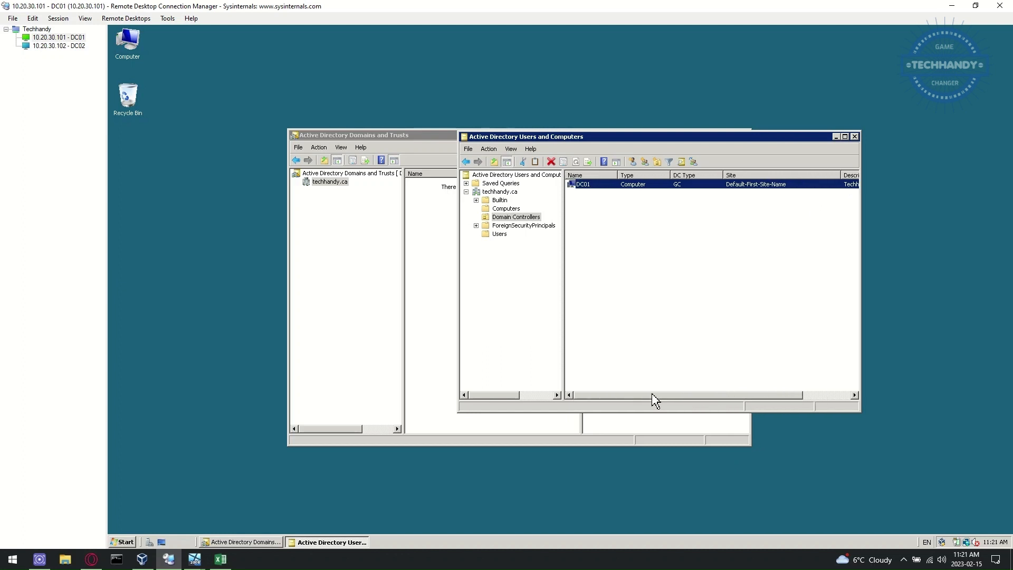
pyautogui.click(499, 236)
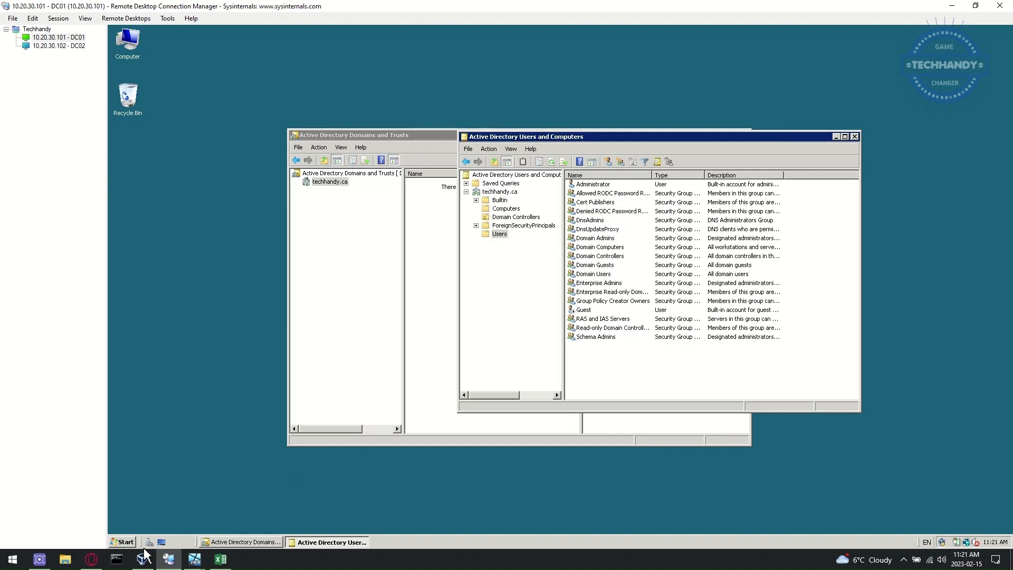
pyautogui.click(124, 542)
pyautogui.moveTo(284, 409)
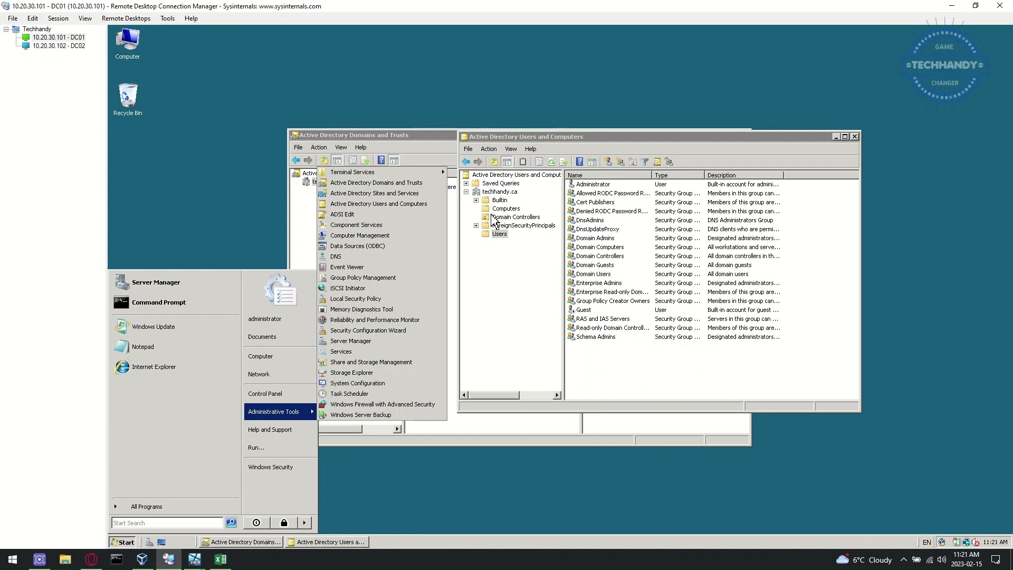
pyautogui.click(502, 252)
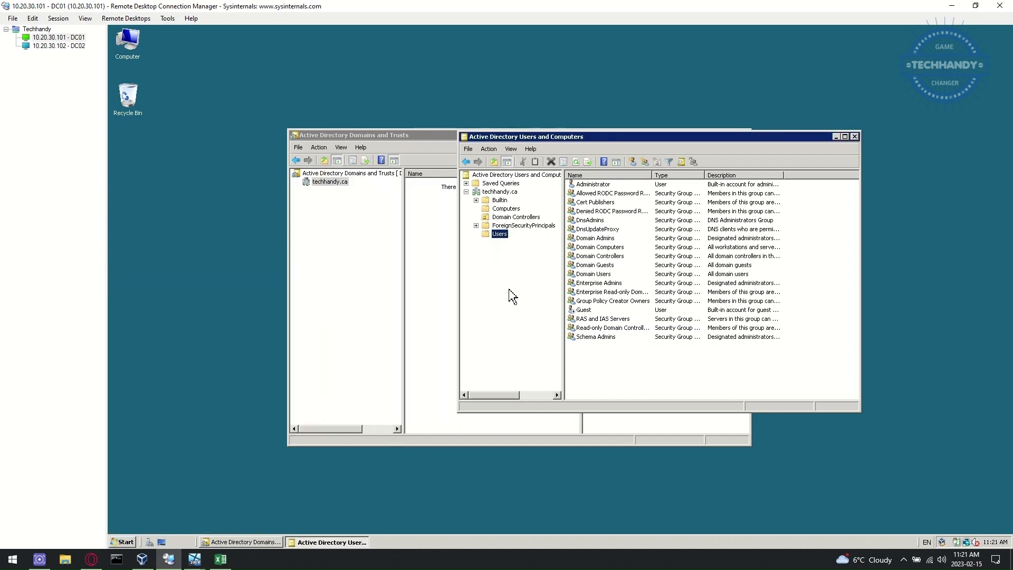
pyautogui.click(634, 165)
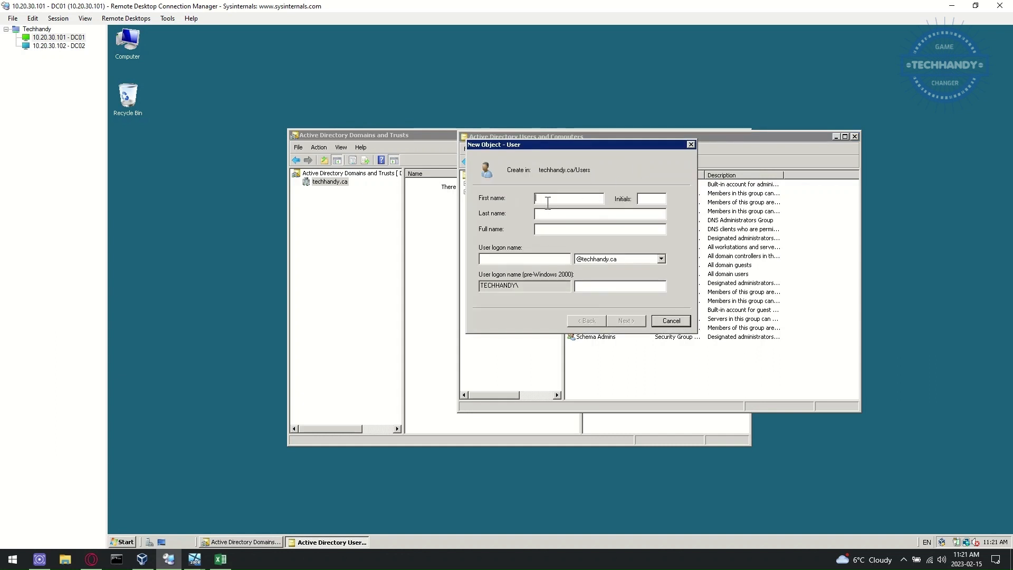
pyautogui.write('User01')
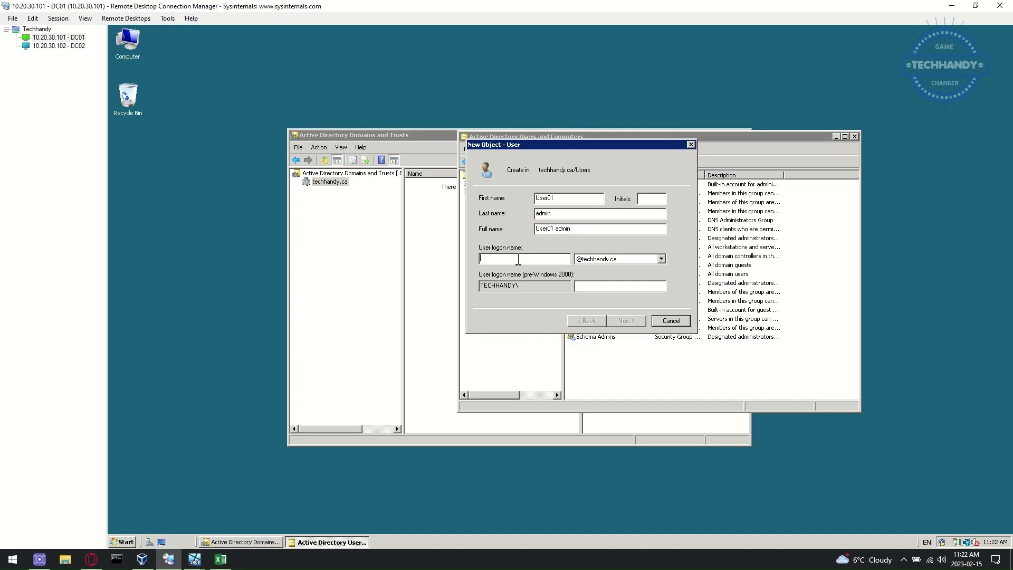
pyautogui.write('admin01')
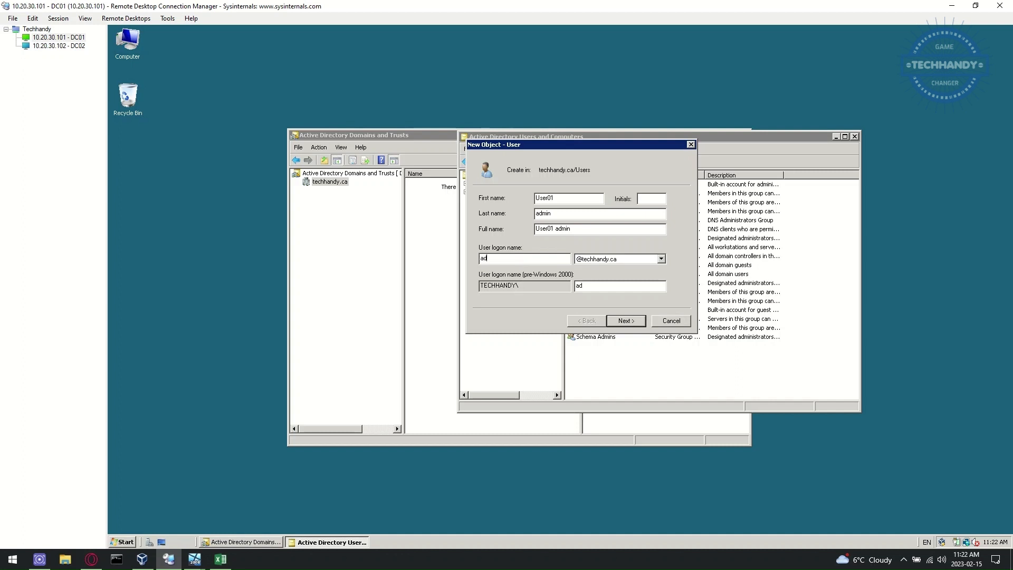
pyautogui.click(661, 258)
pyautogui.click(644, 274)
pyautogui.click(626, 321)
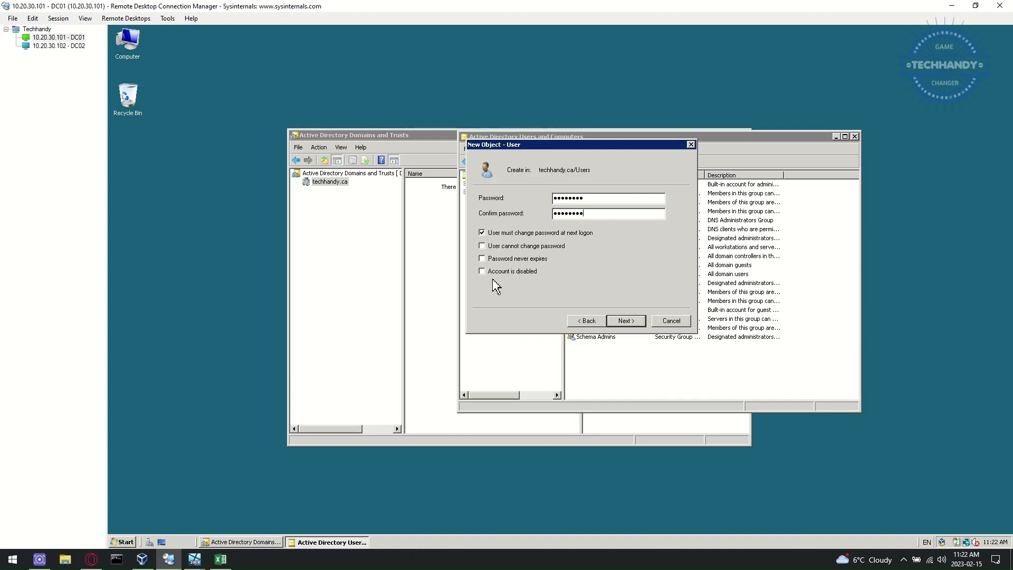
# Step: Clear 'must change password at next logon', set the password to never expire, and finish the account
pyautogui.click(481, 233)
pyautogui.click(482, 258)
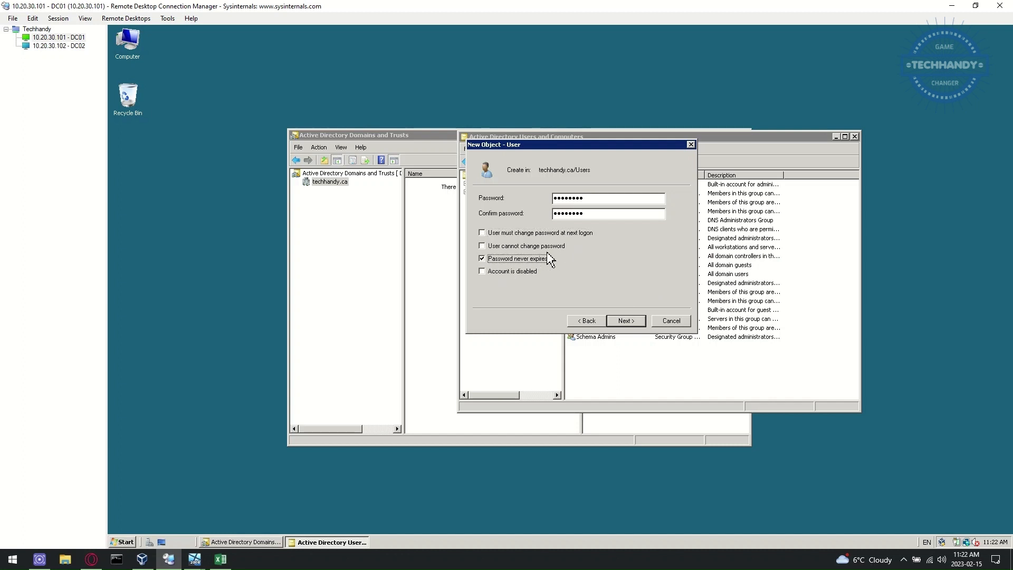
pyautogui.click(625, 322)
pyautogui.click(625, 322)
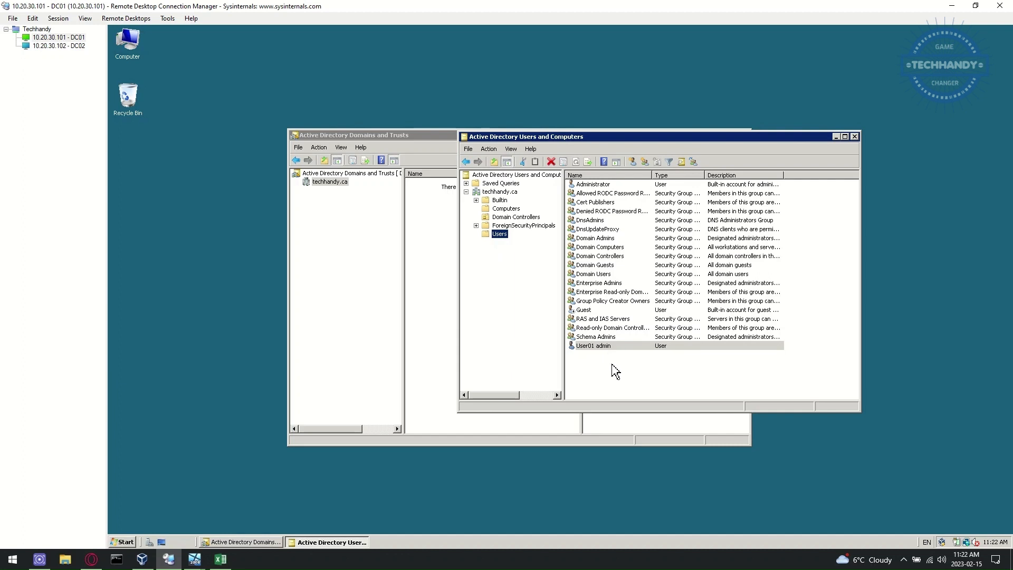
# Step: Create the global security group Techhandy Admins in the Users container
pyautogui.click(645, 162)
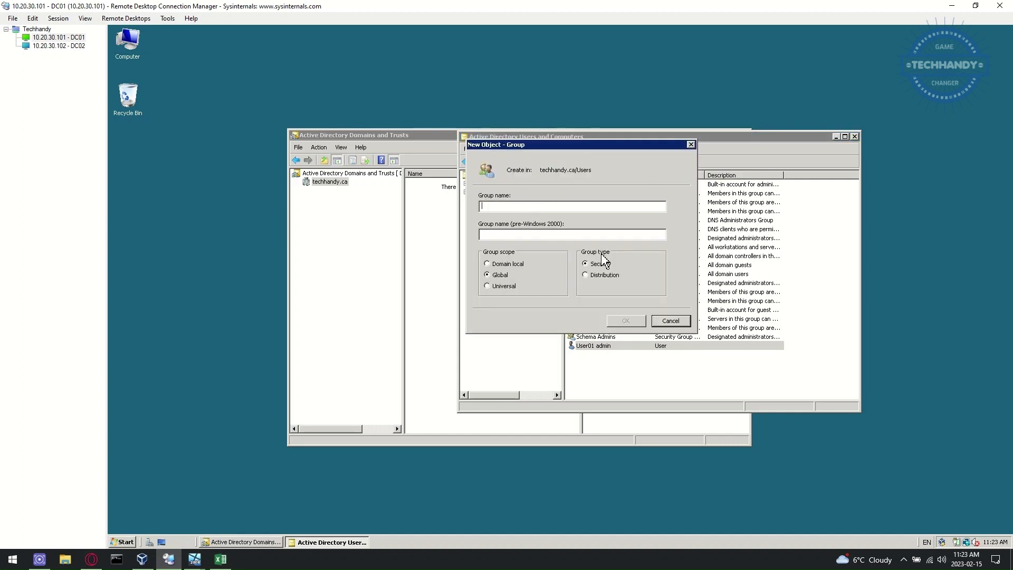
pyautogui.write('Techhandy Admins')
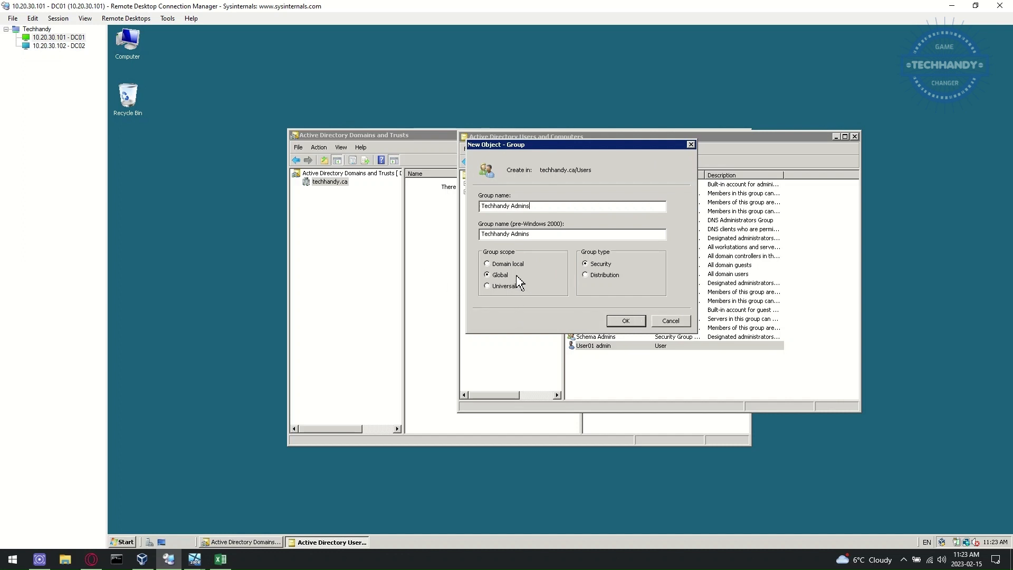
pyautogui.click(626, 321)
pyautogui.click(626, 364)
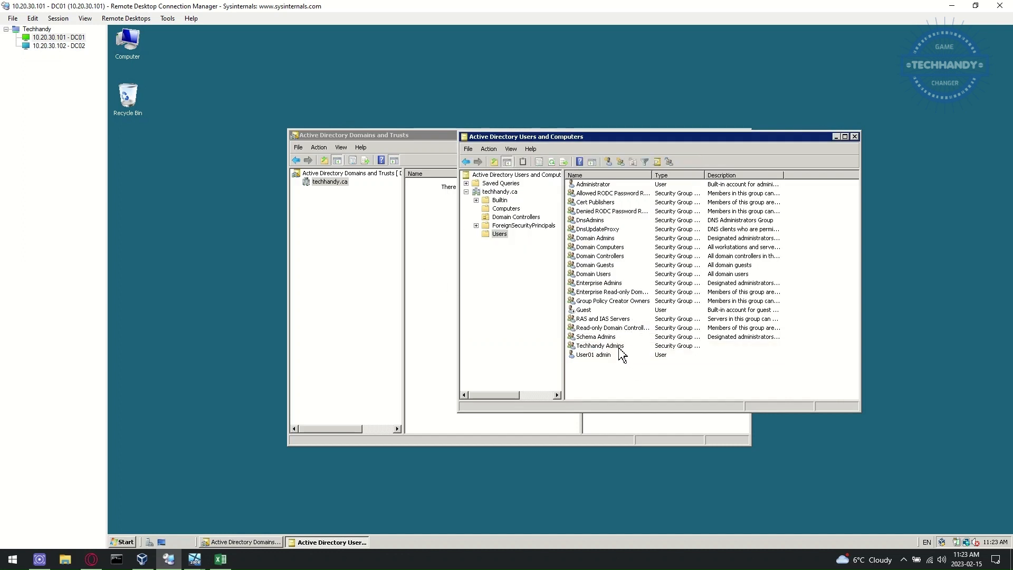
pyautogui.click(621, 347)
# Step: Add User01 admin as a member of Techhandy Admins and apply the change
pyautogui.rightClick(619, 349)
pyautogui.click(660, 430)
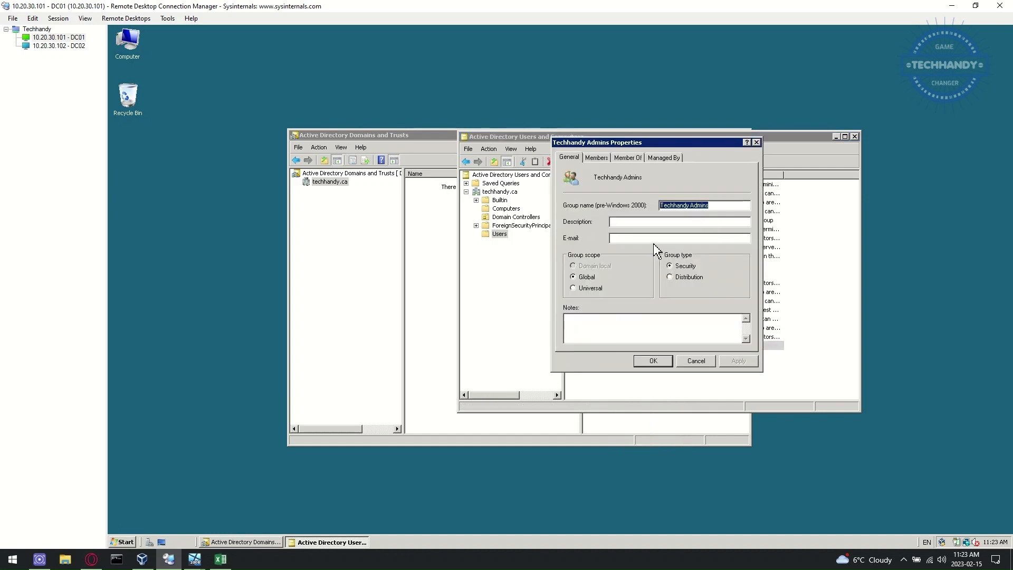
pyautogui.moveTo(670, 145); pyautogui.dragTo(800, 151)
pyautogui.click(754, 227)
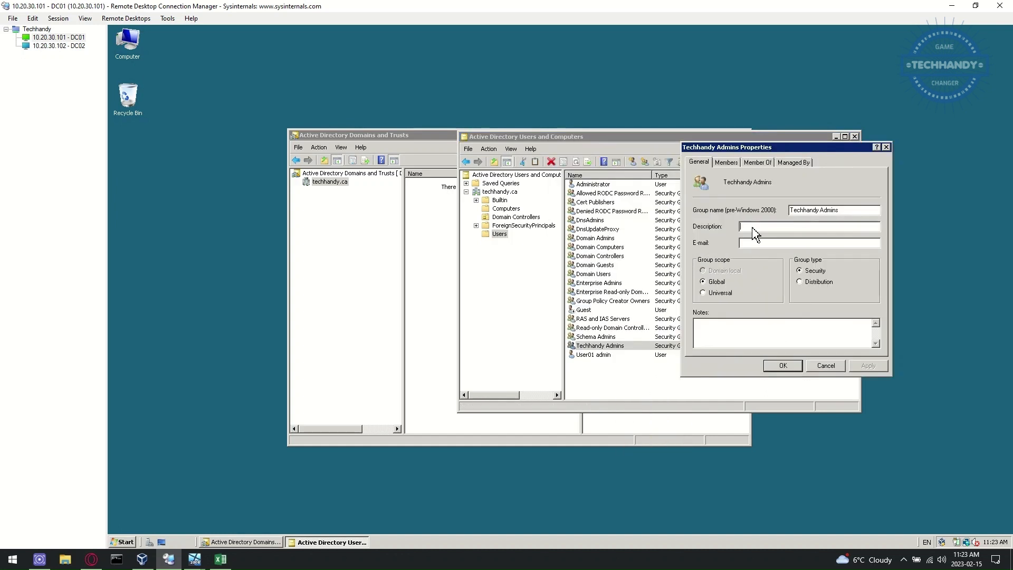
pyautogui.click(729, 162)
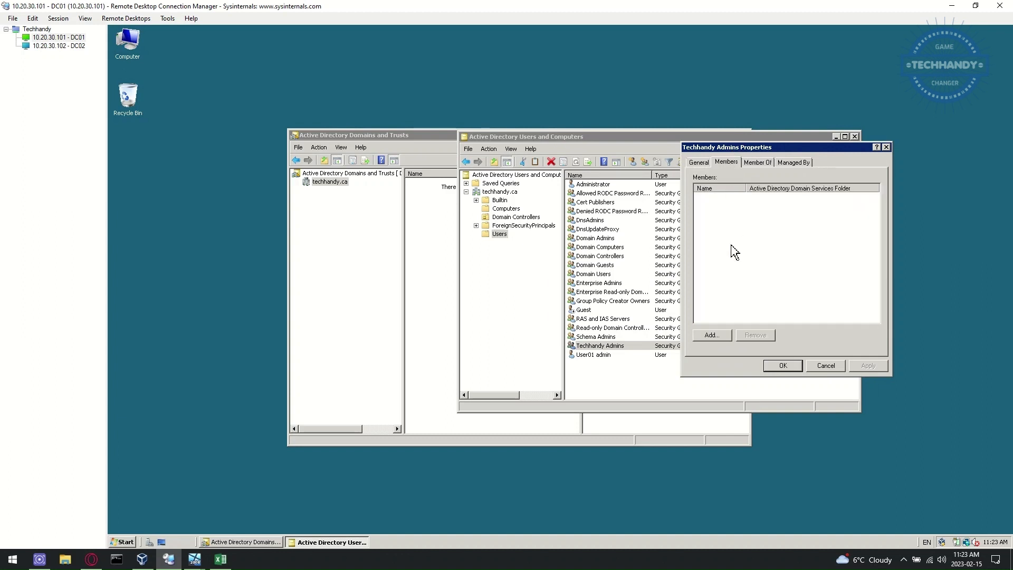
pyautogui.click(710, 335)
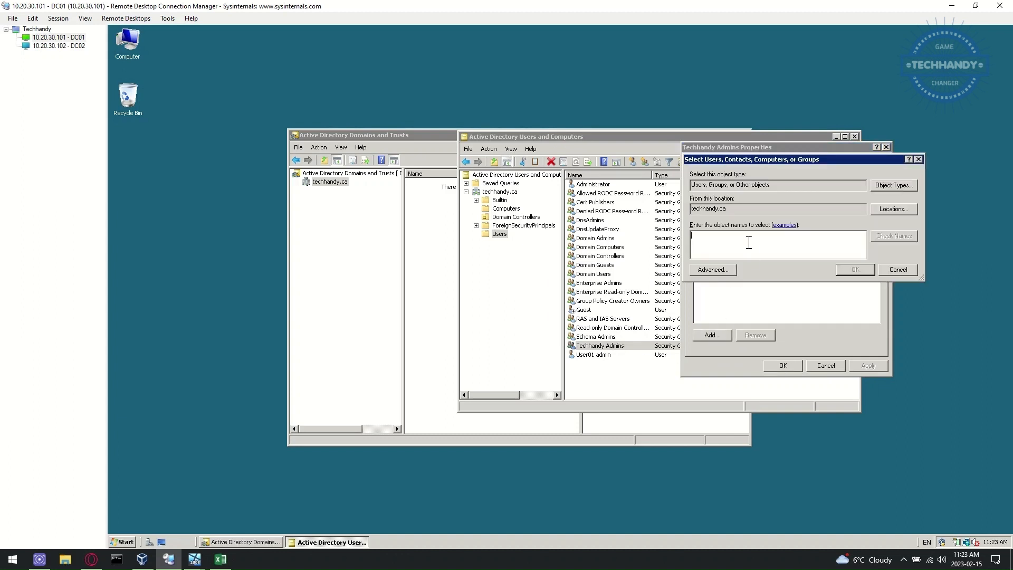
pyautogui.write('user01')
pyautogui.click(897, 235)
pyautogui.click(855, 270)
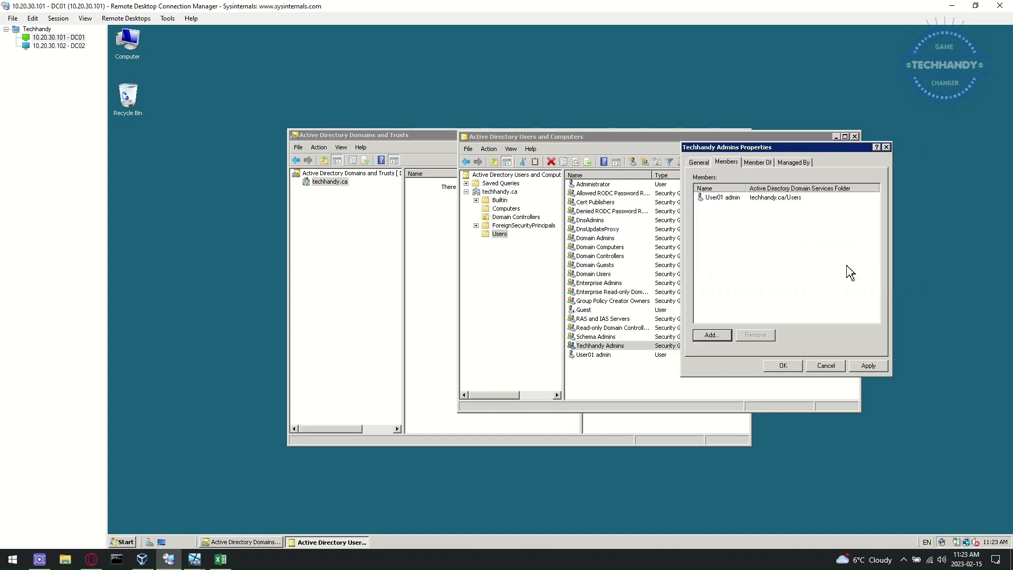
pyautogui.click(865, 366)
pyautogui.click(783, 366)
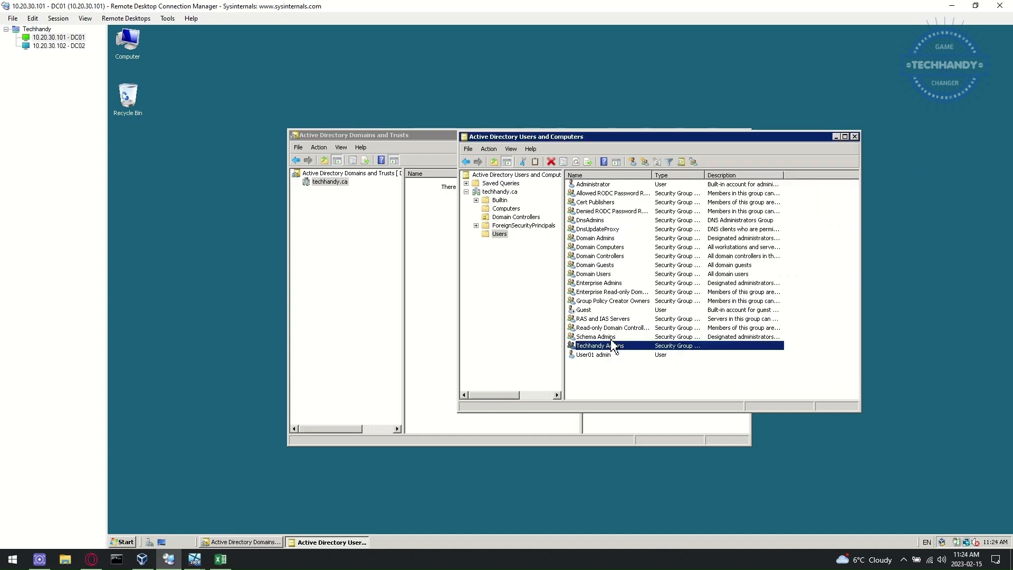
# Step: Add Techhandy Admins as a member of Domain Admins
pyautogui.doubleClick(604, 238)
pyautogui.click(727, 163)
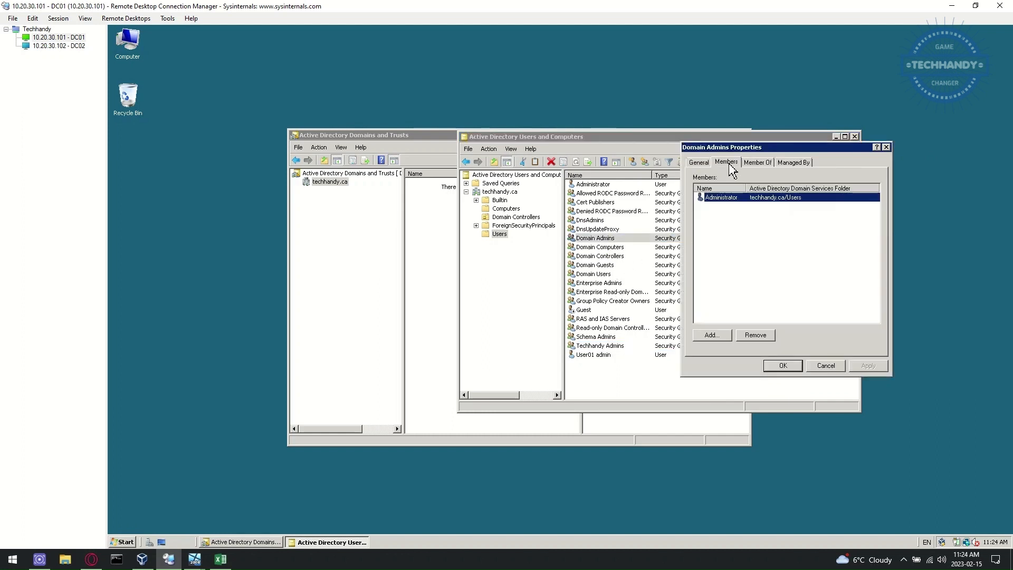
pyautogui.click(727, 335)
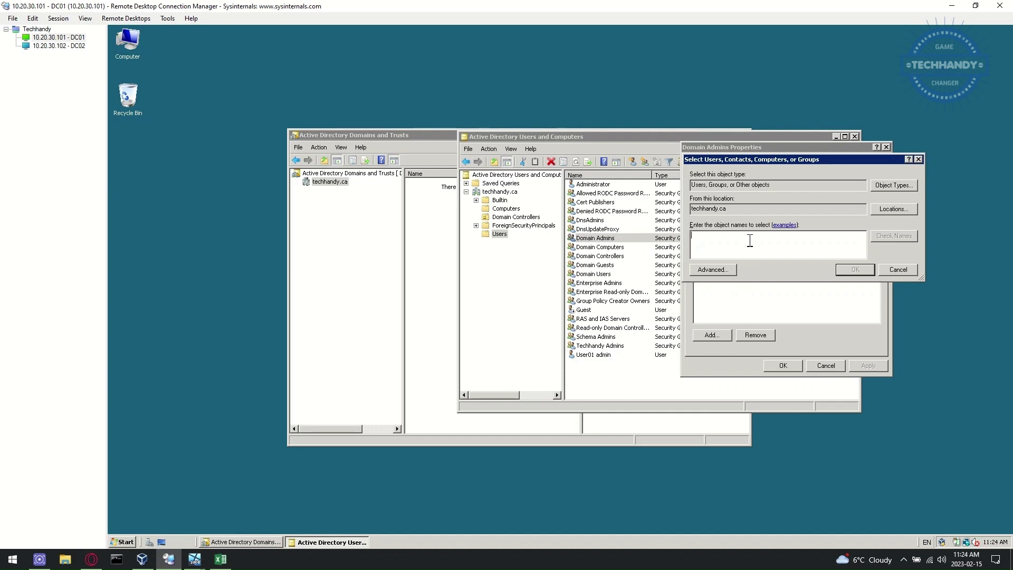
pyautogui.write('Techhandy admins')
pyautogui.click(894, 236)
pyautogui.click(865, 271)
pyautogui.moveTo(744, 187); pyautogui.dragTo(769, 187)
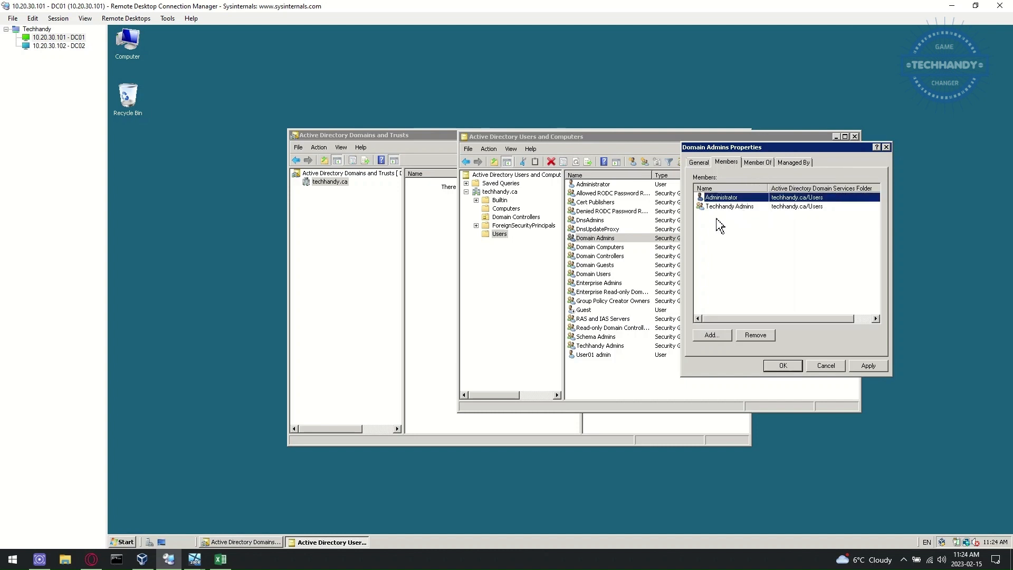
pyautogui.click(794, 365)
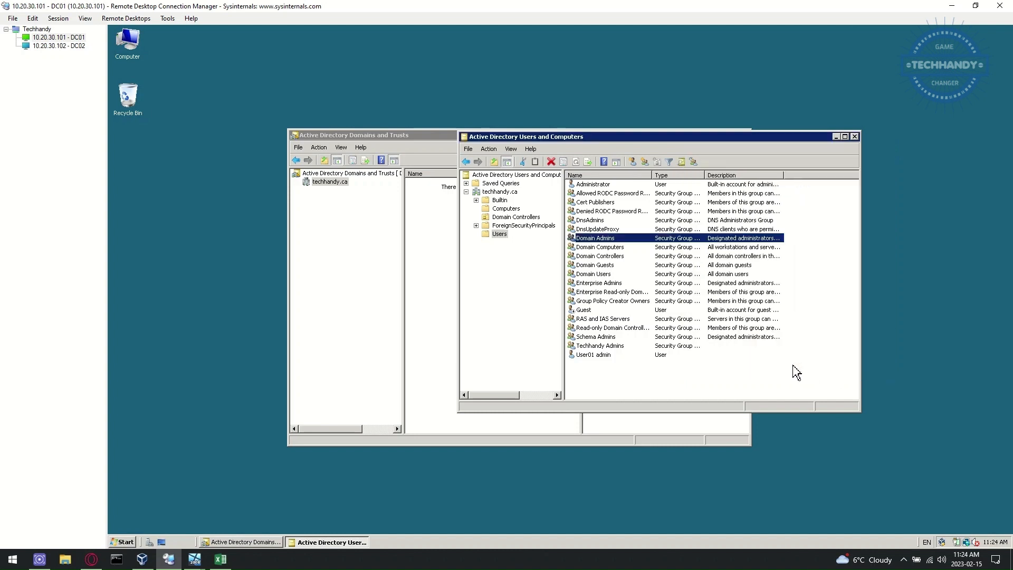
# Step: Add Techhandy Admins as a member of Enterprise Admins
pyautogui.doubleClick(616, 285)
pyautogui.click(733, 163)
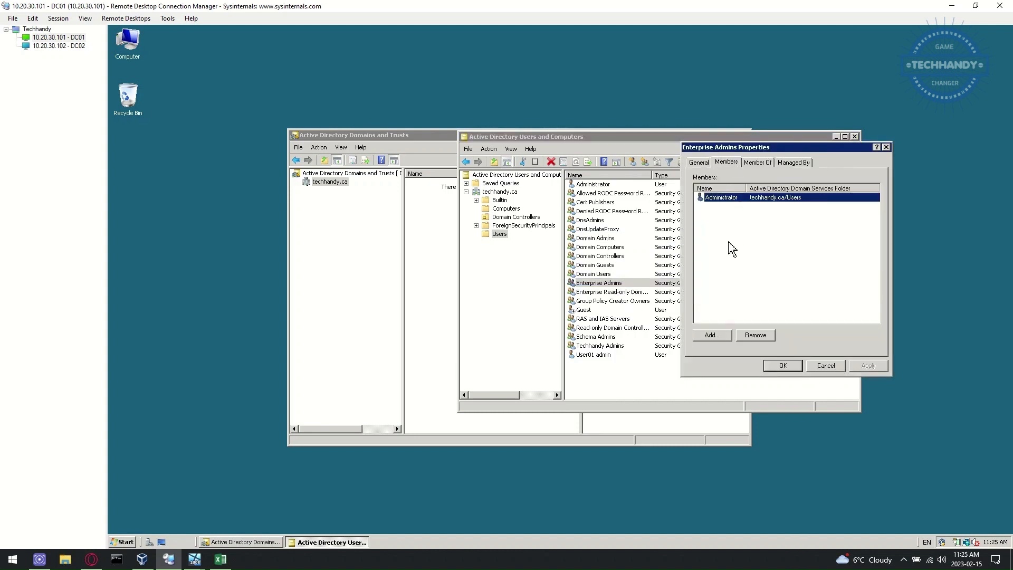
pyautogui.click(714, 334)
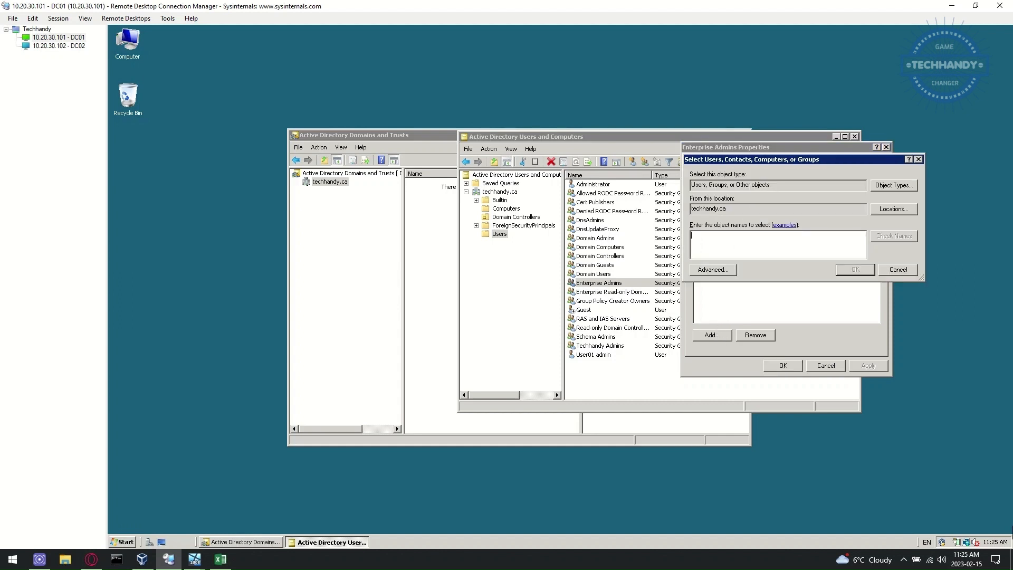
pyautogui.write('Techhandy Admins')
pyautogui.click(893, 236)
pyautogui.click(856, 269)
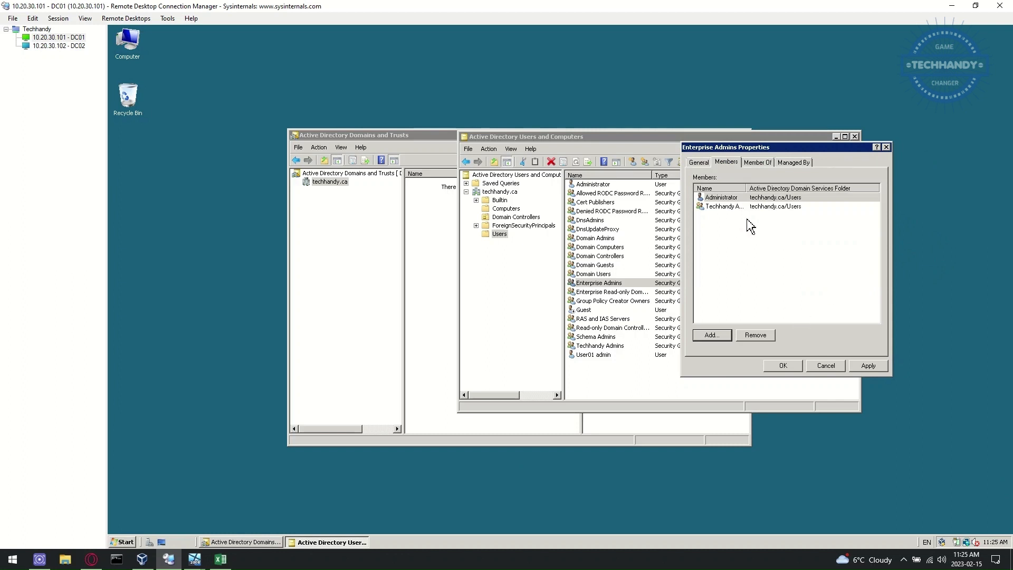
pyautogui.click(783, 365)
# Step: Add Techhandy Admins as a member of Schema Admins, then select the techhandy.ca domain
pyautogui.doubleClick(612, 337)
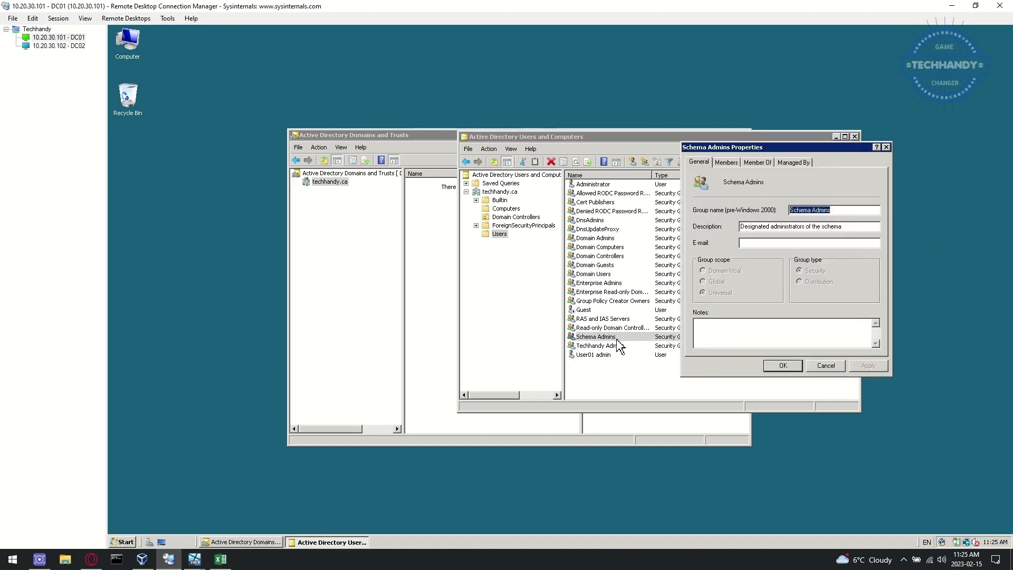
pyautogui.click(749, 159)
pyautogui.click(712, 336)
pyautogui.write('t')
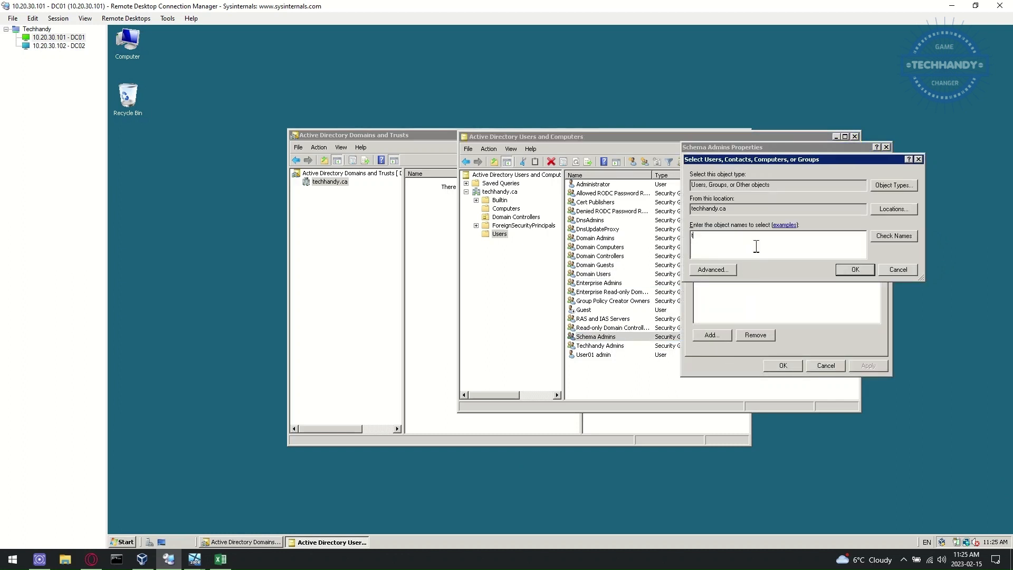
pyautogui.write('echhandy admins')
pyautogui.click(855, 269)
pyautogui.click(868, 365)
pyautogui.click(782, 365)
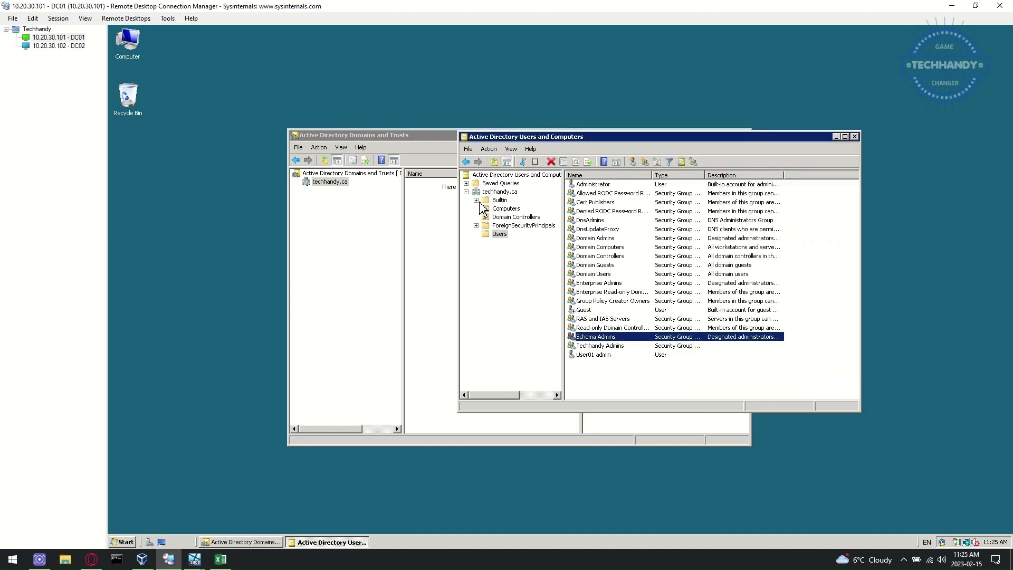
pyautogui.click(499, 200)
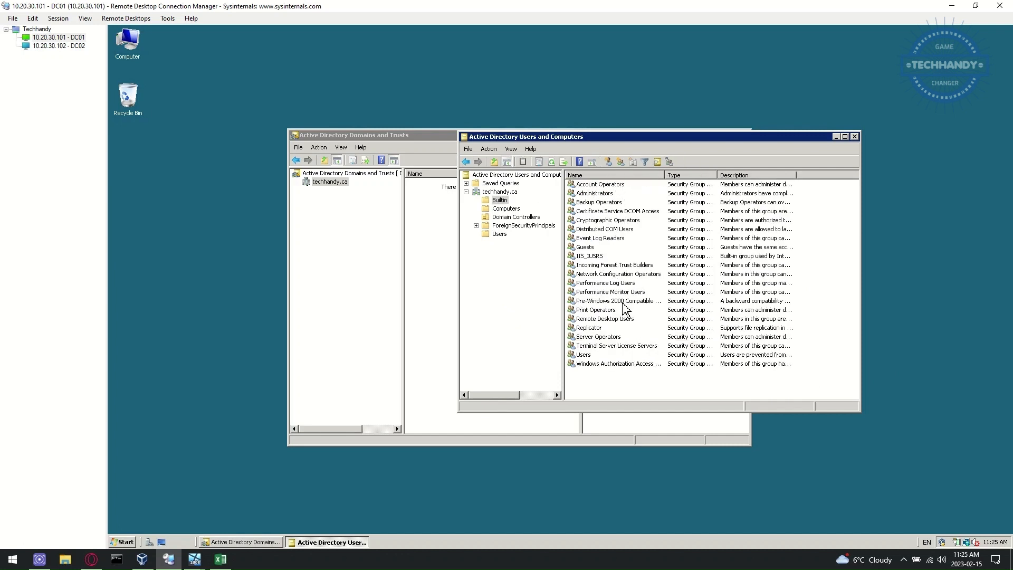
pyautogui.press('Down')
pyautogui.press('Down')
pyautogui.press('Down')
pyautogui.press('Down')
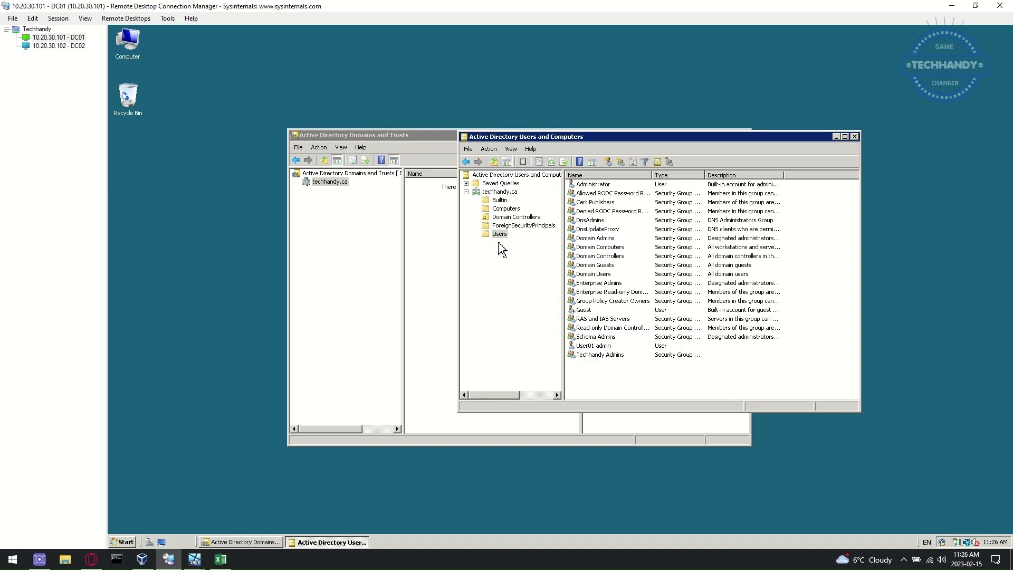
pyautogui.click(501, 192)
# Step: Create an organizational unit named Techhandy.ca at the root of the domain
pyautogui.rightClick(513, 194)
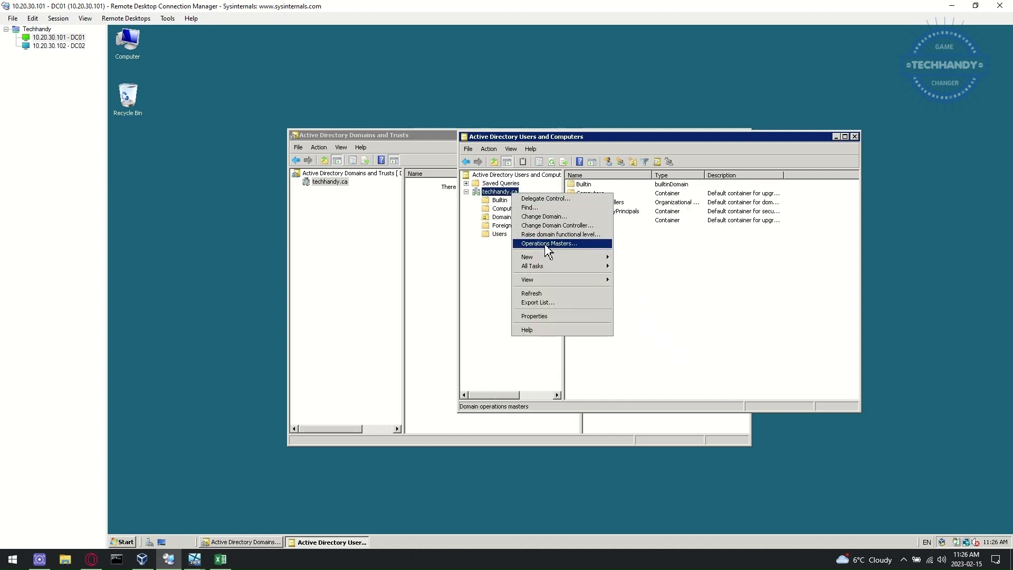
pyautogui.moveTo(580, 258)
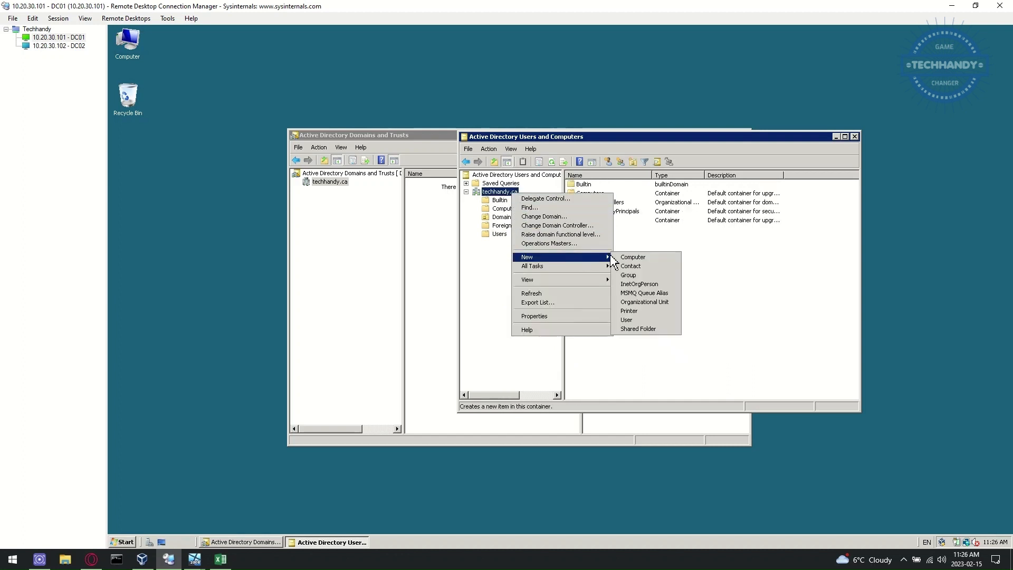
pyautogui.click(669, 302)
pyautogui.write('Techhandy.ca')
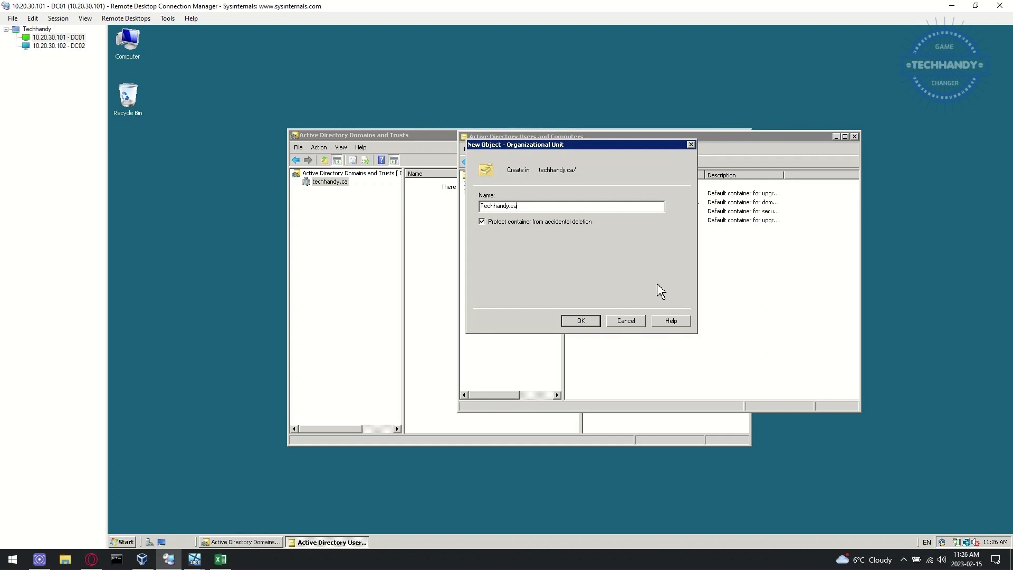
pyautogui.click(594, 321)
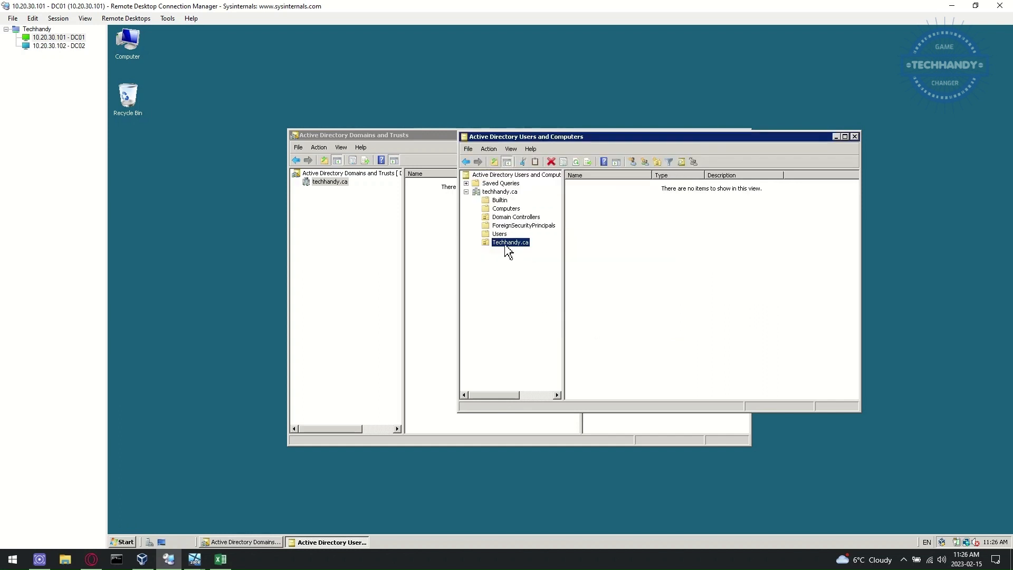
# Step: Create the Techhandy Users and Techhandy Computers OUs inside Techhandy.ca
pyautogui.rightClick(510, 246)
pyautogui.moveTo(533, 281)
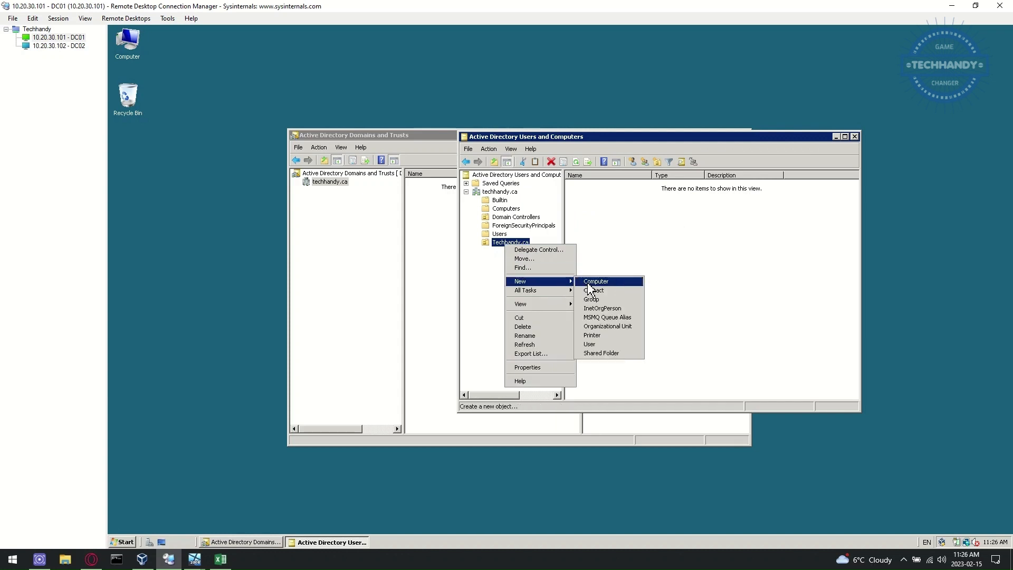
pyautogui.click(633, 329)
pyautogui.write('Users')
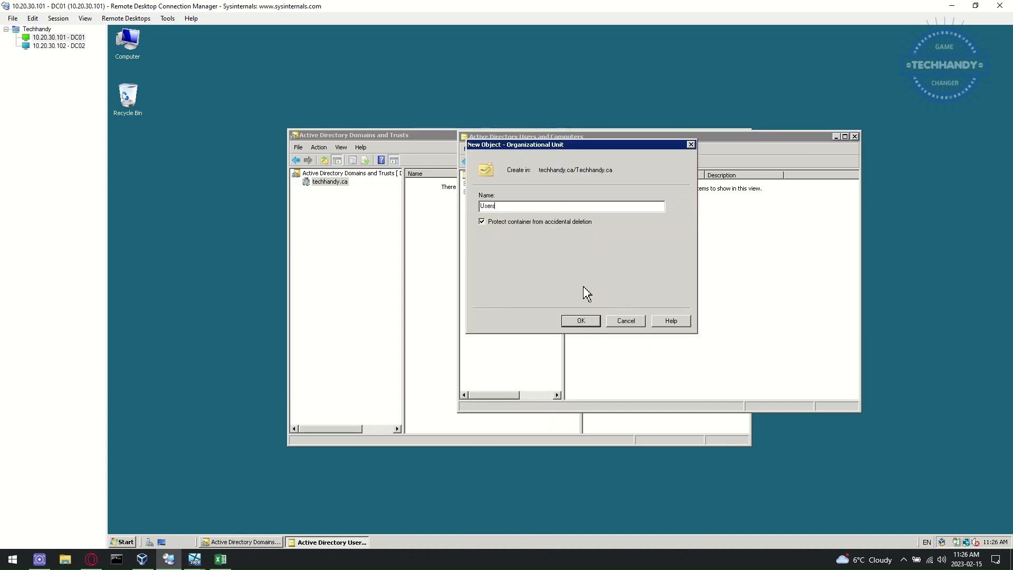
pyautogui.press('Home')
pyautogui.write('Techahan')
pyautogui.click(581, 321)
pyautogui.rightClick(522, 242)
pyautogui.moveTo(549, 278)
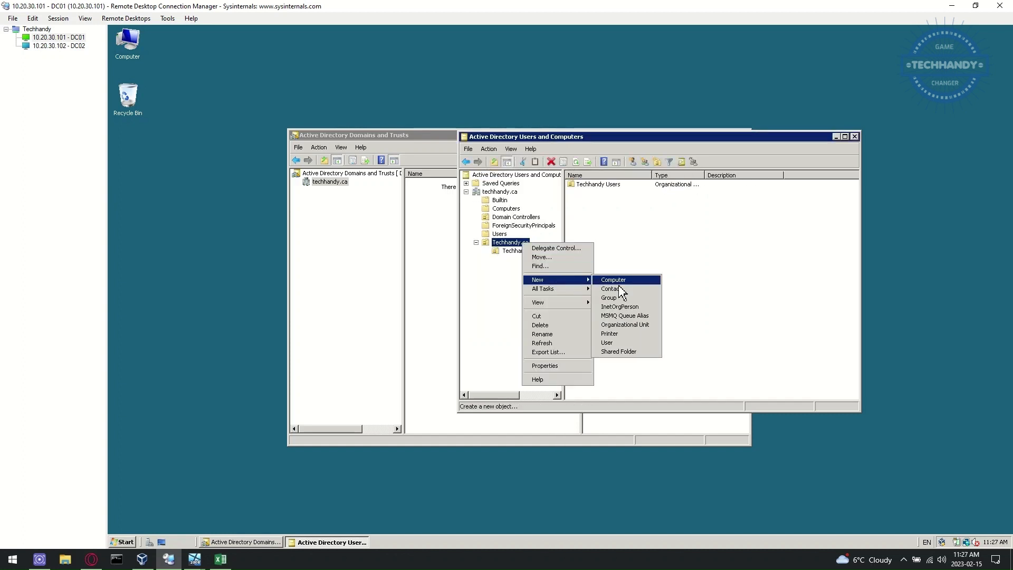
pyautogui.click(654, 328)
pyautogui.write('Techhandy Computers')
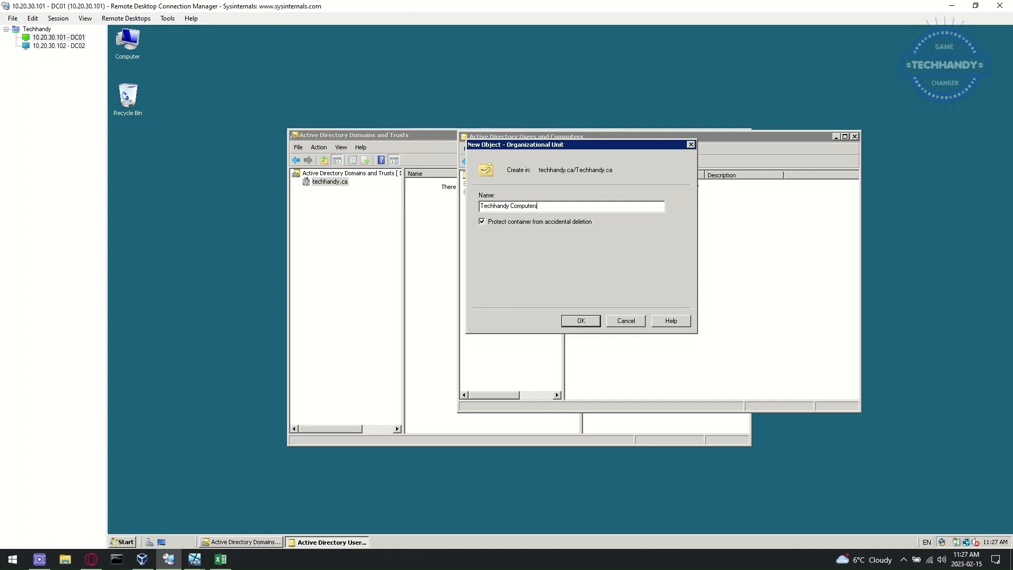
pyautogui.click(580, 320)
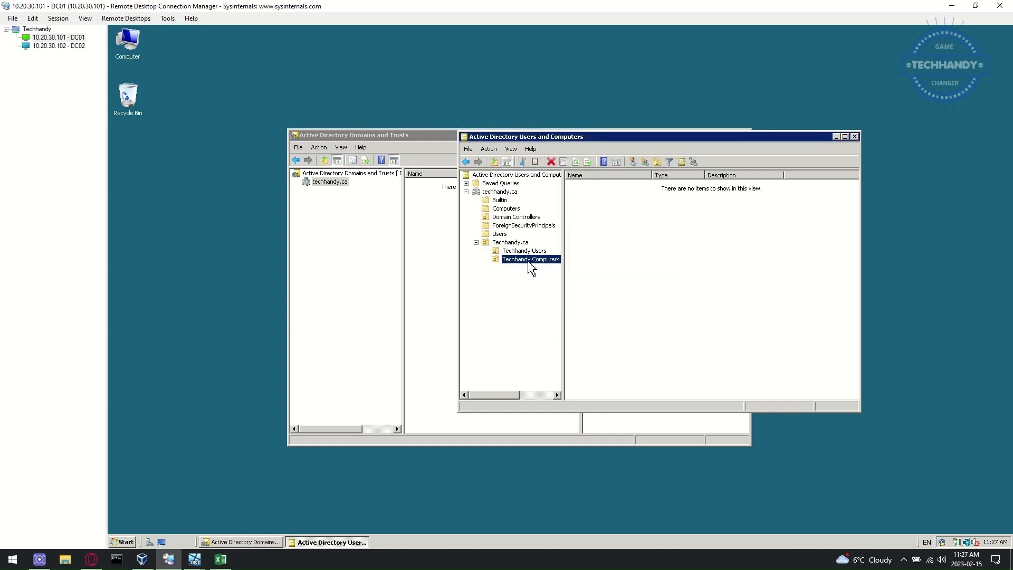
# Step: Create the Toronto OU inside Techhandy.ca
pyautogui.click(509, 242)
pyautogui.rightClick(511, 243)
pyautogui.moveTo(549, 280)
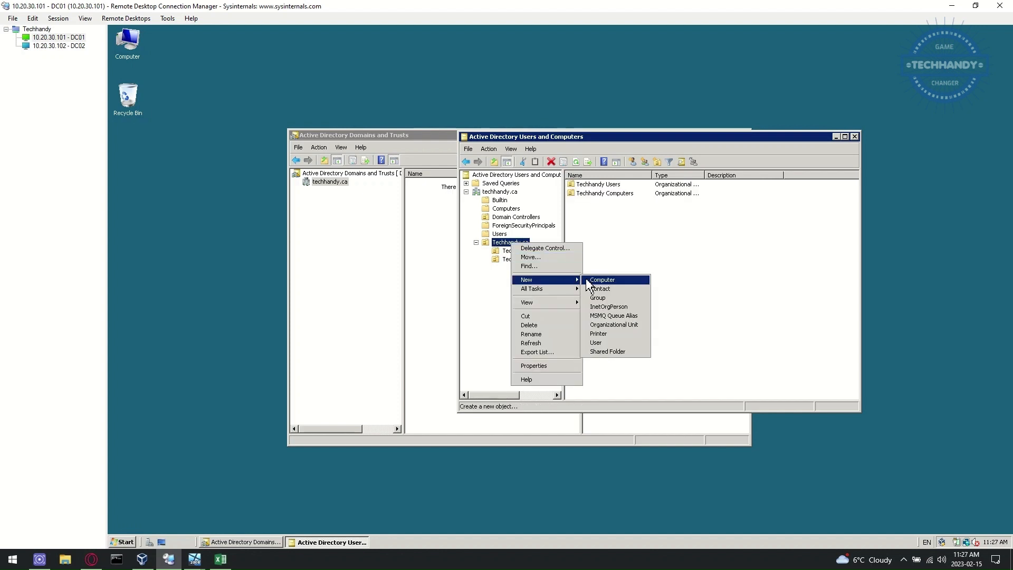
pyautogui.click(634, 324)
pyautogui.write('To')
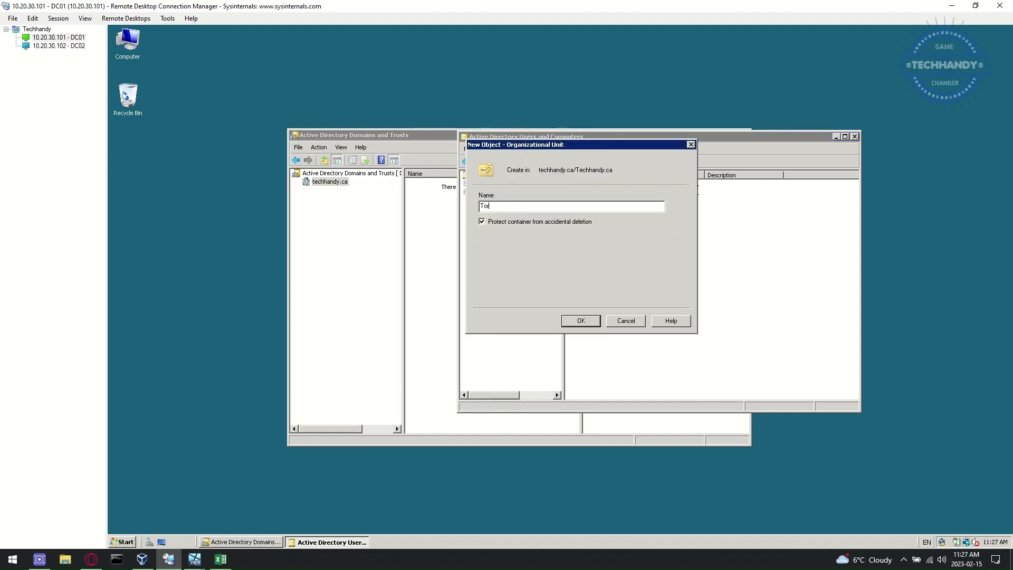
pyautogui.write('r')
pyautogui.press('BackSpace')
pyautogui.press('BackSpace')
pyautogui.click(580, 321)
pyautogui.rightClick(545, 260)
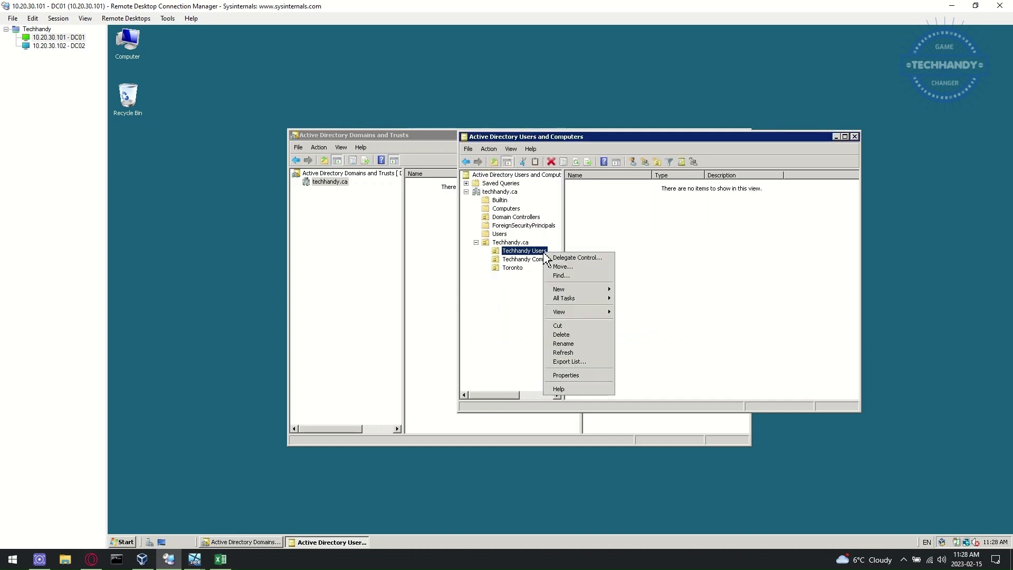
# Step: Try moving Techhandy Users into Toronto twice; both attempts fail with Access is denied
pyautogui.click(573, 273)
pyautogui.click(520, 246)
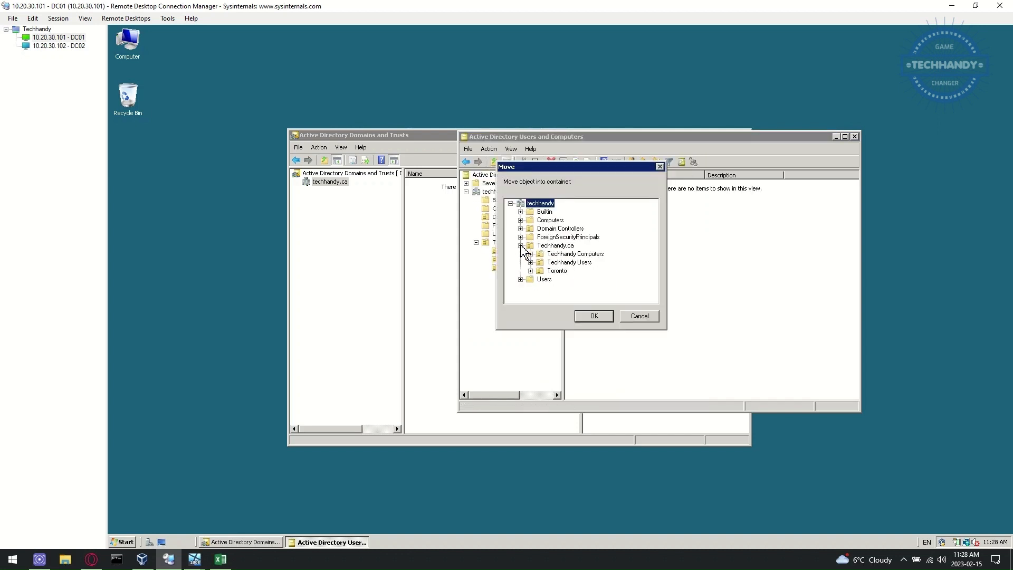
pyautogui.click(551, 270)
pyautogui.click(589, 316)
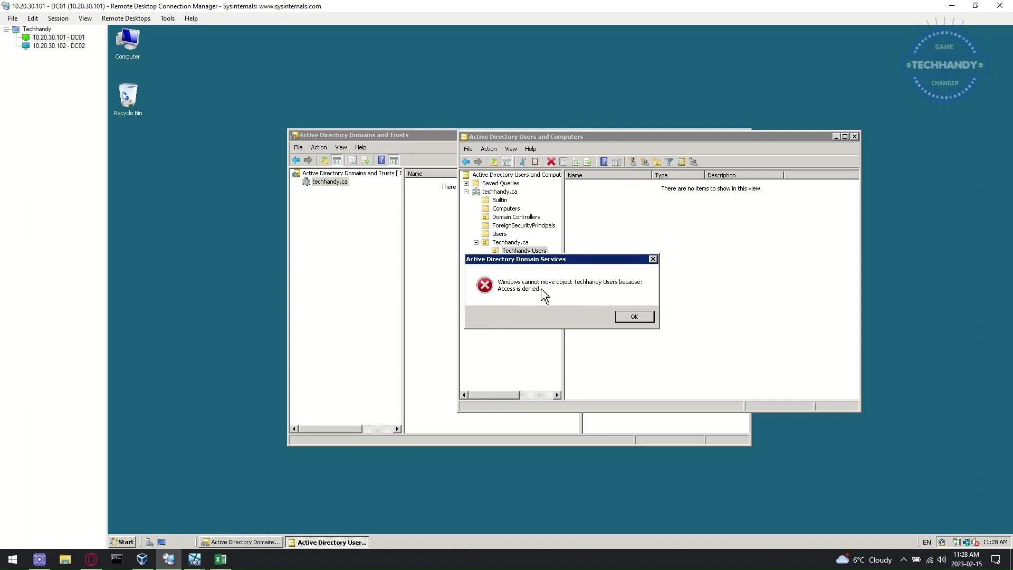
pyautogui.click(632, 318)
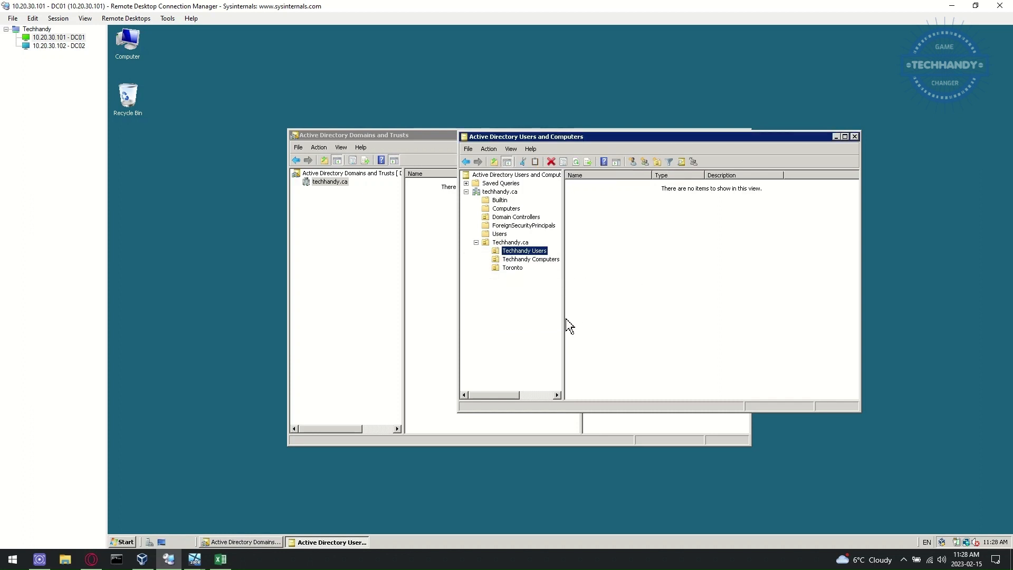
pyautogui.moveTo(562, 318); pyautogui.dragTo(598, 317)
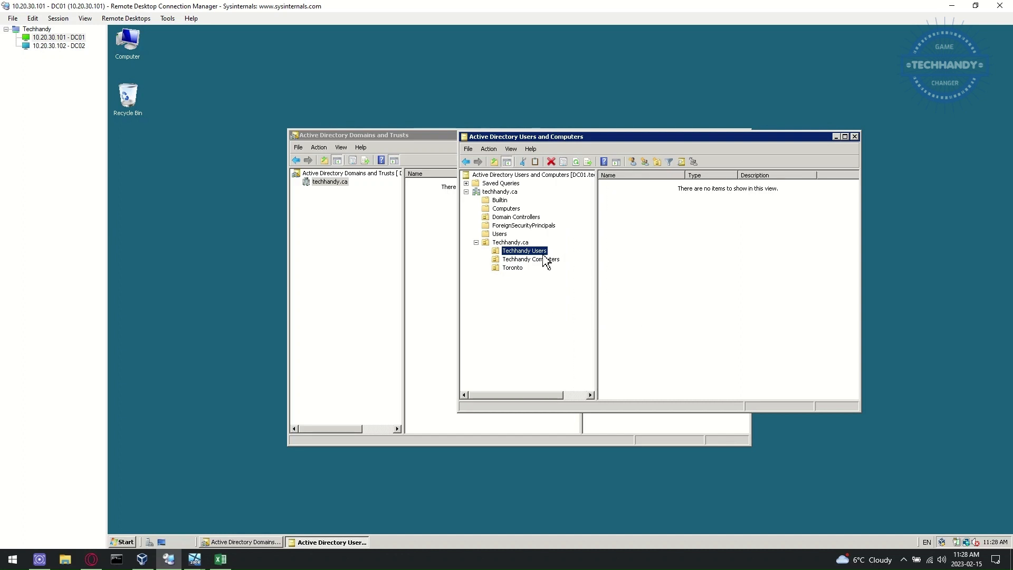
pyautogui.moveTo(541, 259); pyautogui.dragTo(520, 269)
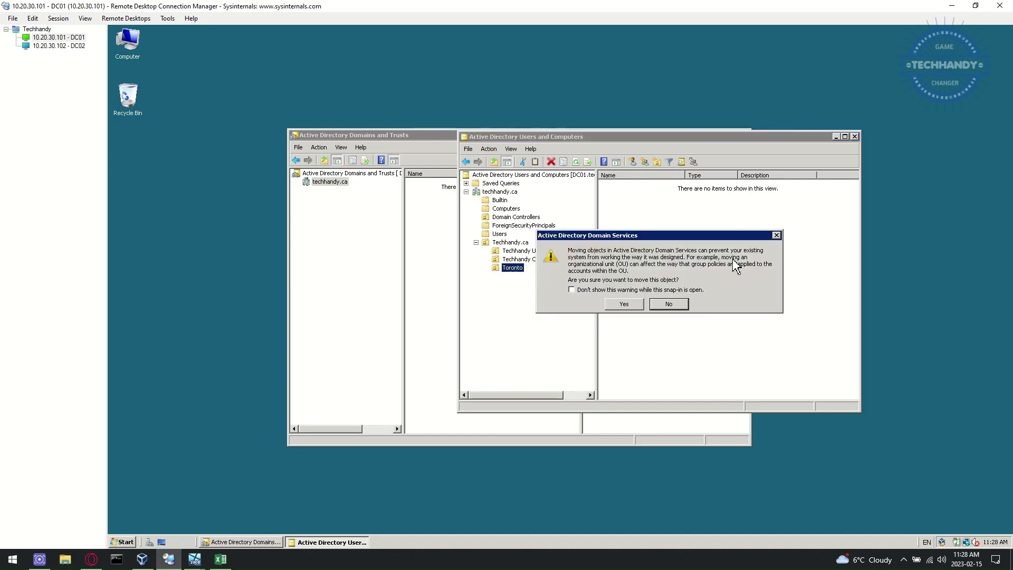
pyautogui.click(624, 304)
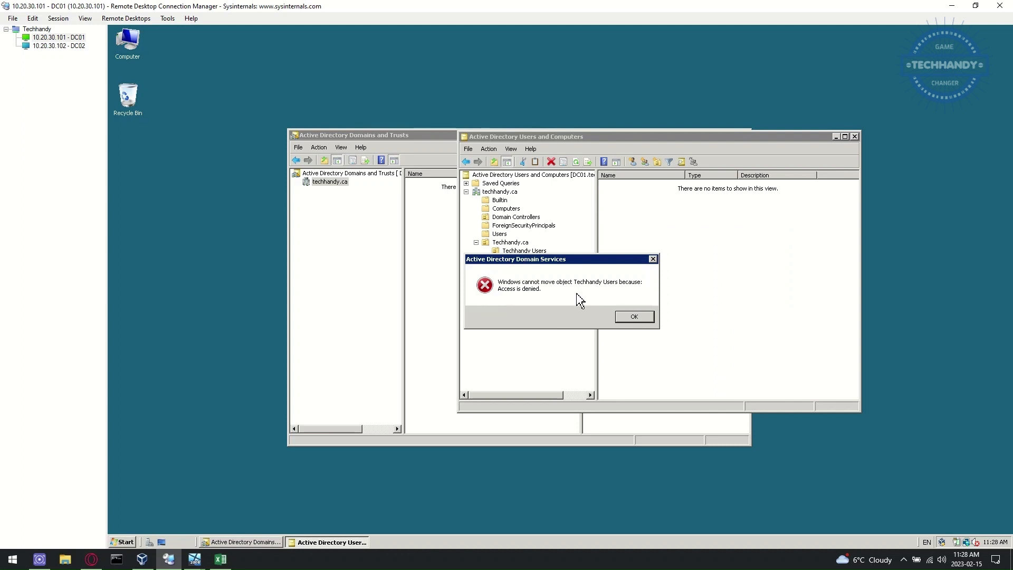
pyautogui.click(631, 318)
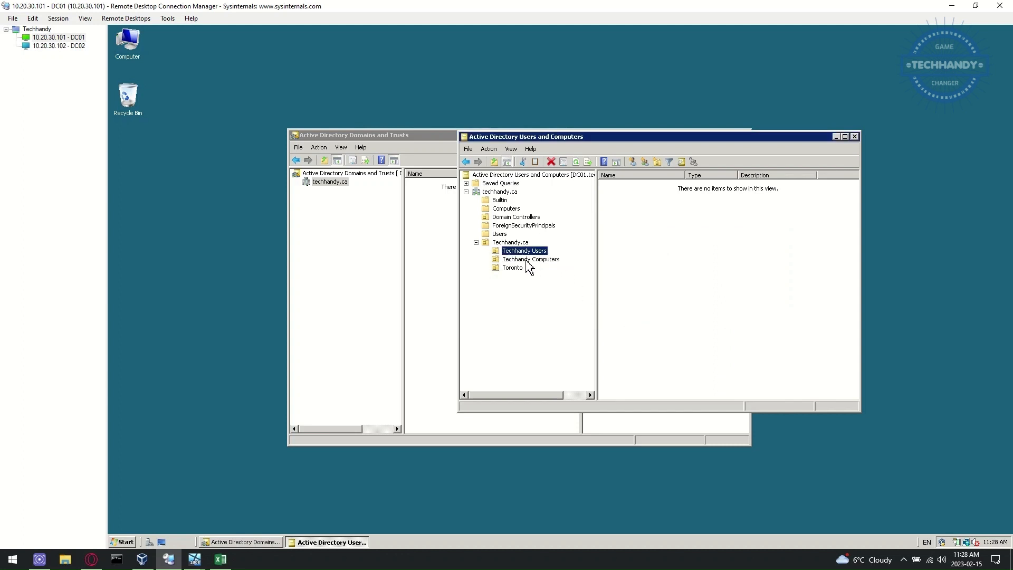
# Step: Review the Techhandy Users OU properties on the COM+ tab and close them unchanged
pyautogui.rightClick(546, 255)
pyautogui.click(593, 373)
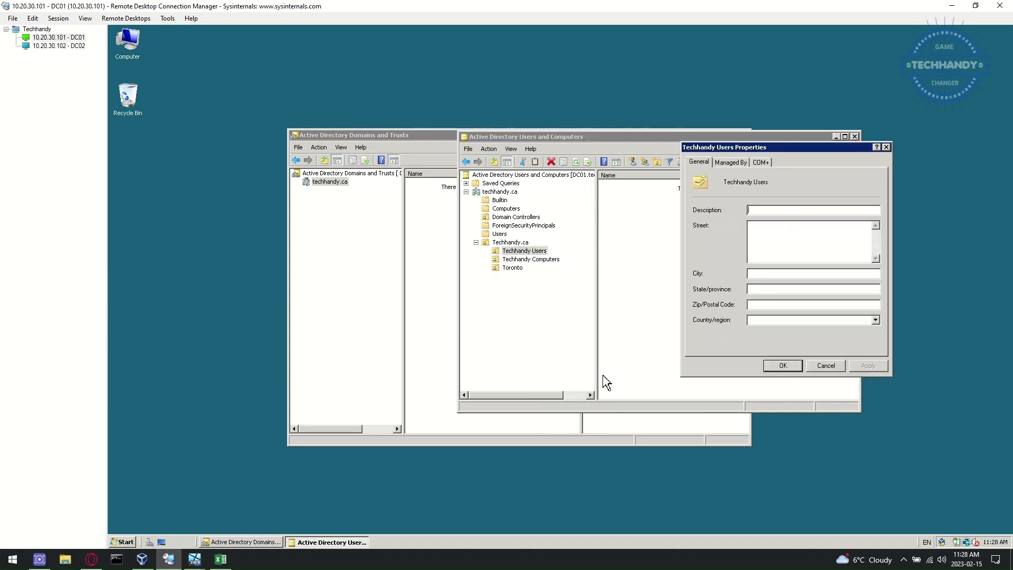
pyautogui.click(760, 162)
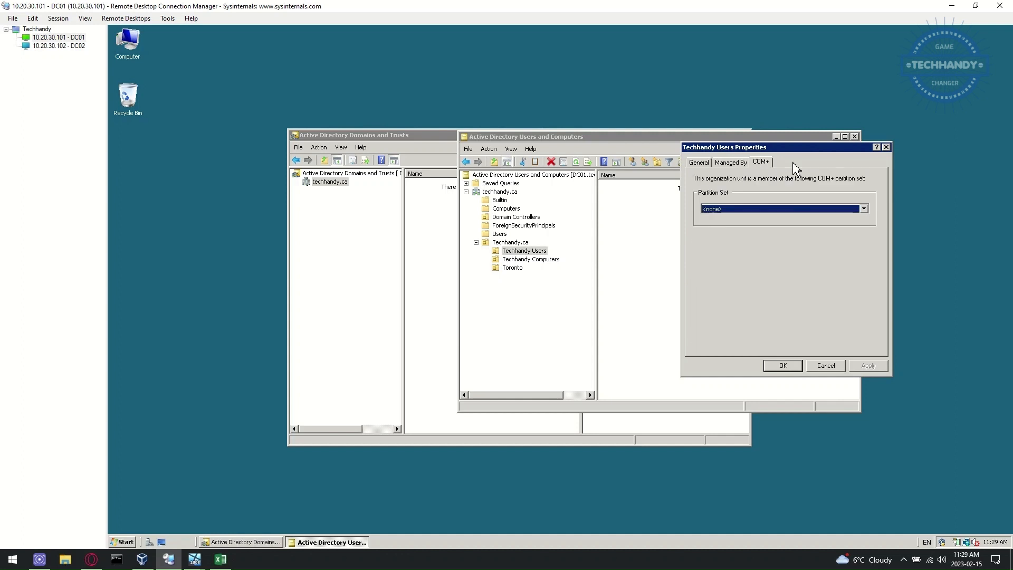
pyautogui.click(827, 365)
pyautogui.click(490, 149)
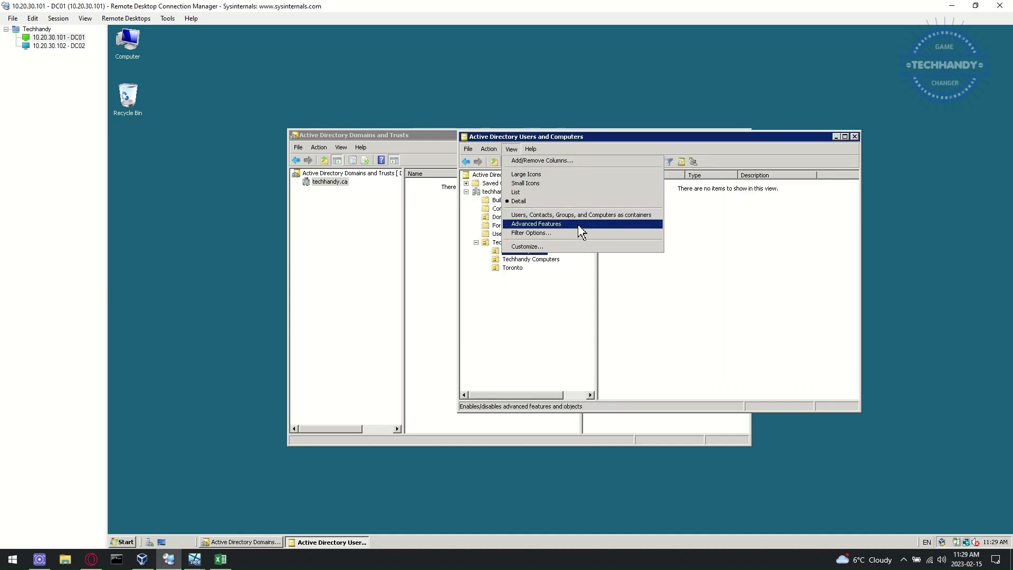
# Step: Enable Advanced Features and clear Techhandy Computers' 'Protect object from accidental deletion' setting
pyautogui.click(577, 224)
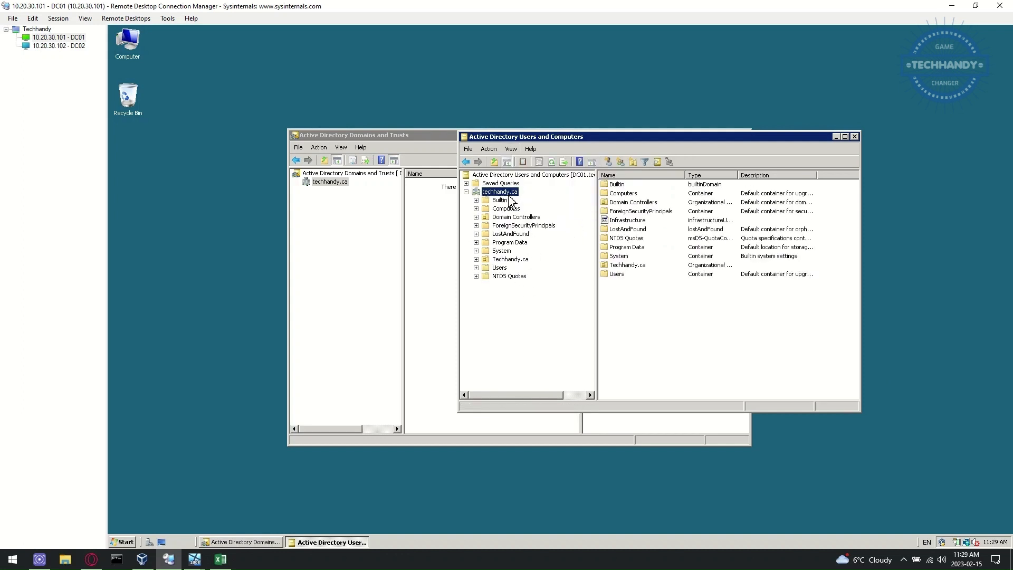
pyautogui.click(477, 259)
pyautogui.click(520, 268)
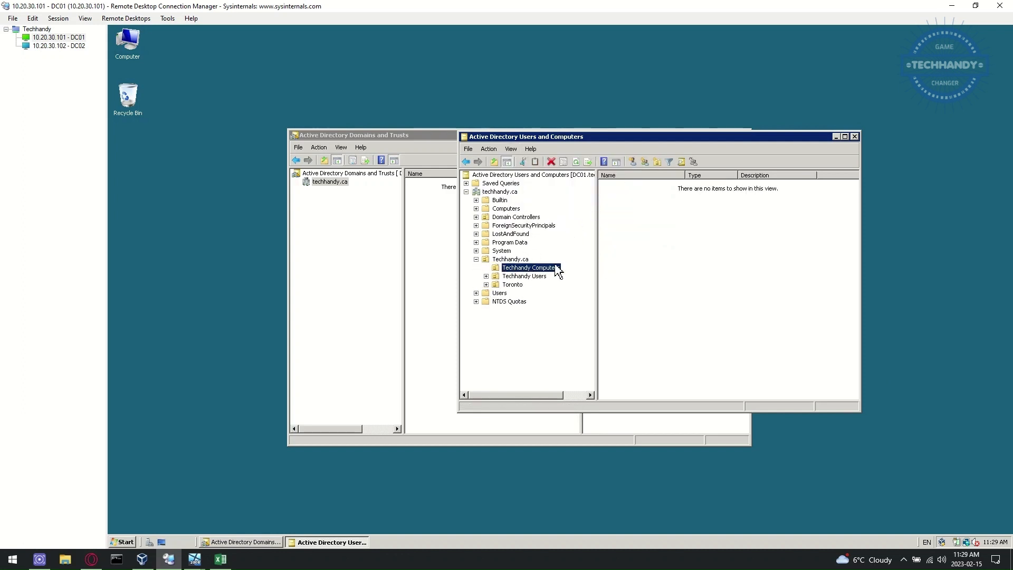
pyautogui.rightClick(552, 271)
pyautogui.click(597, 388)
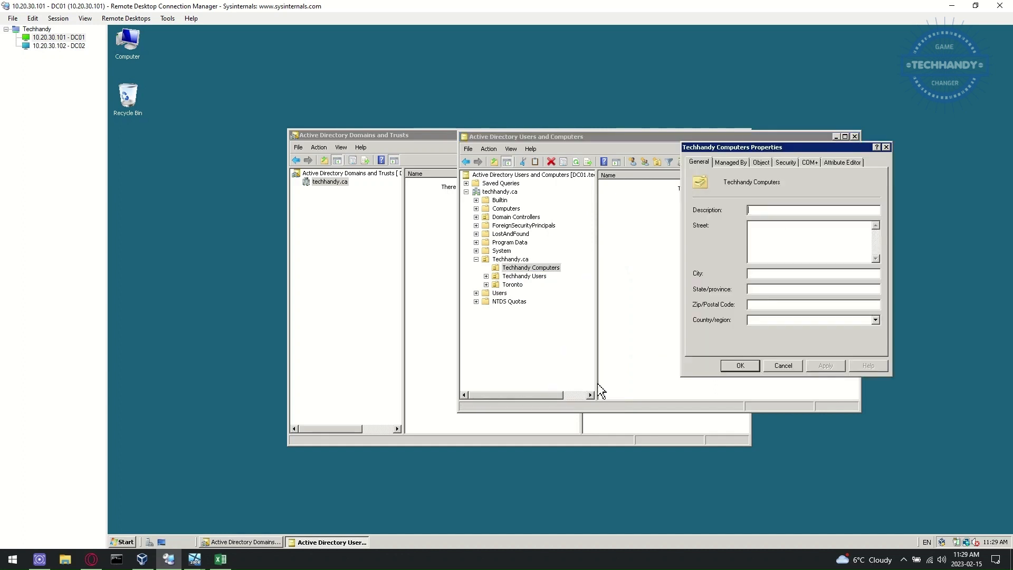
pyautogui.click(734, 163)
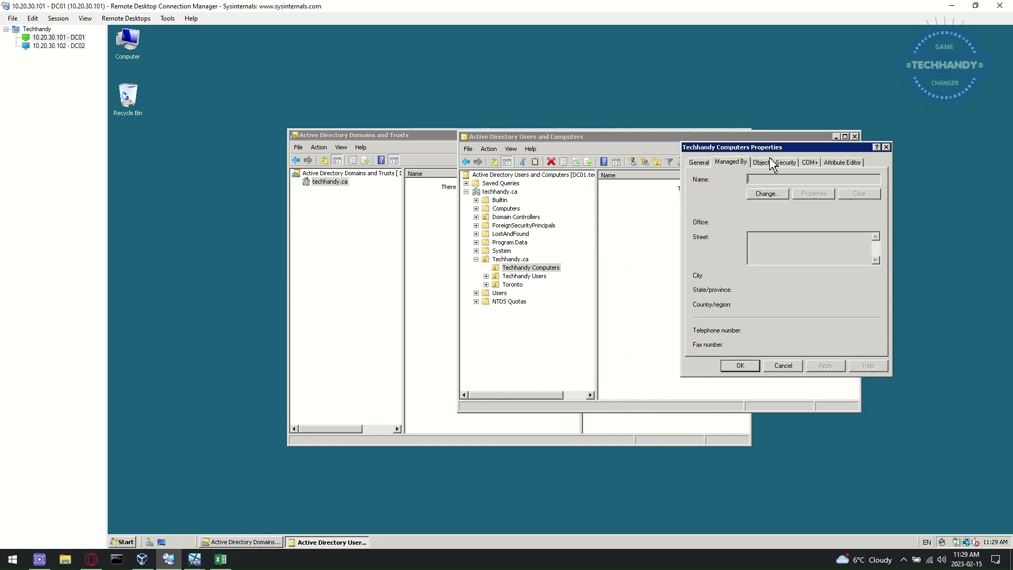
pyautogui.click(765, 163)
pyautogui.click(785, 163)
pyautogui.click(761, 163)
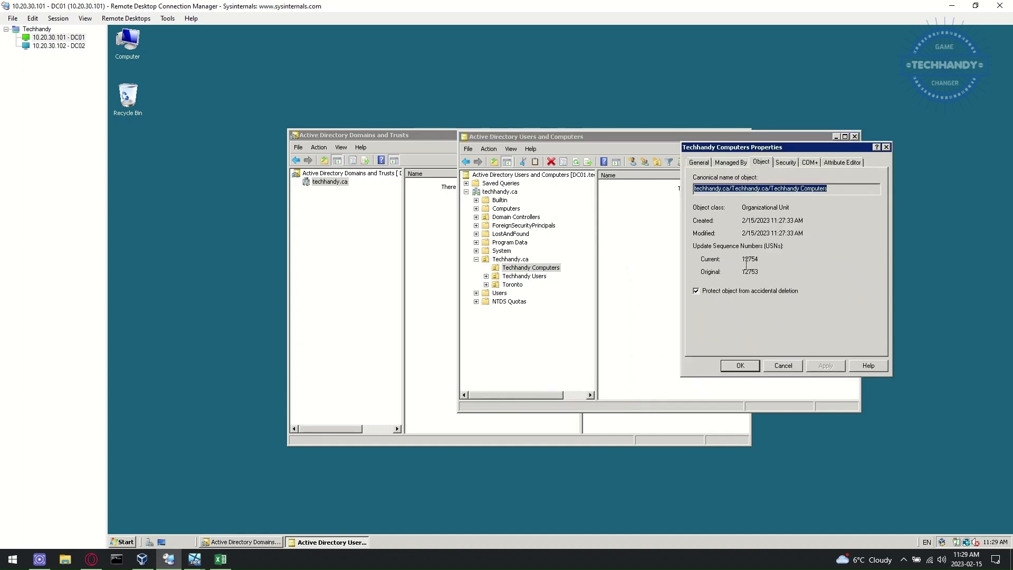
pyautogui.click(696, 290)
pyautogui.click(821, 366)
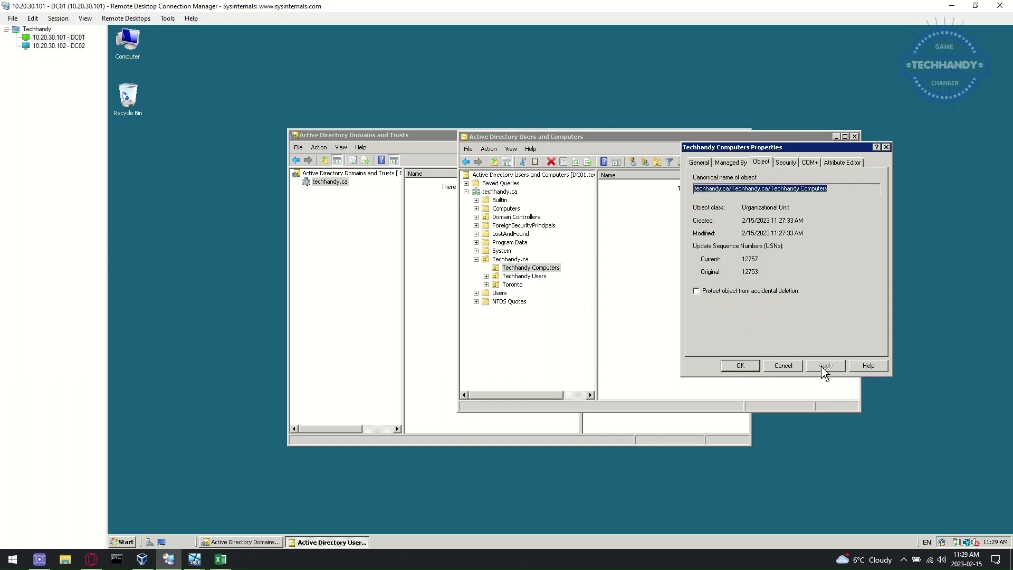
pyautogui.click(741, 367)
# Step: Move the Techhandy Computers OU into the Toronto OU
pyautogui.rightClick(555, 269)
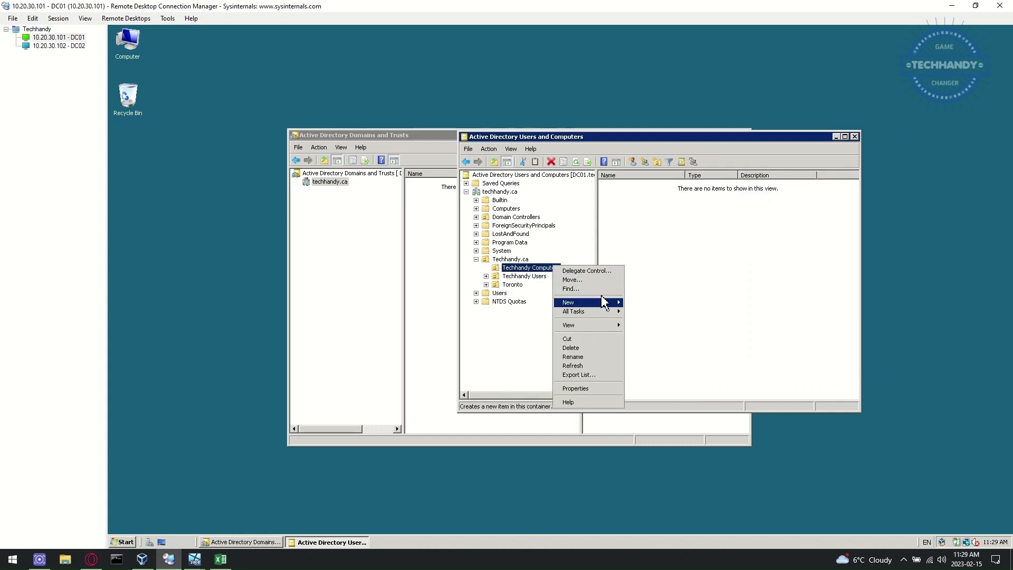
pyautogui.click(607, 281)
pyautogui.click(521, 279)
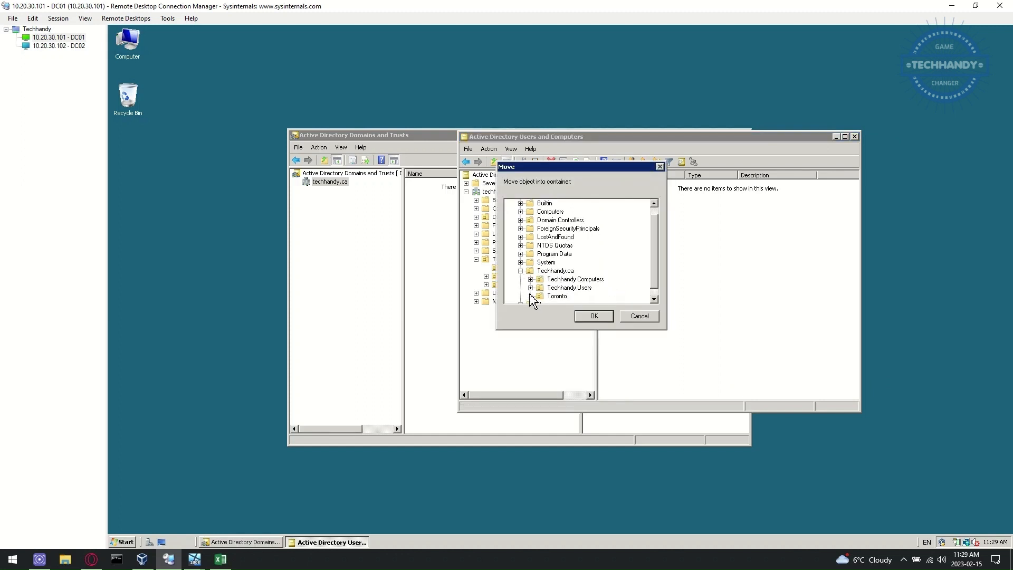
pyautogui.click(554, 296)
pyautogui.click(595, 316)
pyautogui.click(486, 277)
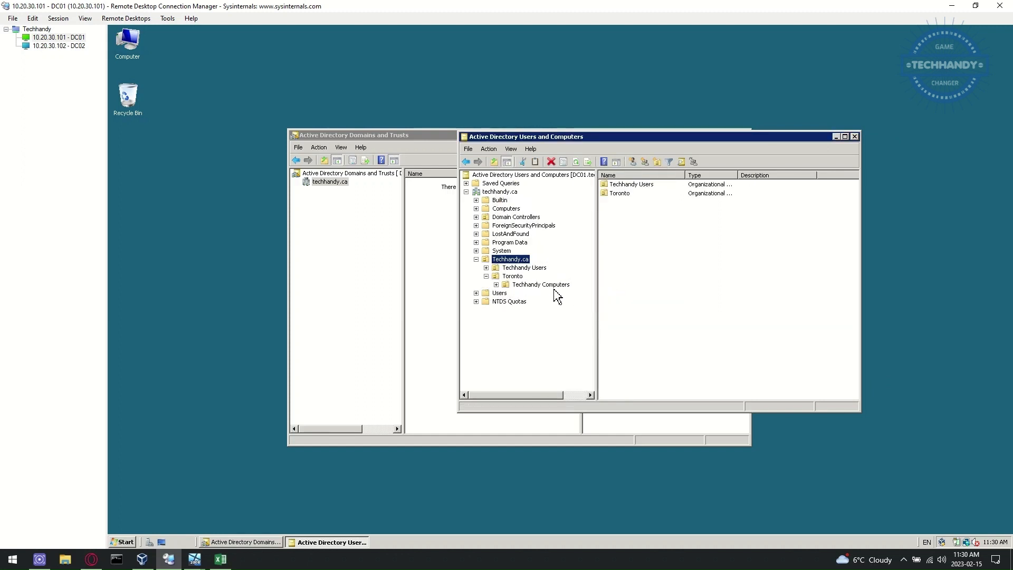
pyautogui.click(527, 268)
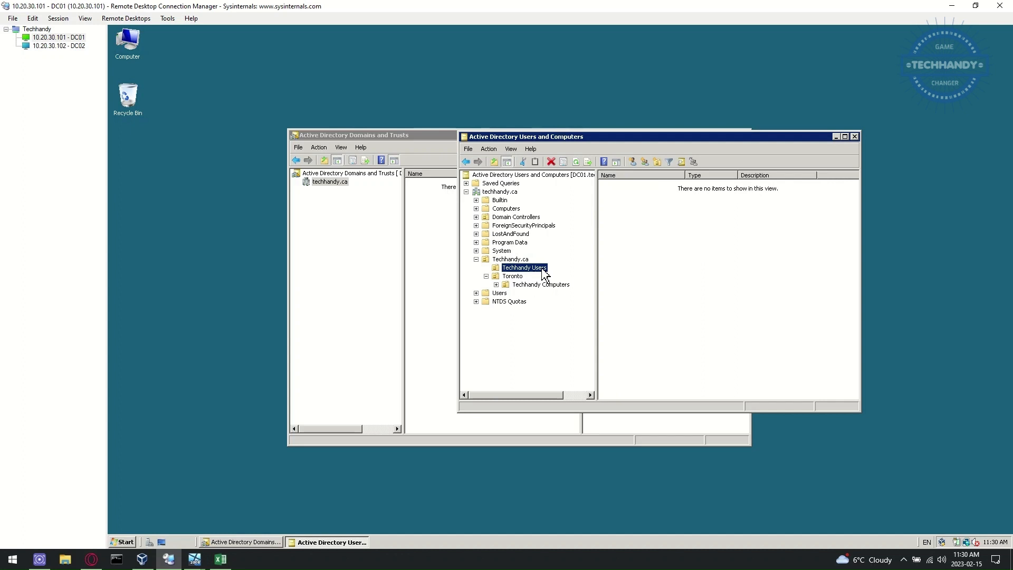
# Step: Turn off accidental-deletion protection on the Techhandy Users OU
pyautogui.rightClick(544, 271)
pyautogui.click(571, 385)
pyautogui.click(762, 162)
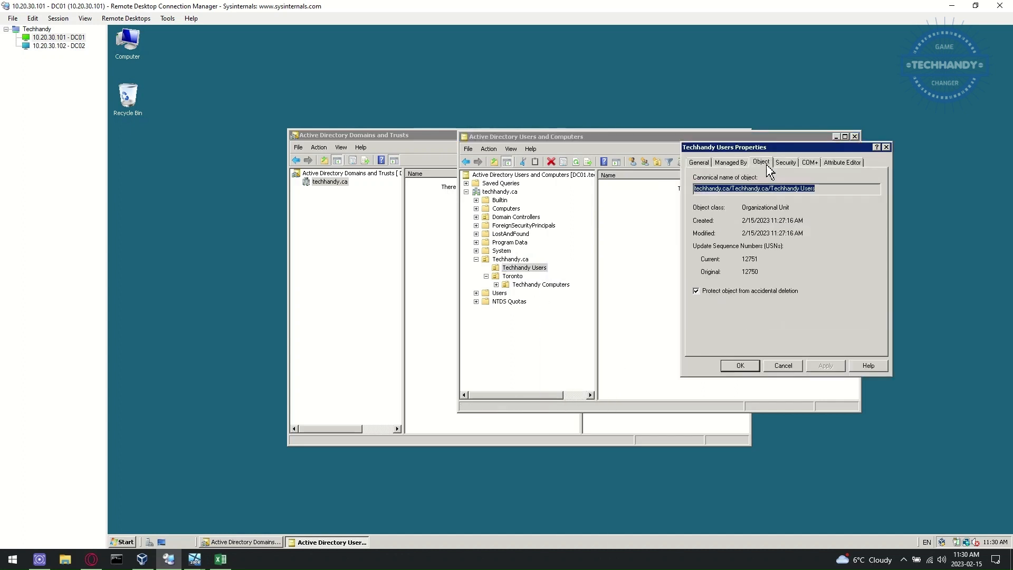
pyautogui.click(740, 292)
pyautogui.click(832, 366)
pyautogui.click(744, 366)
# Step: Move Techhandy Users directly under Toronto, alongside Techhandy Computers
pyautogui.moveTo(523, 267)
pyautogui.mouseDown()
pyautogui.moveTo(536, 287)
pyautogui.moveTo(528, 285)
pyautogui.mouseUp()
pyautogui.click(623, 304)
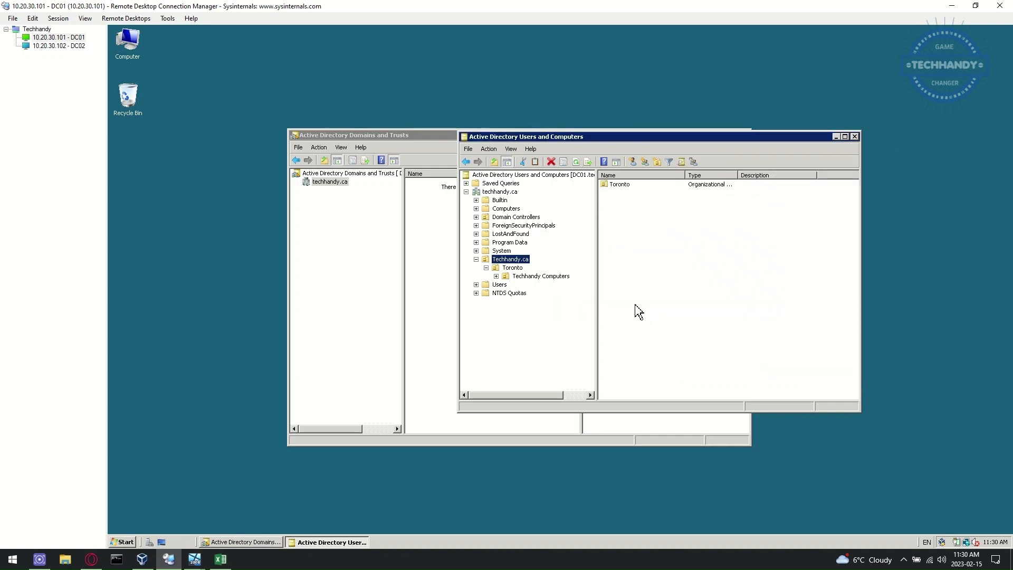
pyautogui.click(496, 276)
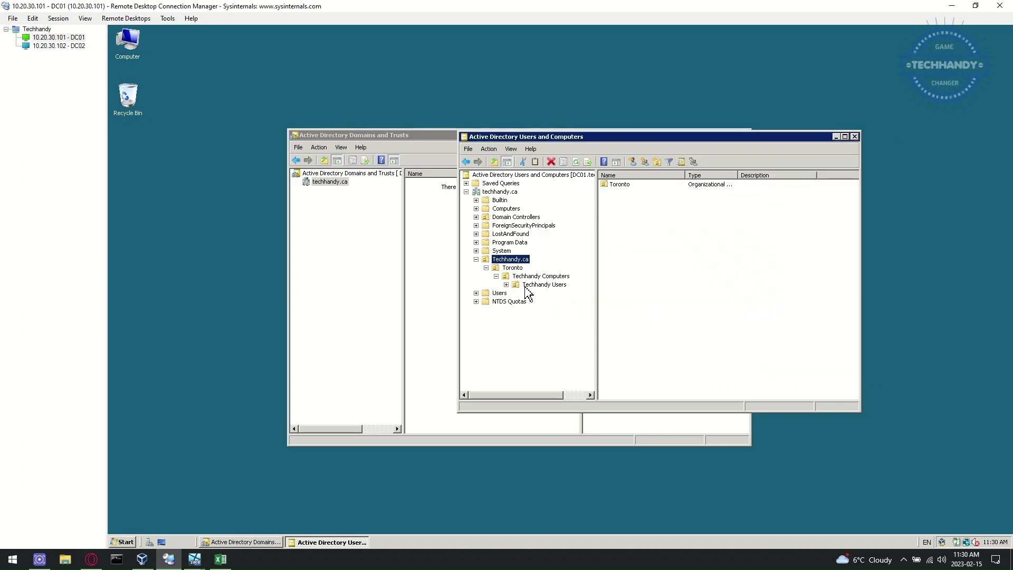
pyautogui.moveTo(542, 286); pyautogui.dragTo(512, 269)
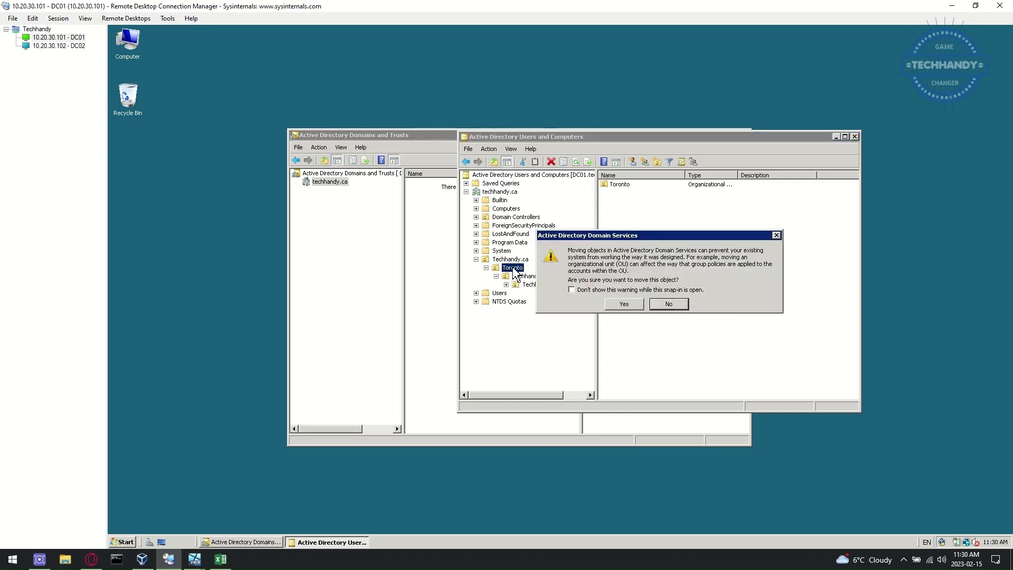
pyautogui.click(625, 305)
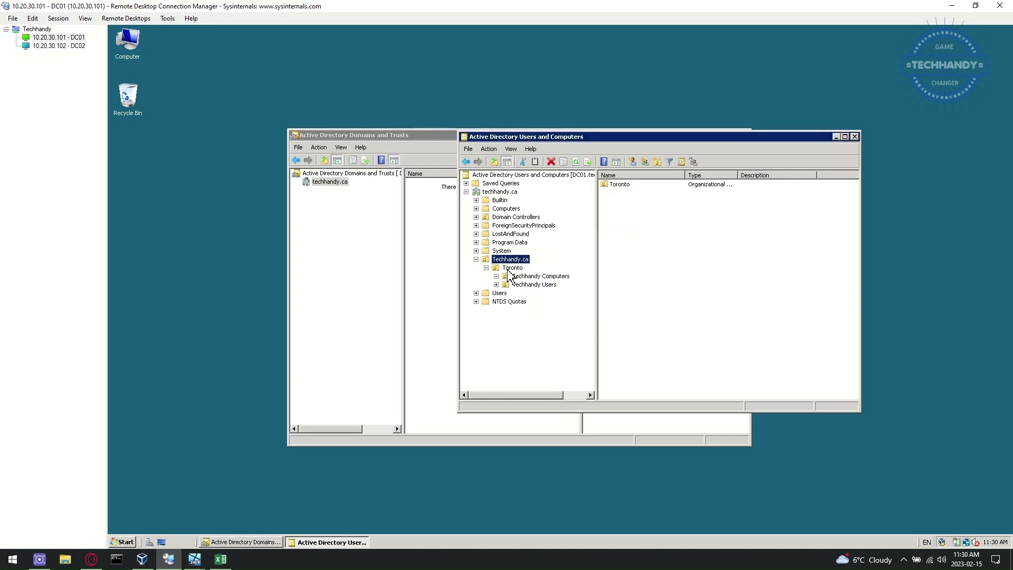
# Step: Re-enable protection from accidental deletion on the Techhandy Computers OU
pyautogui.click(551, 276)
pyautogui.rightClick(554, 277)
pyautogui.click(602, 400)
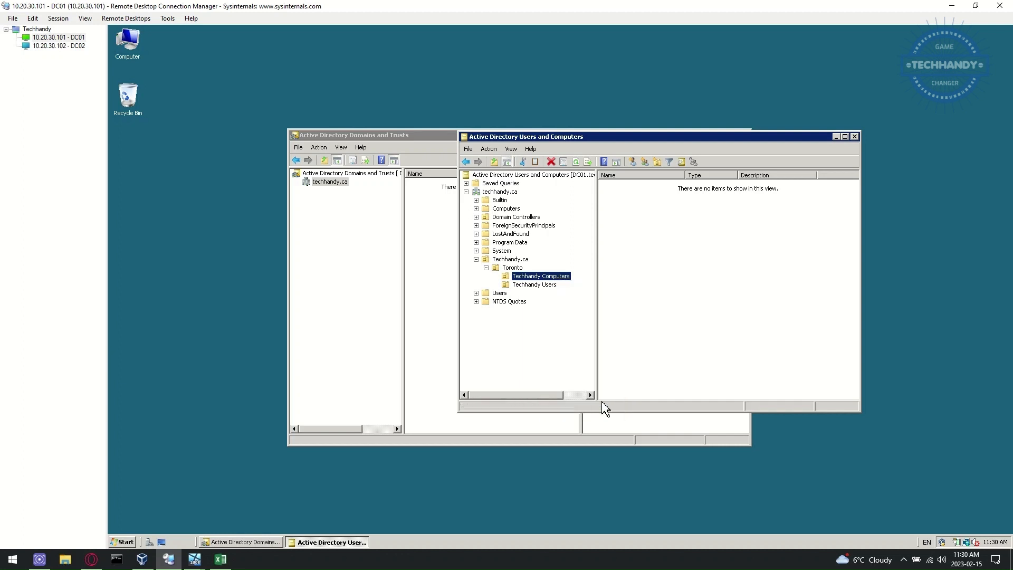
pyautogui.click(761, 162)
pyautogui.click(697, 291)
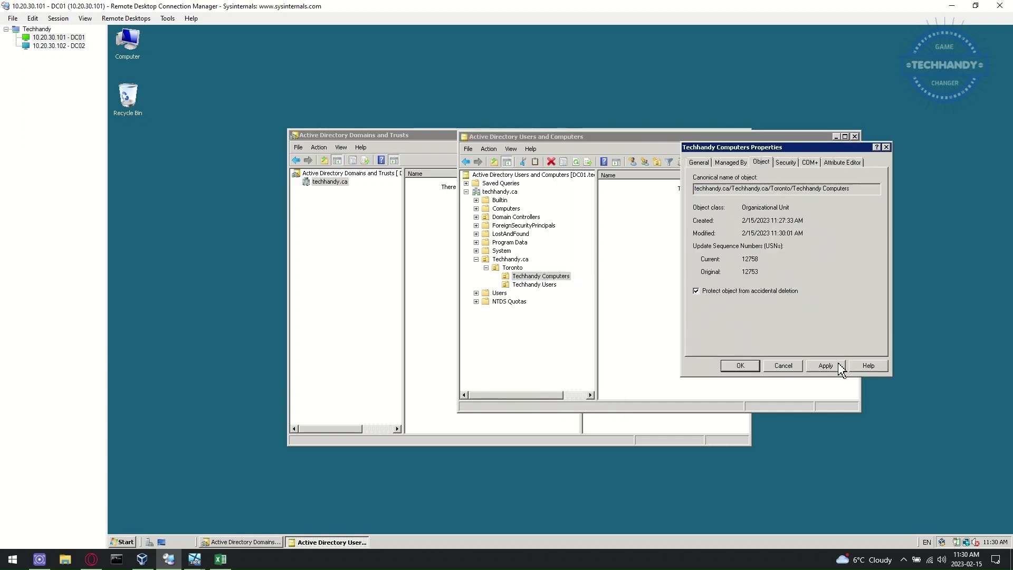
pyautogui.click(826, 365)
pyautogui.click(751, 367)
# Step: Test deleting Techhandy Computers and dismiss the protected-object error
pyautogui.rightClick(564, 276)
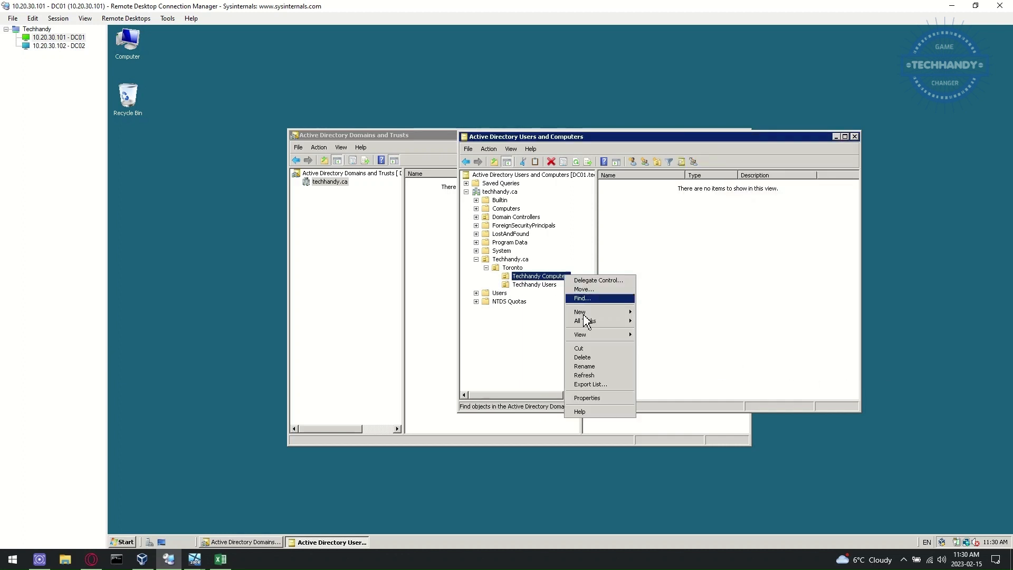
pyautogui.click(621, 359)
pyautogui.click(600, 316)
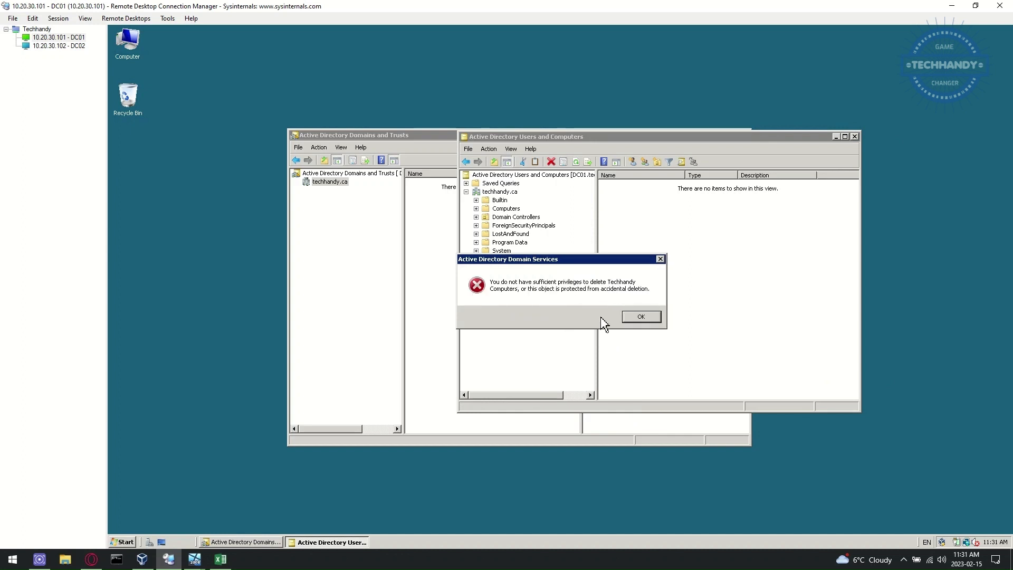
pyautogui.click(641, 317)
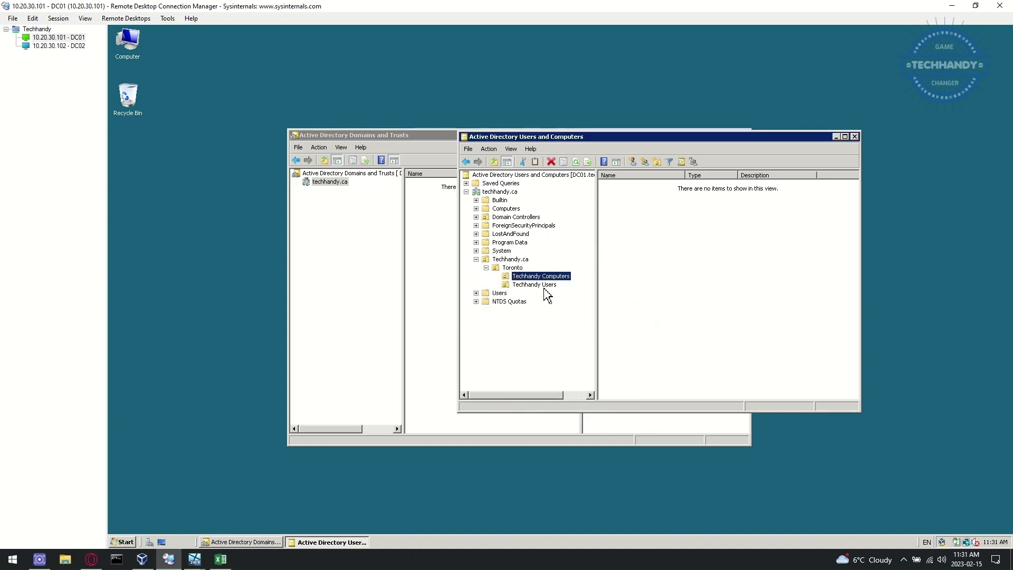
# Step: Re-enable protection from accidental deletion on the Techhandy Users OU
pyautogui.click(553, 285)
pyautogui.rightClick(552, 286)
pyautogui.click(612, 410)
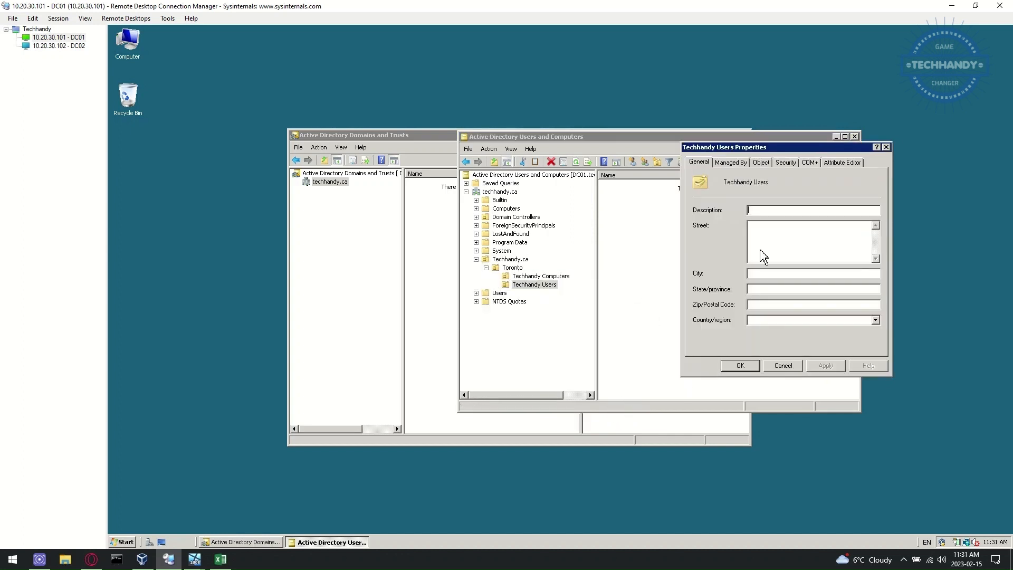
pyautogui.click(761, 162)
pyautogui.click(747, 291)
pyautogui.click(826, 366)
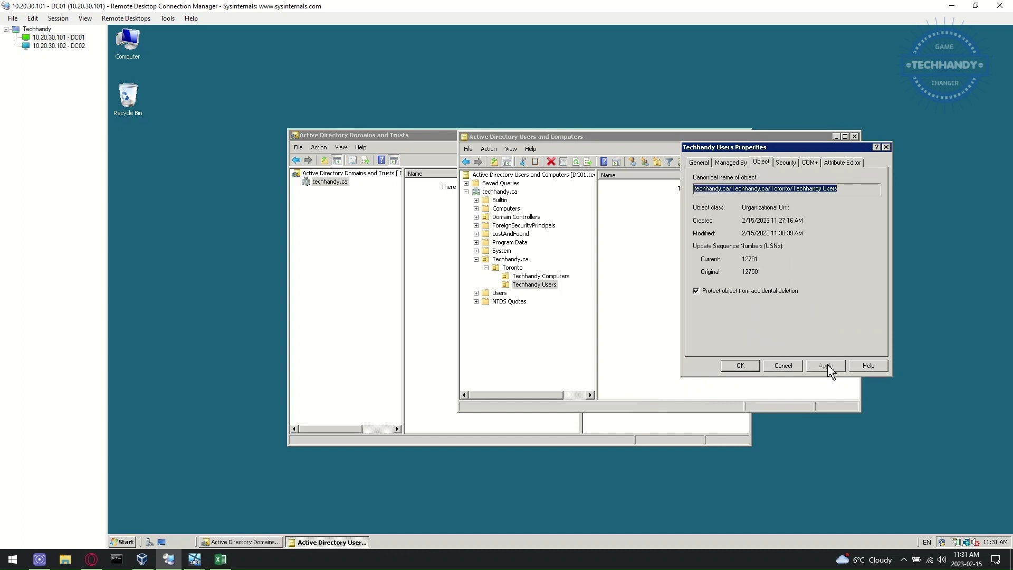
pyautogui.click(741, 366)
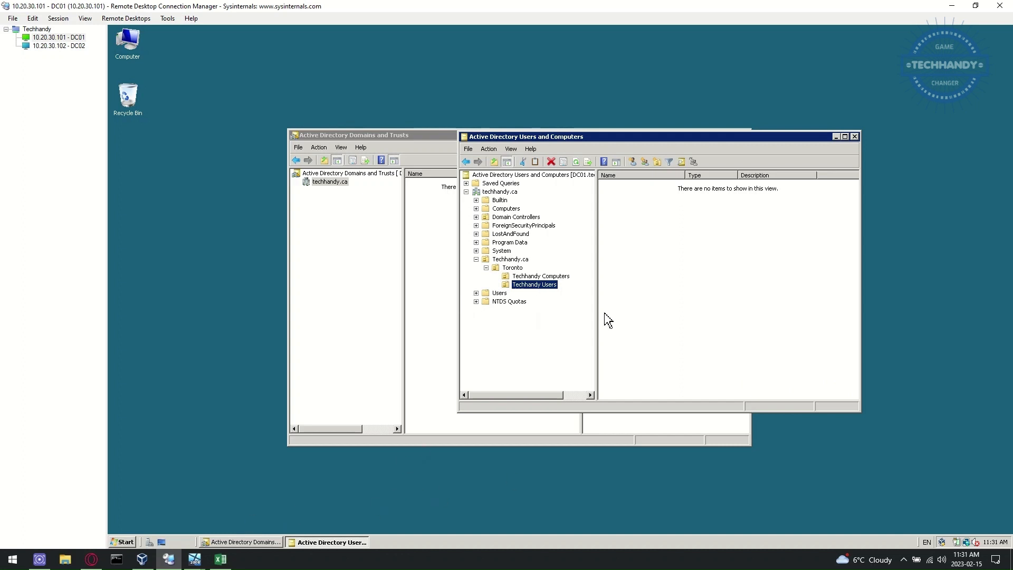
# Step: Turn off View > Advanced Features and expand the techhandy.ca domain
pyautogui.rightClick(539, 285)
pyautogui.click(492, 302)
pyautogui.click(510, 149)
pyautogui.click(548, 232)
pyautogui.click(476, 234)
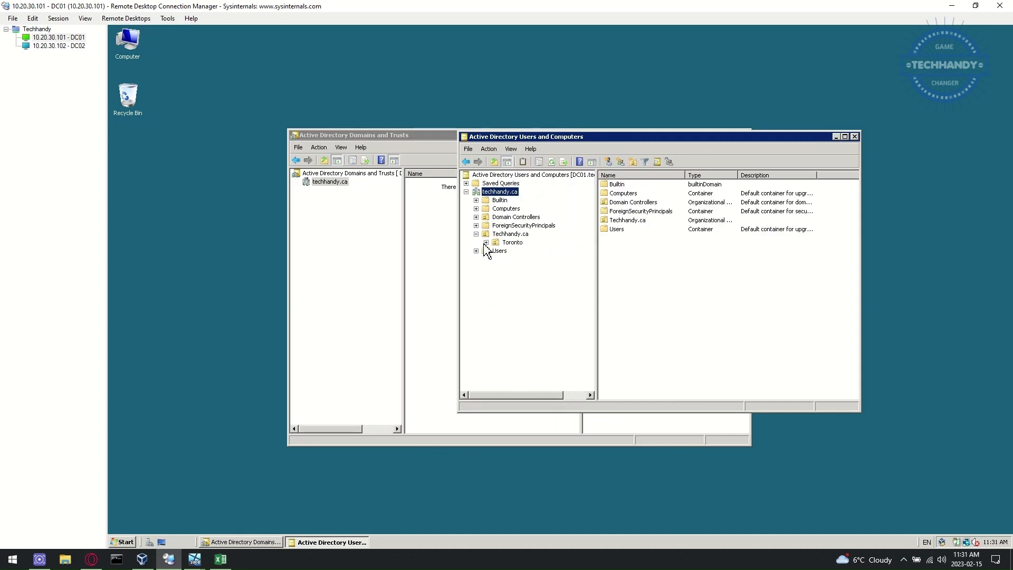
# Step: Create a new OU named 'IT' inside Techhandy Users under Toronto
pyautogui.click(486, 243)
pyautogui.click(533, 259)
pyautogui.rightClick(533, 259)
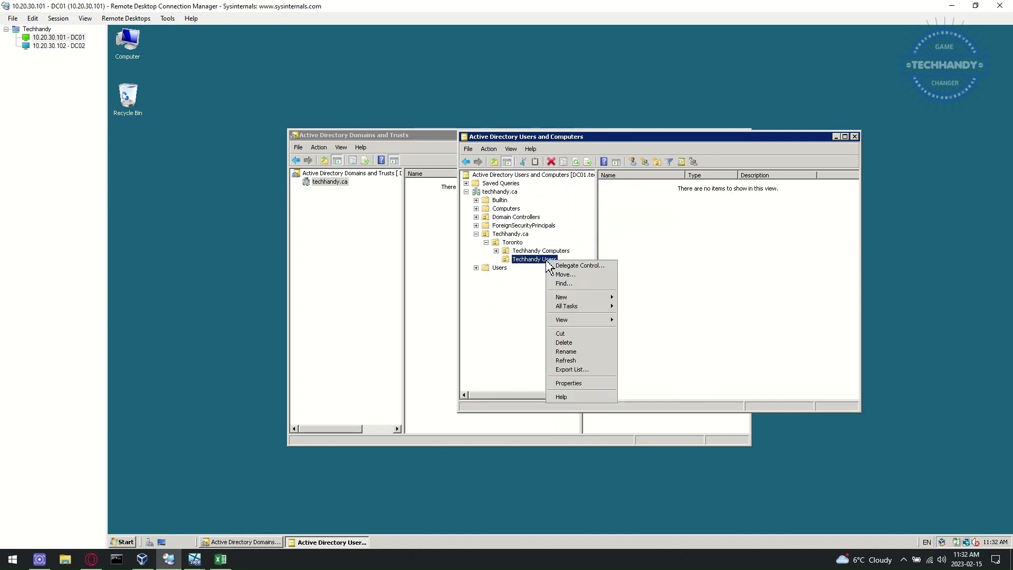
pyautogui.press('m')
pyautogui.click(506, 261)
pyautogui.rightClick(520, 260)
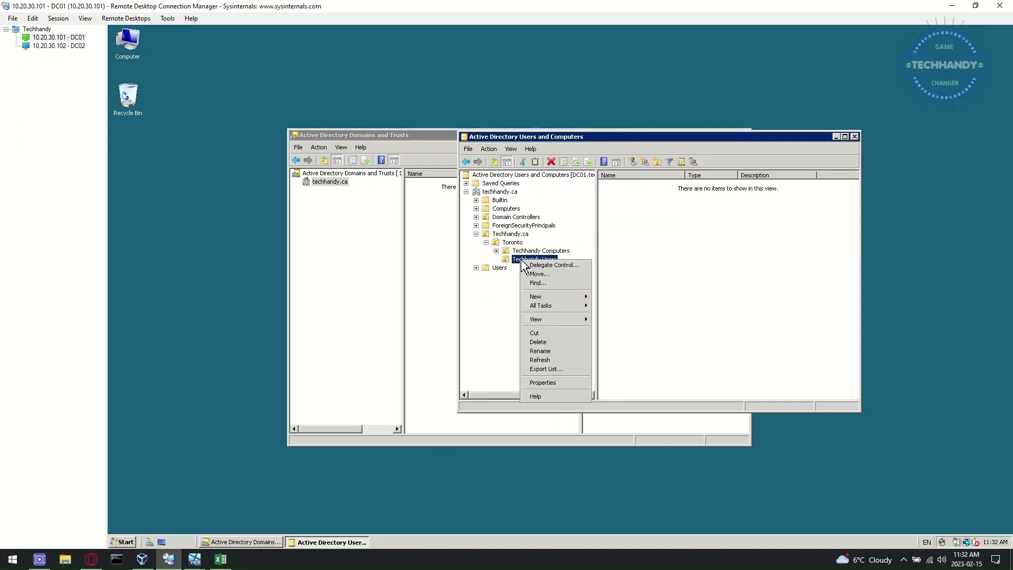
pyautogui.moveTo(579, 300)
pyautogui.click(644, 341)
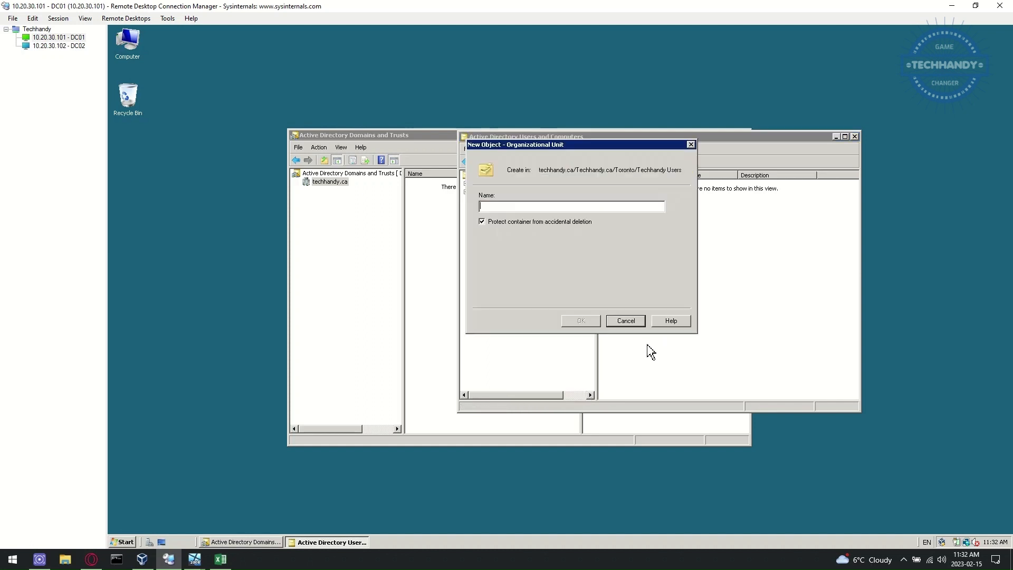
pyautogui.write('IT')
pyautogui.click(583, 326)
# Step: Move the Techhandy Admins group from Users into the IT OU and view it there
pyautogui.click(499, 277)
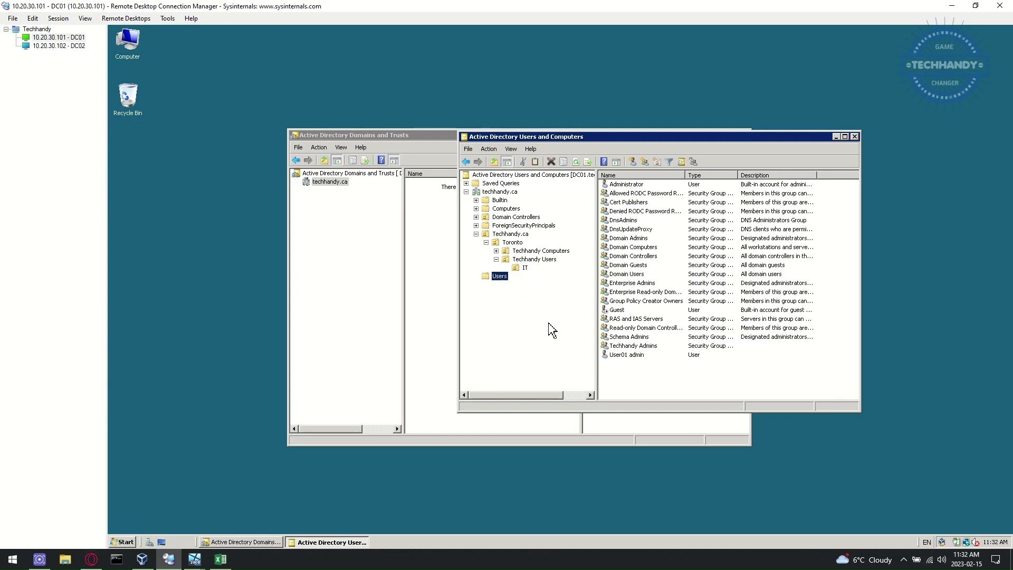
pyautogui.moveTo(637, 349); pyautogui.dragTo(529, 271)
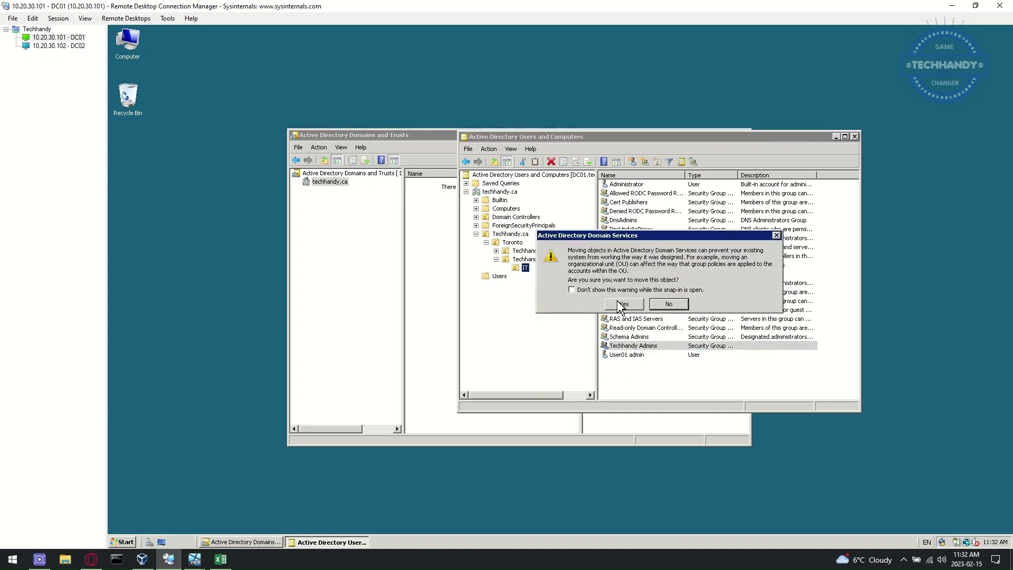
pyautogui.click(615, 304)
pyautogui.click(525, 269)
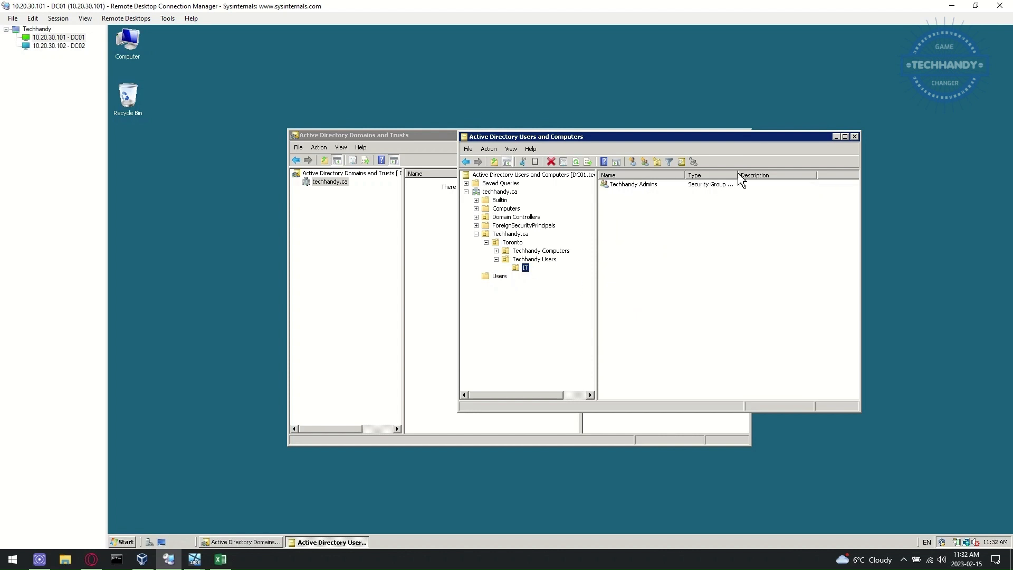
pyautogui.moveTo(738, 175); pyautogui.dragTo(774, 175)
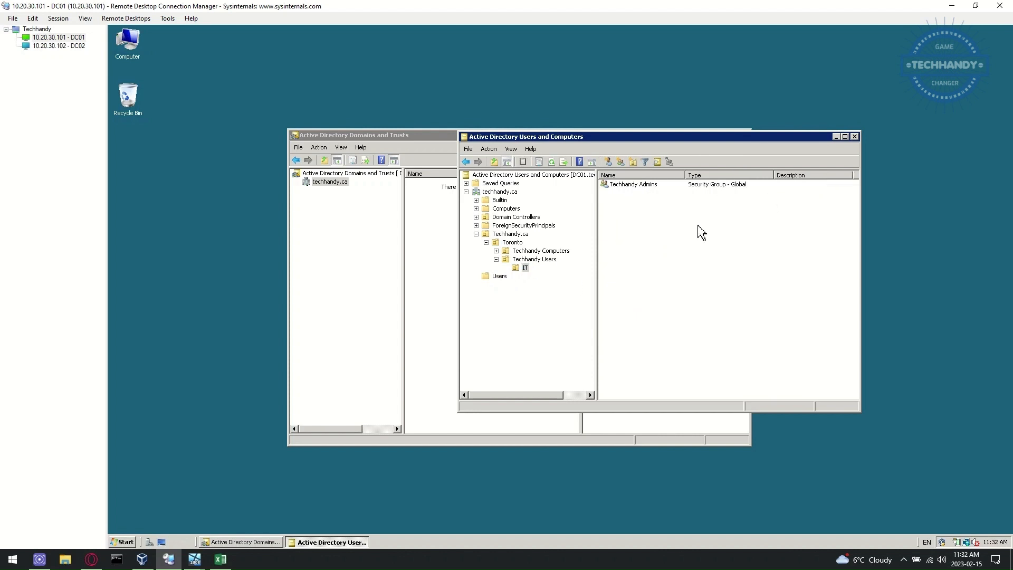
pyautogui.click(534, 287)
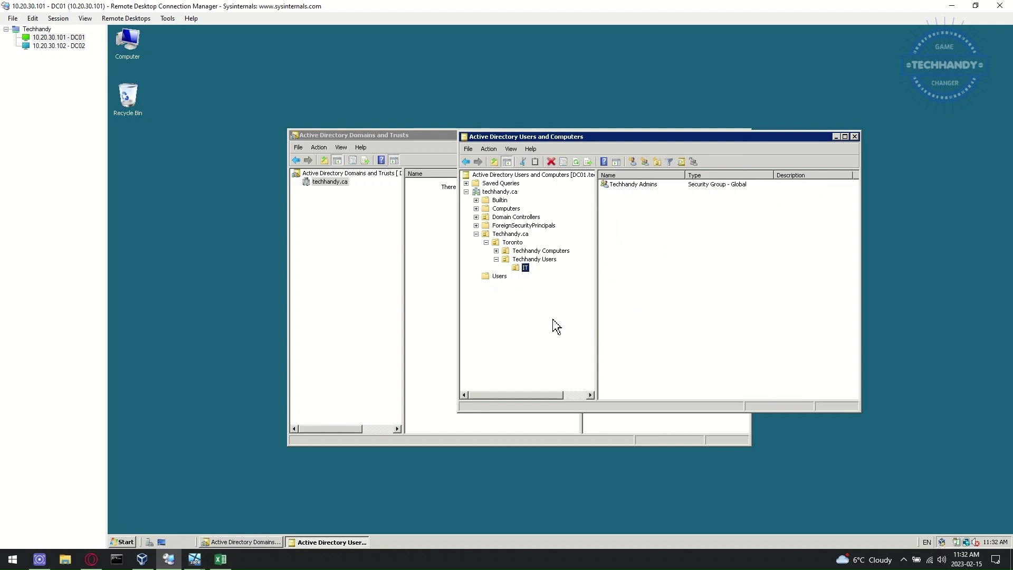
# Step: Close ADUC, check that techhandy.ca's functional level is Windows Server 2008, and close Domains and Trusts
pyautogui.click(855, 137)
pyautogui.click(340, 147)
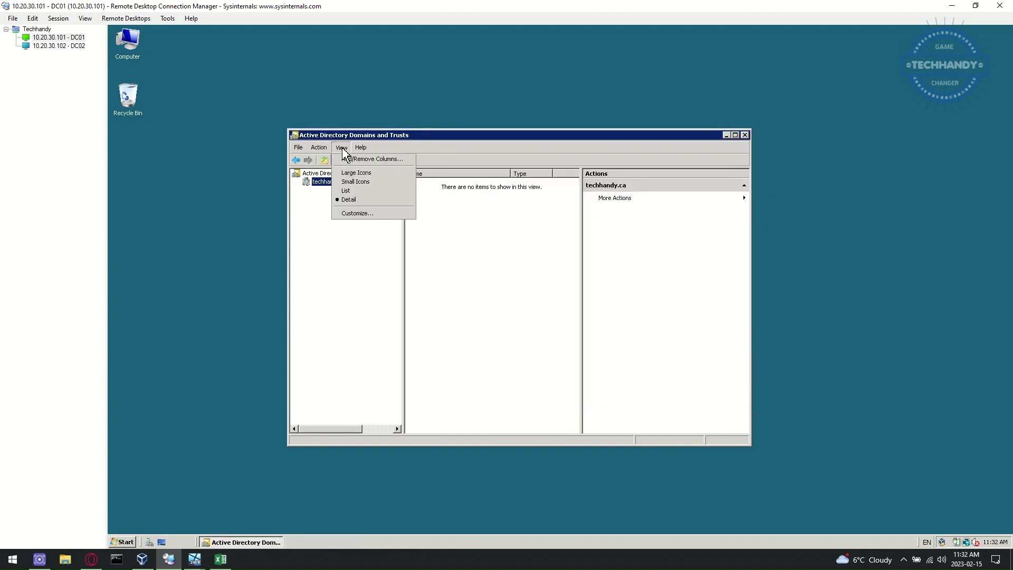
pyautogui.click(386, 167)
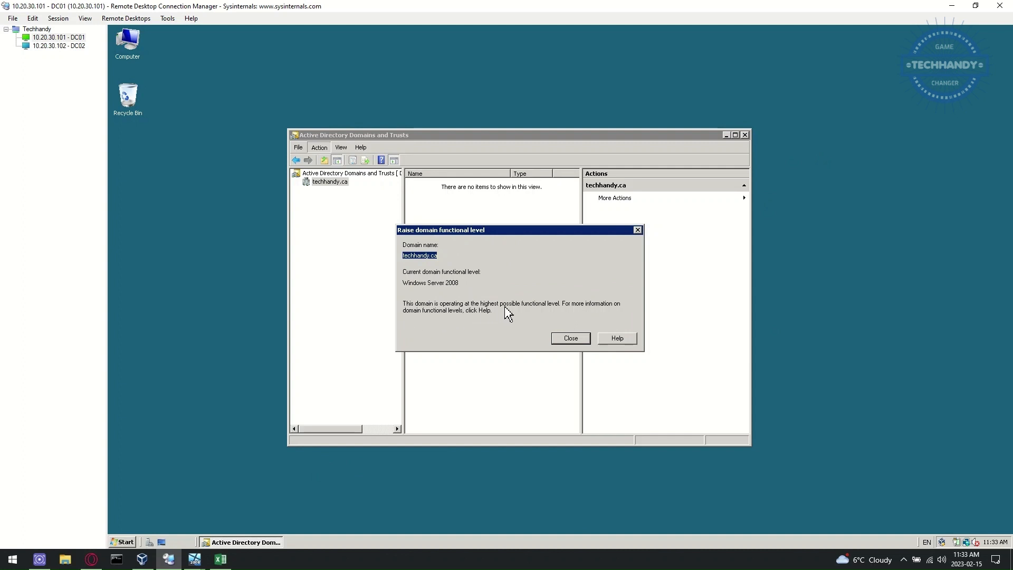
pyautogui.click(570, 339)
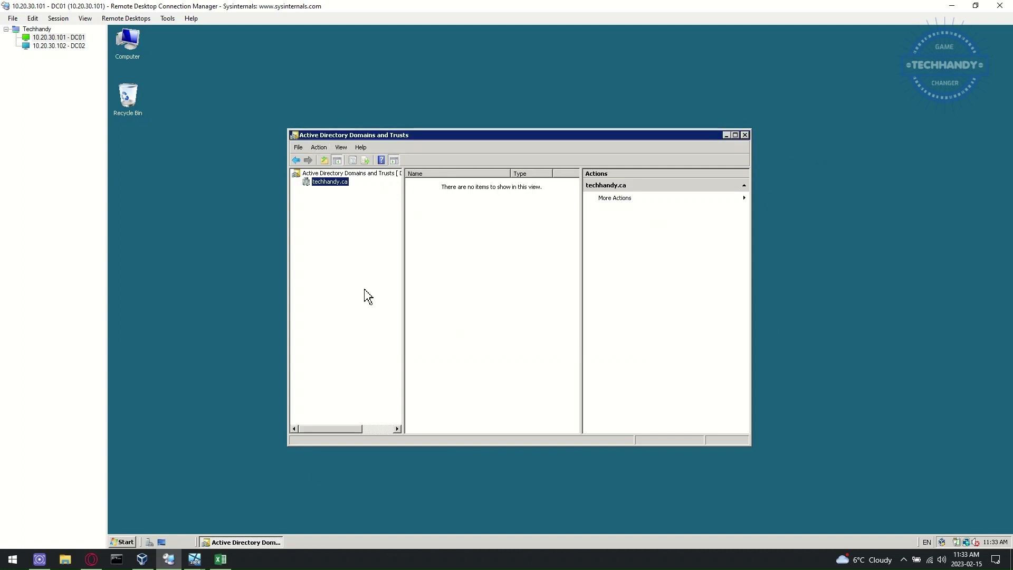
pyautogui.click(745, 135)
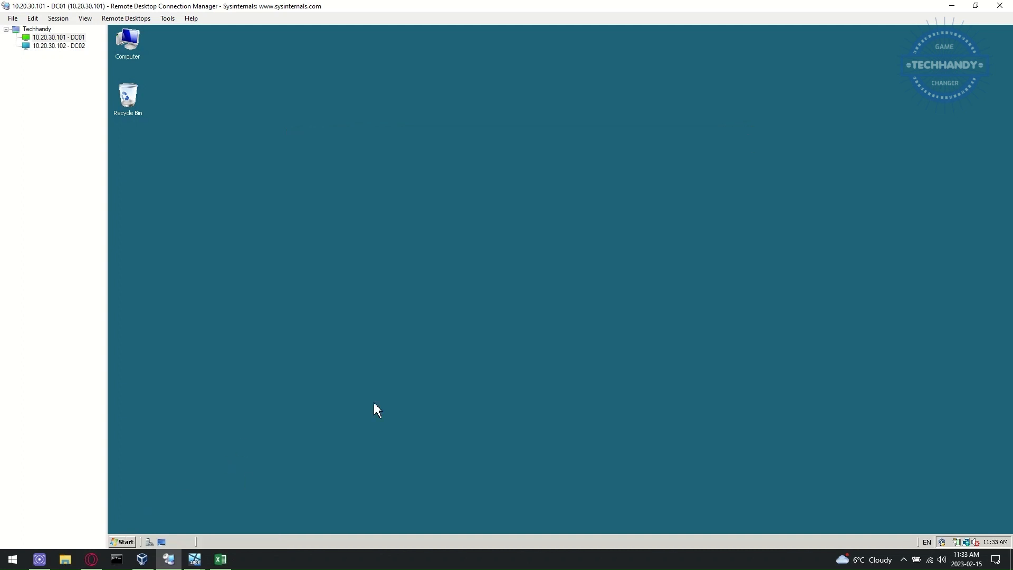
# Step: Launch Sites and Services and expand Sites > Default-First-Site-Name > Servers > DC01
pyautogui.click(123, 542)
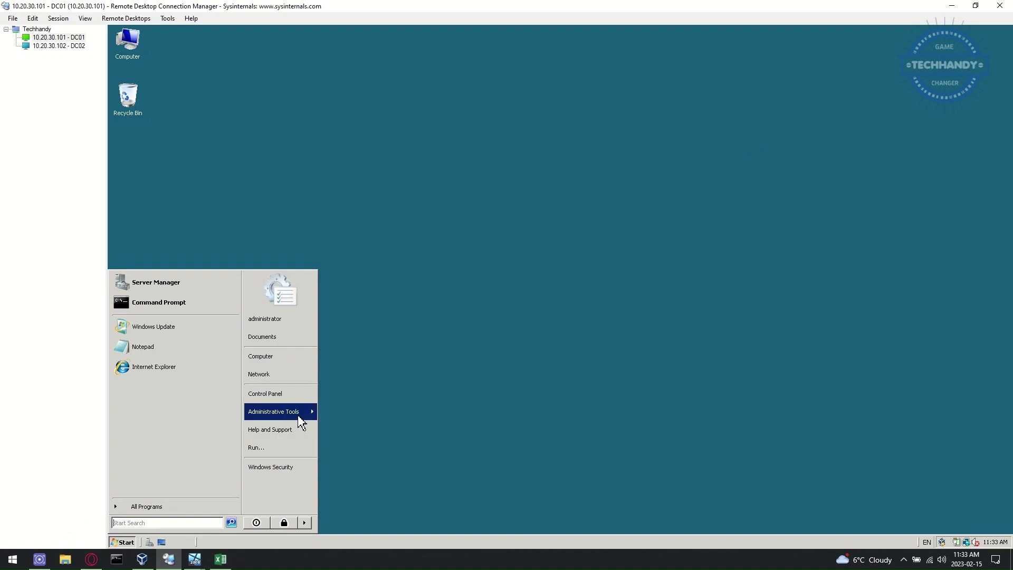
pyautogui.moveTo(296, 414)
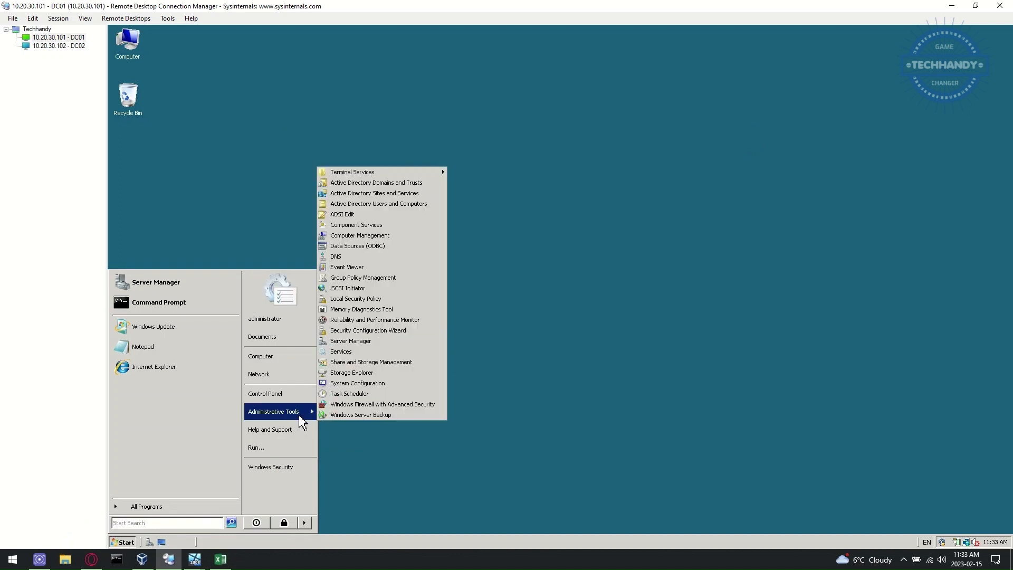
pyautogui.click(426, 194)
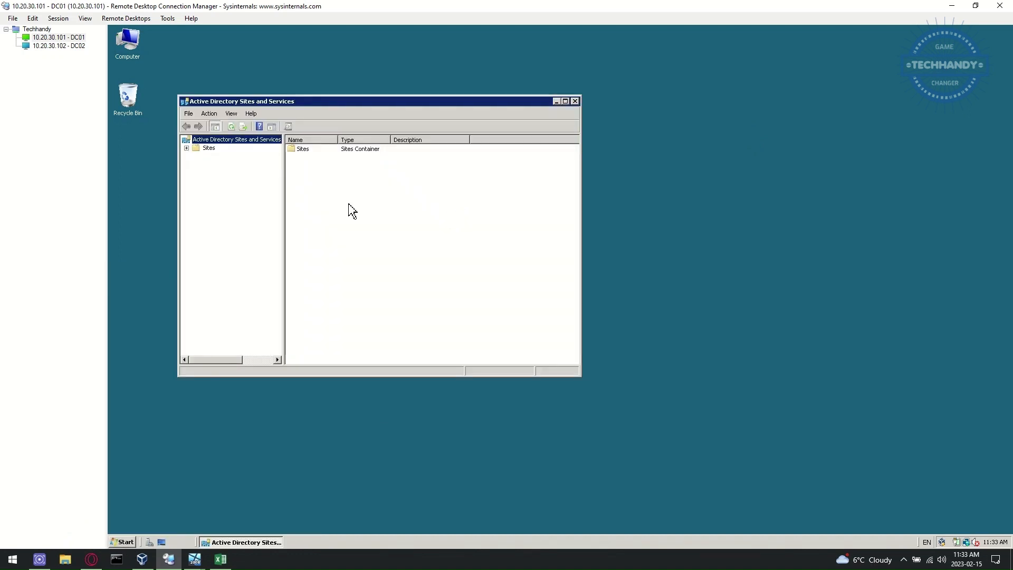
pyautogui.click(209, 149)
pyautogui.click(187, 148)
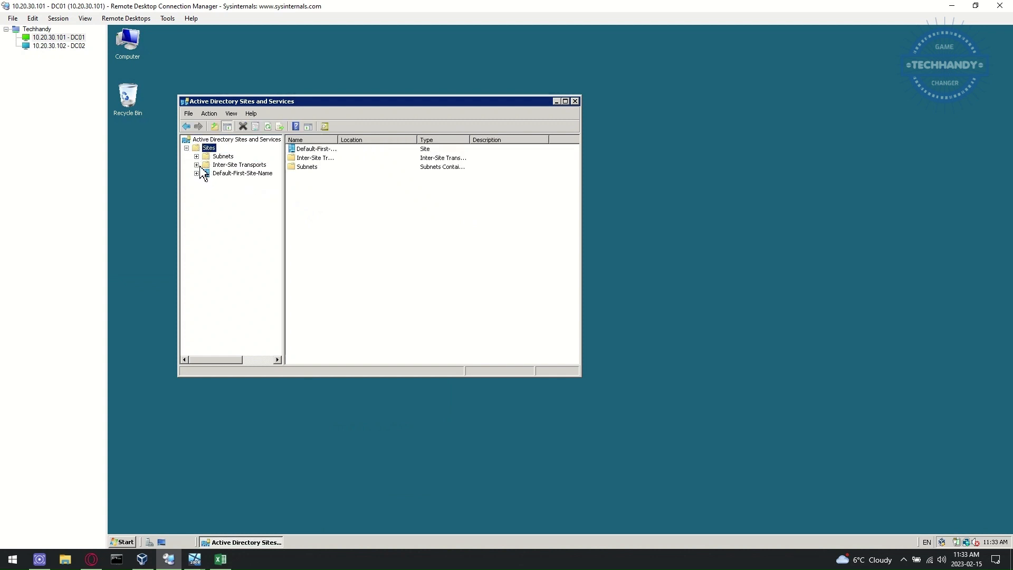
pyautogui.click(197, 173)
pyautogui.click(235, 174)
pyautogui.click(230, 182)
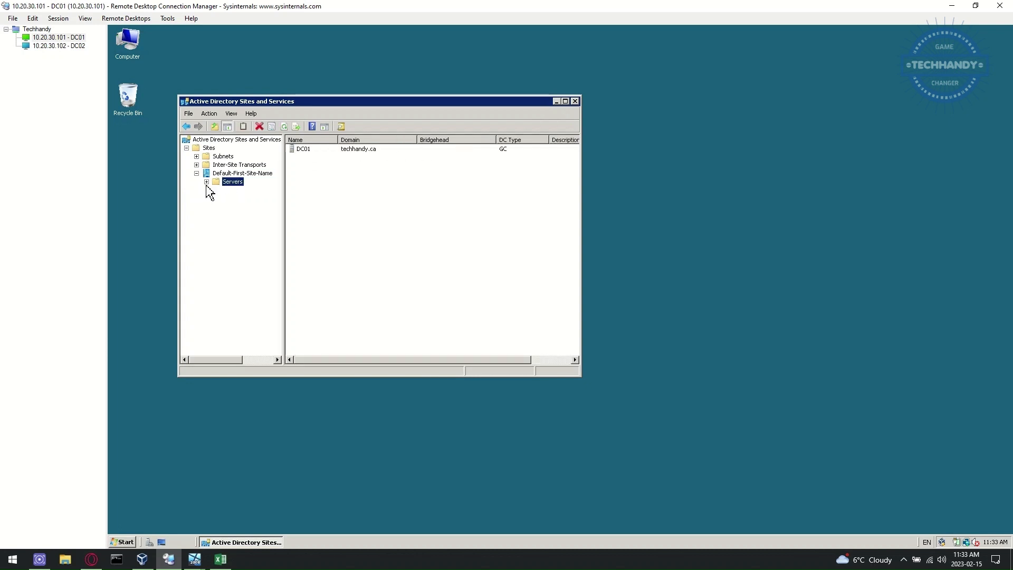
pyautogui.click(207, 182)
pyautogui.click(240, 190)
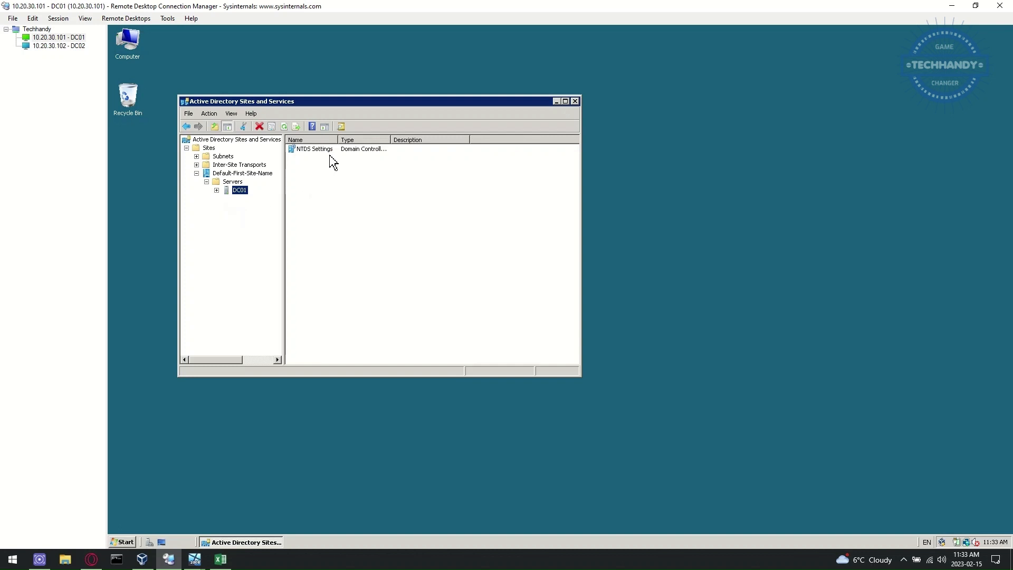
# Step: Review DC01's NTDS Settings properties, showing Global Catalog enabled
pyautogui.click(335, 150)
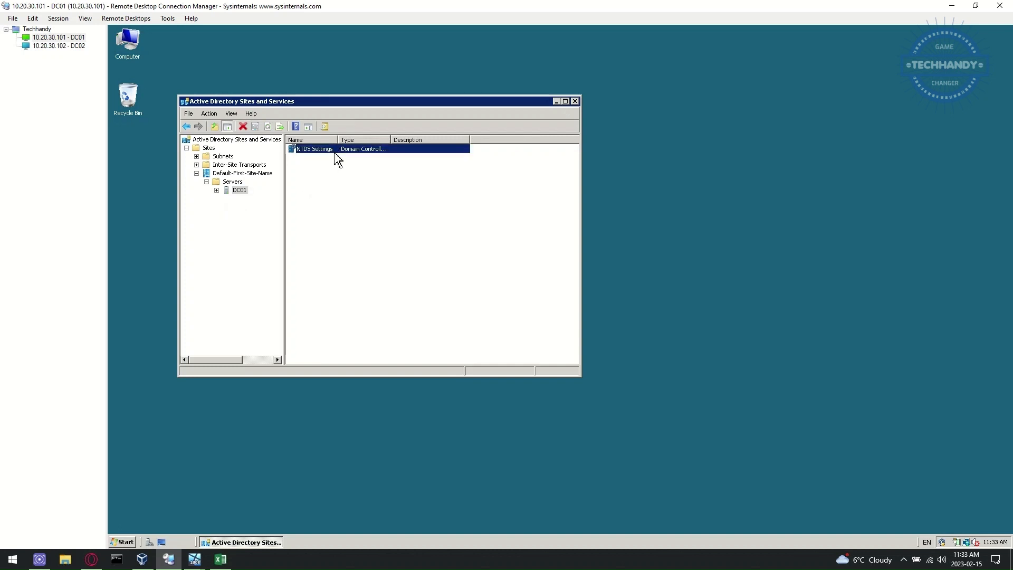
pyautogui.rightClick(333, 152)
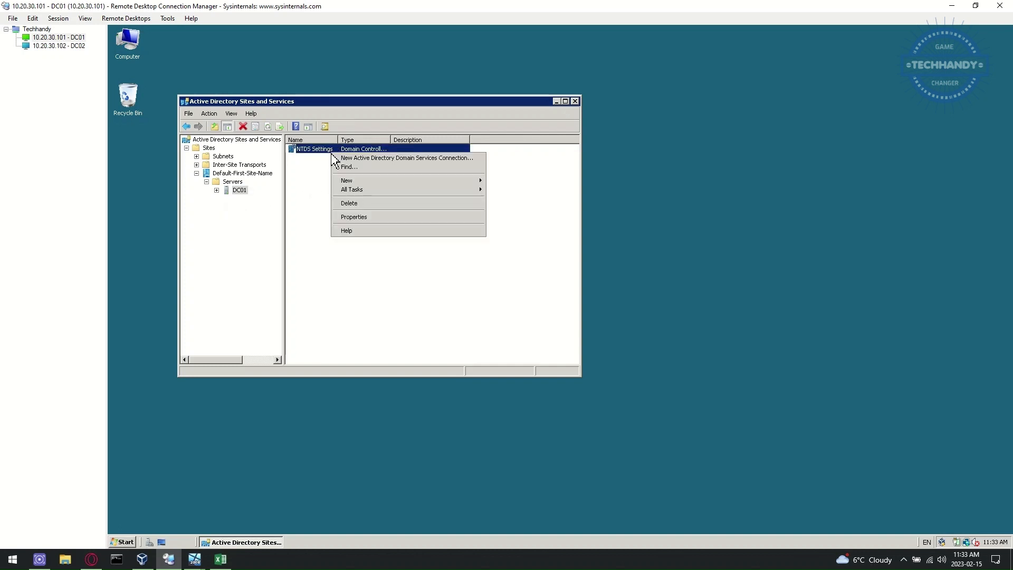
pyautogui.click(379, 218)
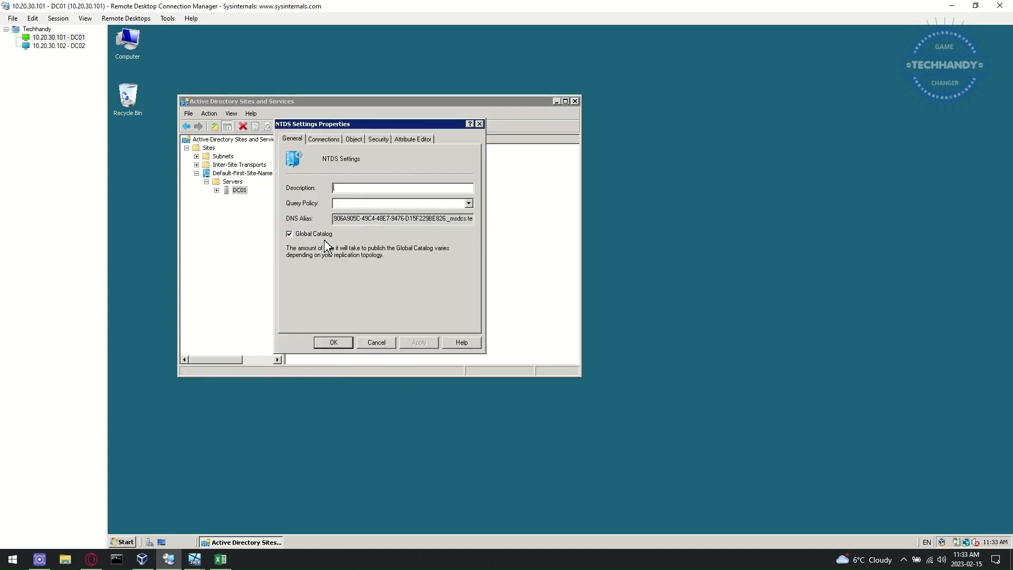
pyautogui.click(333, 342)
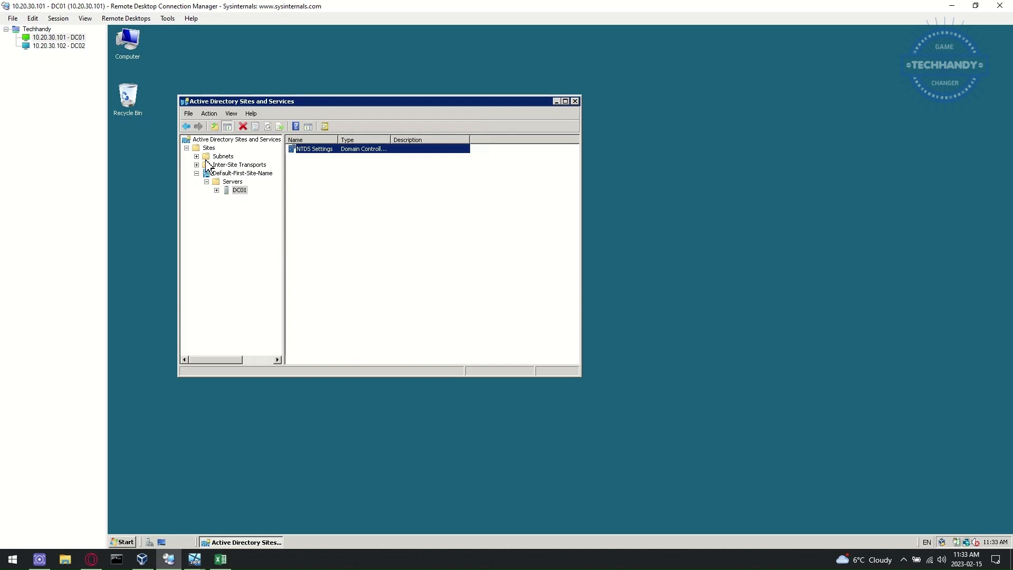
# Step: List the IP transport's site links under Inter-Site Transports, widening the Name column and window
pyautogui.click(222, 156)
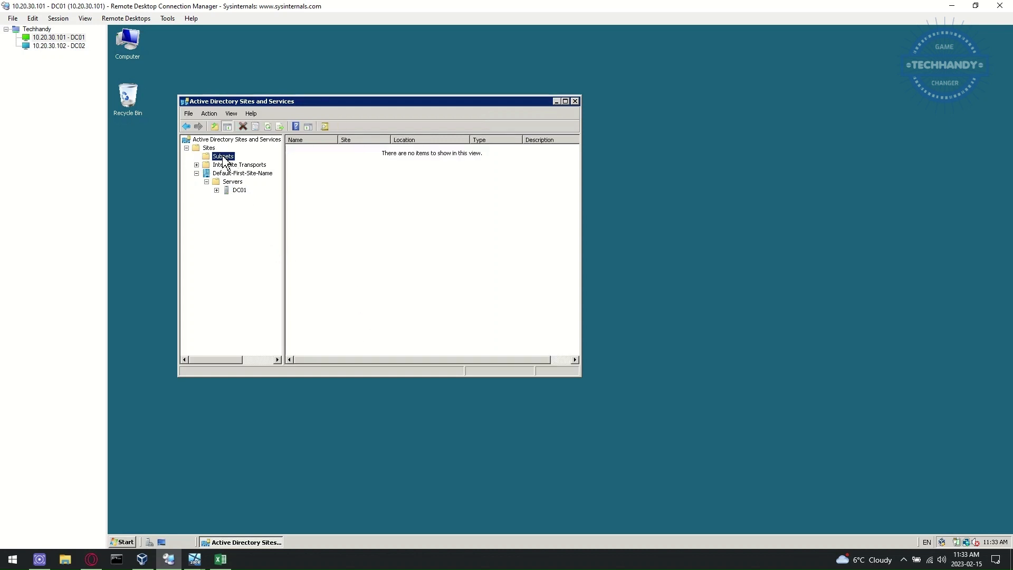
pyautogui.click(197, 164)
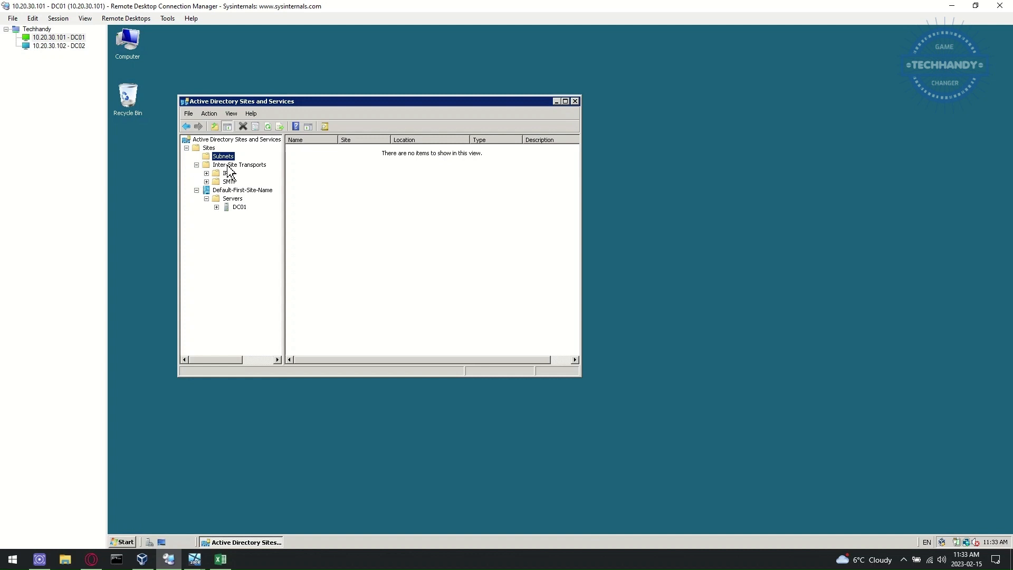
pyautogui.click(234, 165)
pyautogui.click(224, 174)
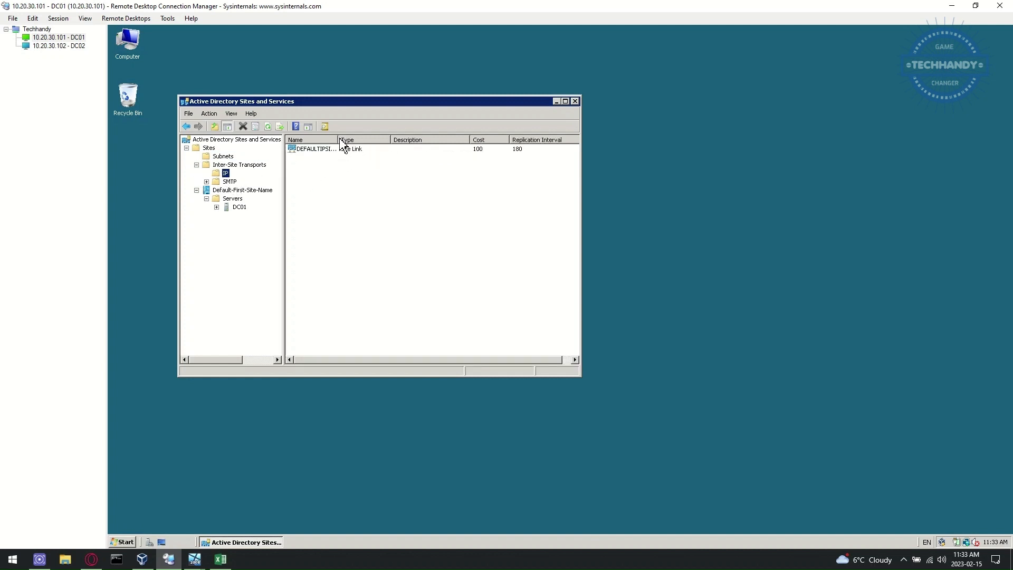
pyautogui.moveTo(338, 139); pyautogui.dragTo(378, 142)
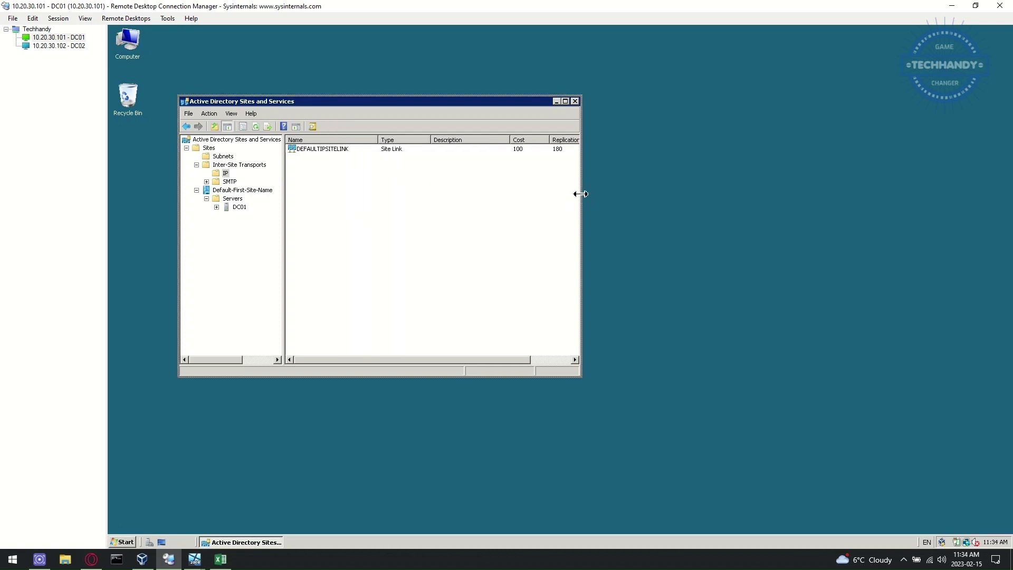
pyautogui.moveTo(581, 193); pyautogui.dragTo(642, 193)
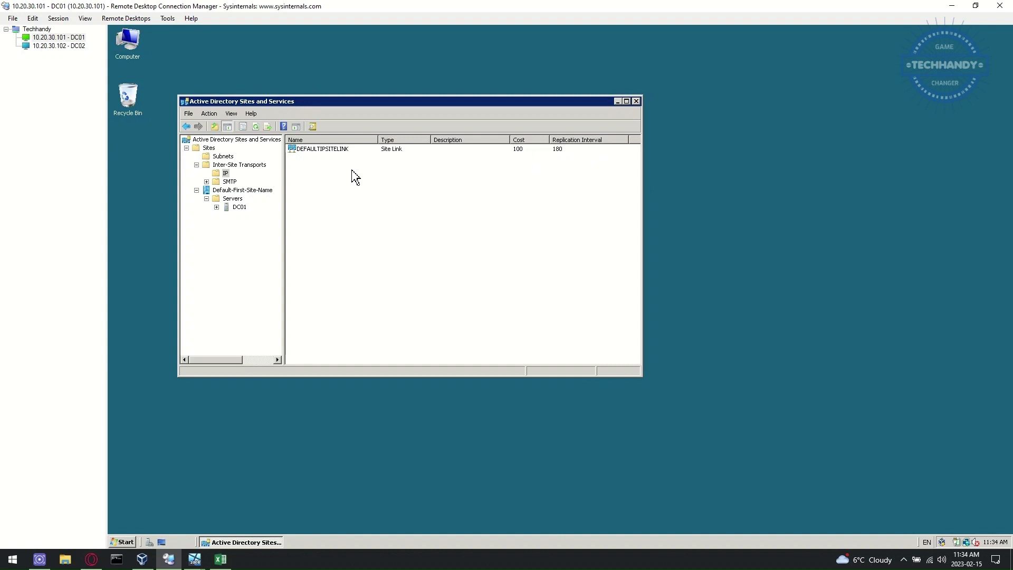
# Step: Review DEFAULTIPSITELINK properties (cost 100, every 180 minutes), check the empty SMTP transport, and close the console
pyautogui.click(338, 153)
pyautogui.rightClick(337, 153)
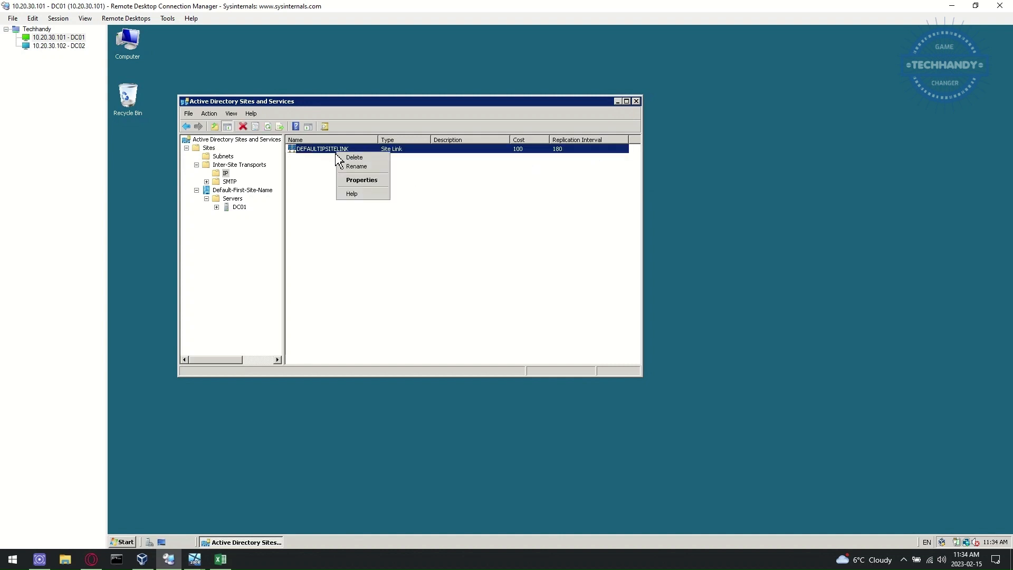
pyautogui.click(364, 184)
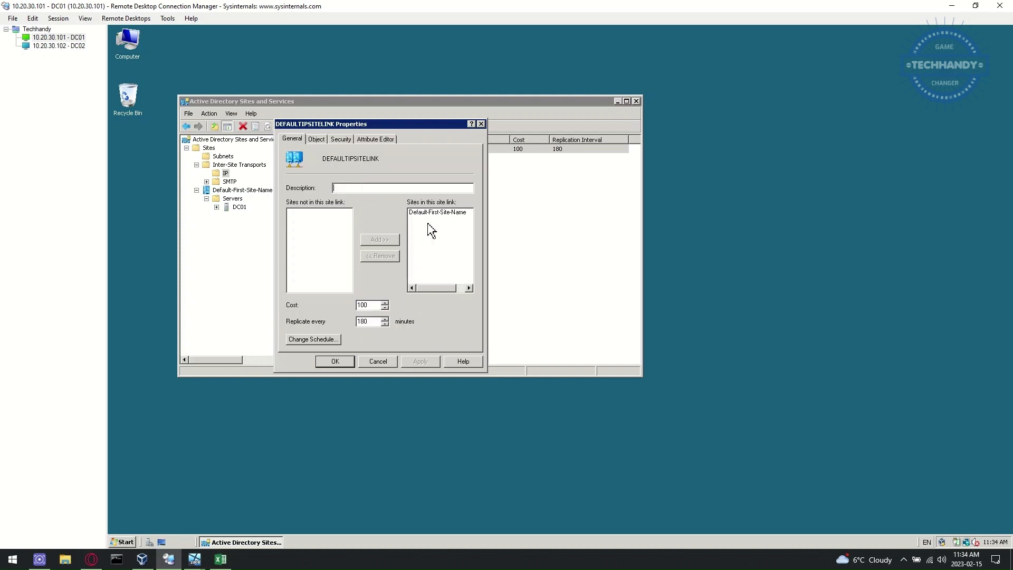
pyautogui.click(317, 140)
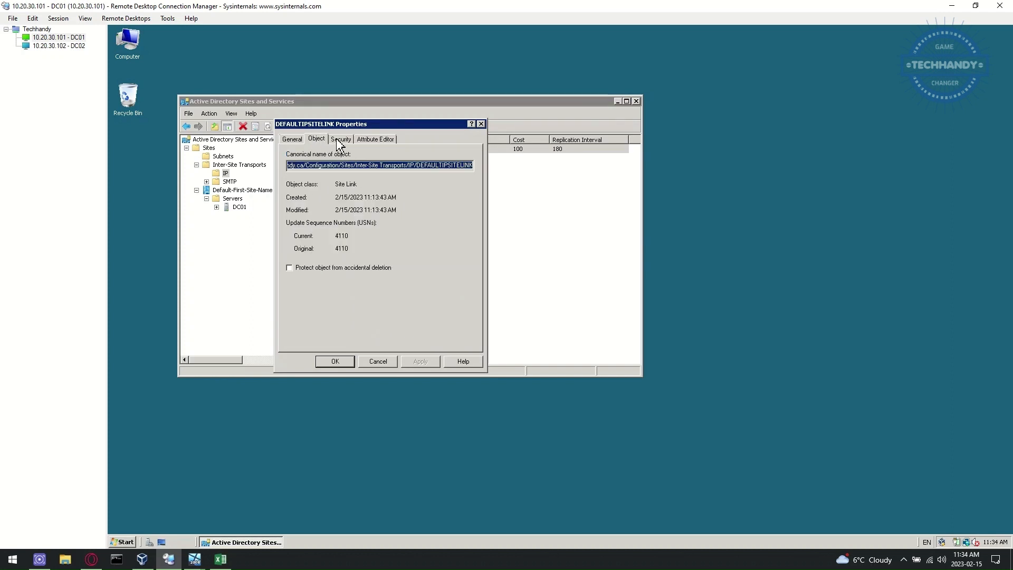
pyautogui.click(340, 140)
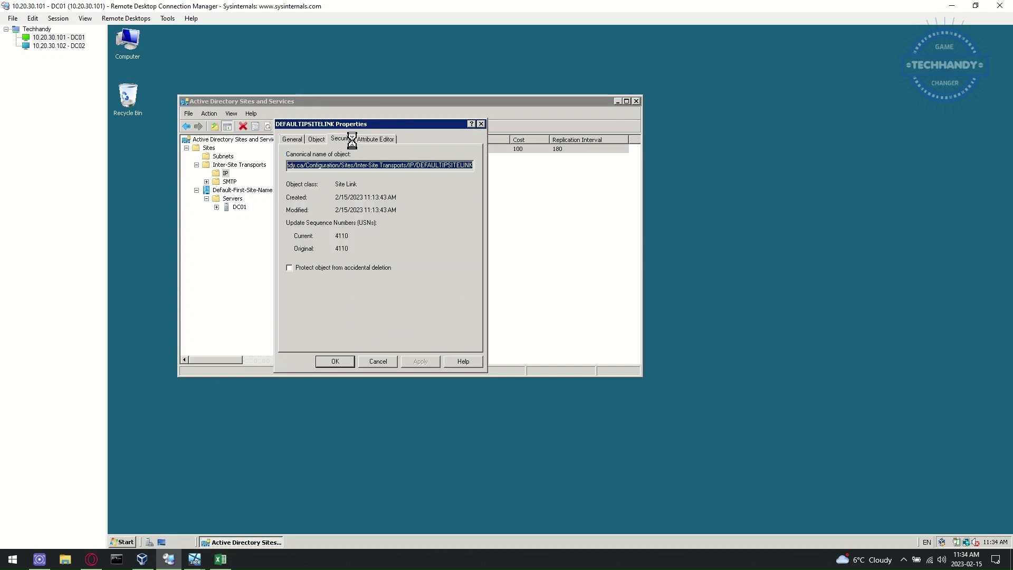
pyautogui.click(387, 140)
pyautogui.click(481, 125)
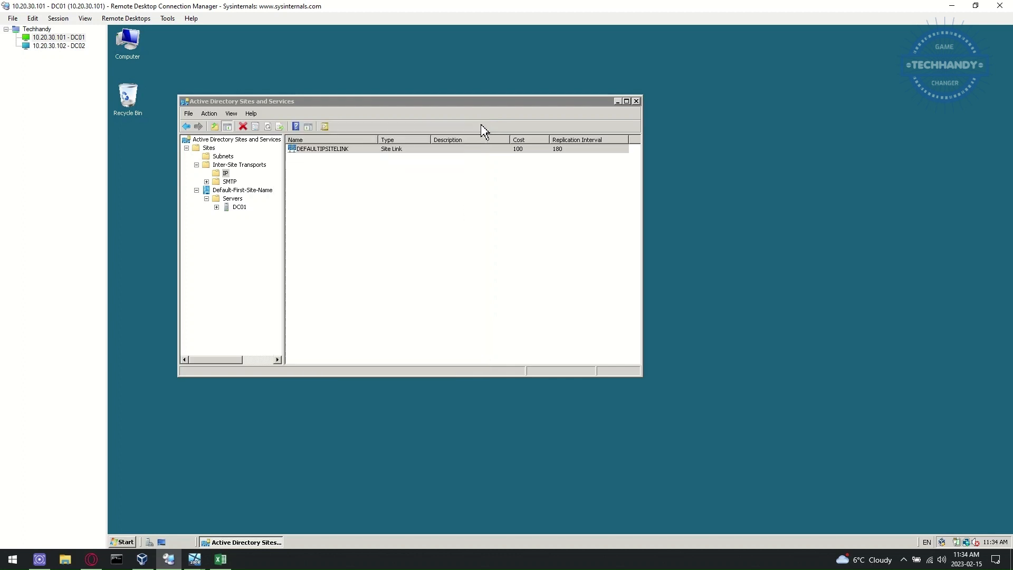
pyautogui.click(230, 182)
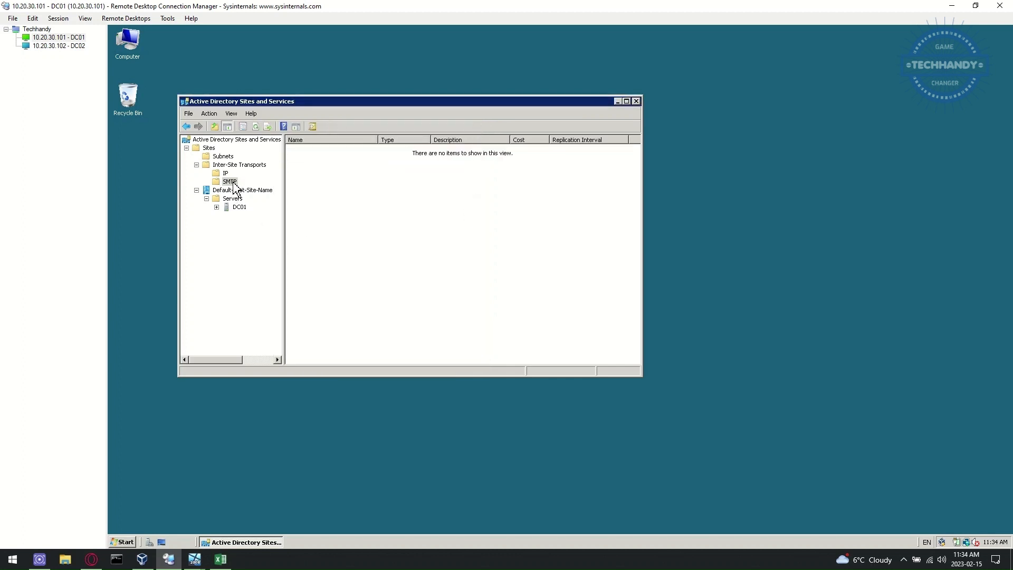
pyautogui.click(636, 101)
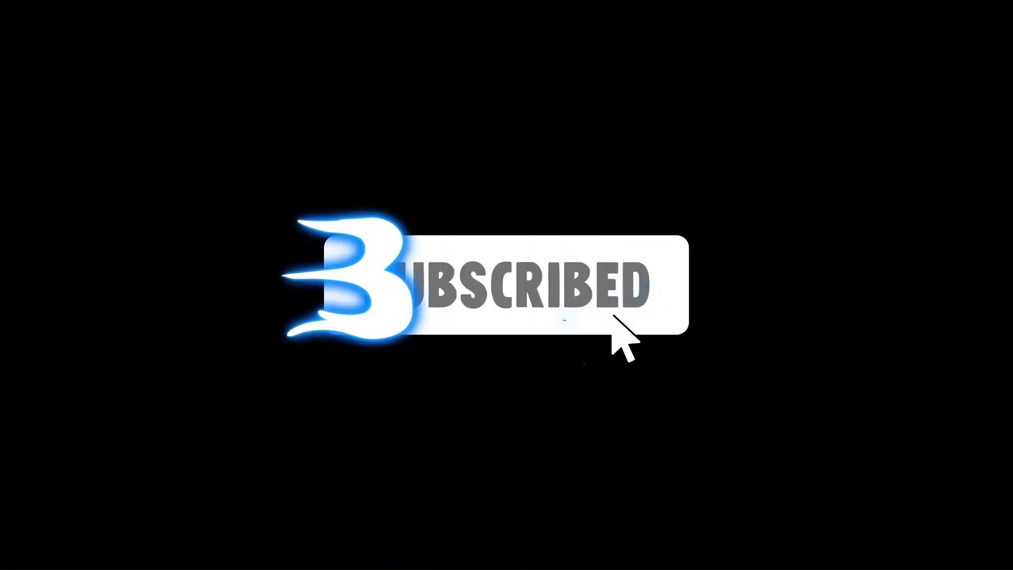